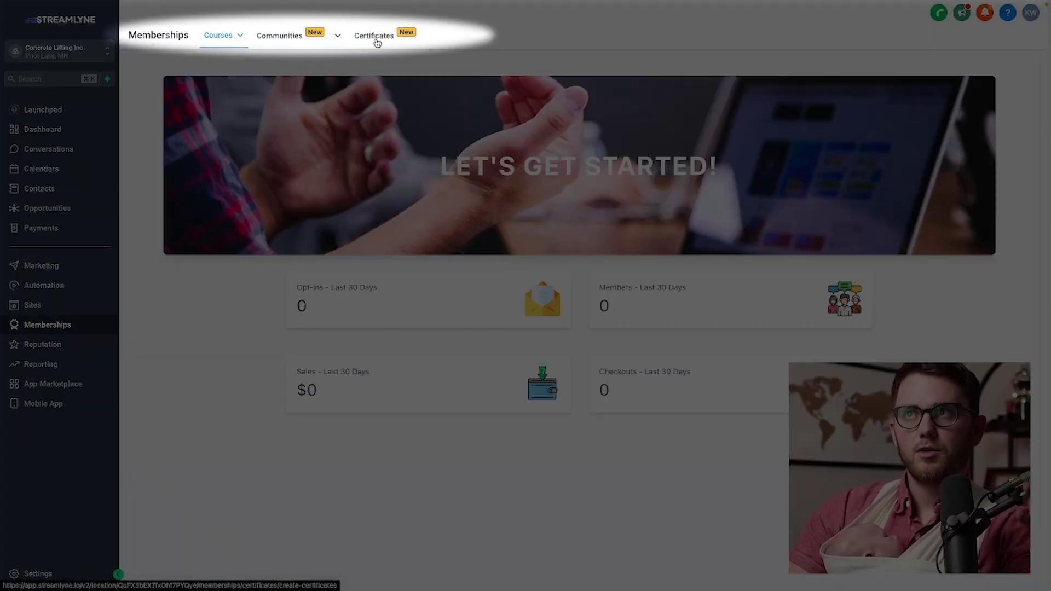
Bring up the Courses menu to reach Products, which lists the 10 existing course products
mouse_move(313, 40)
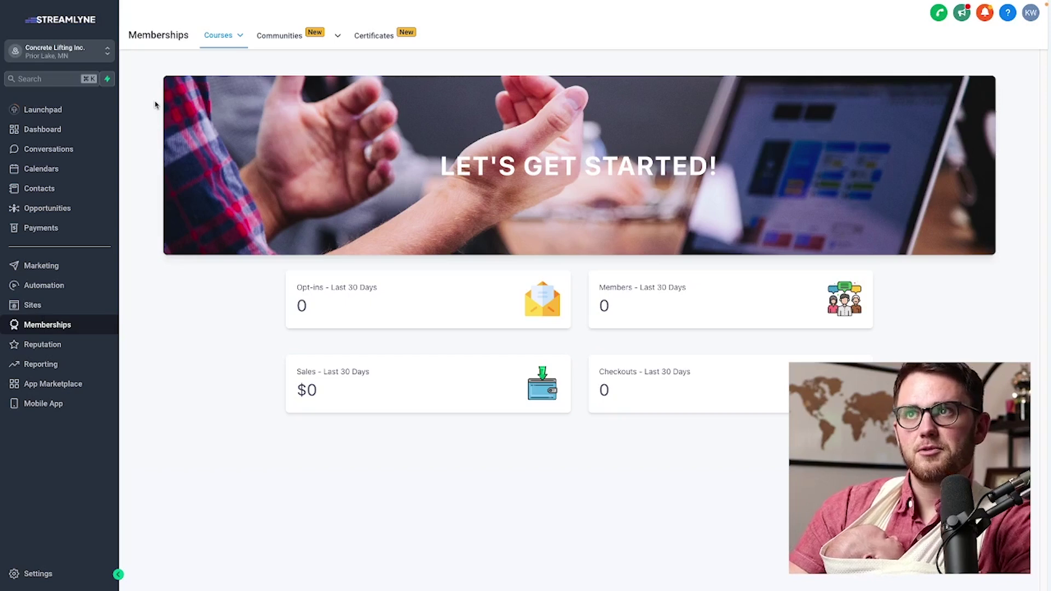
Open the HighLevel Mastery course from Your Products and scroll through its outline
mouse_move(218, 35)
click(216, 79)
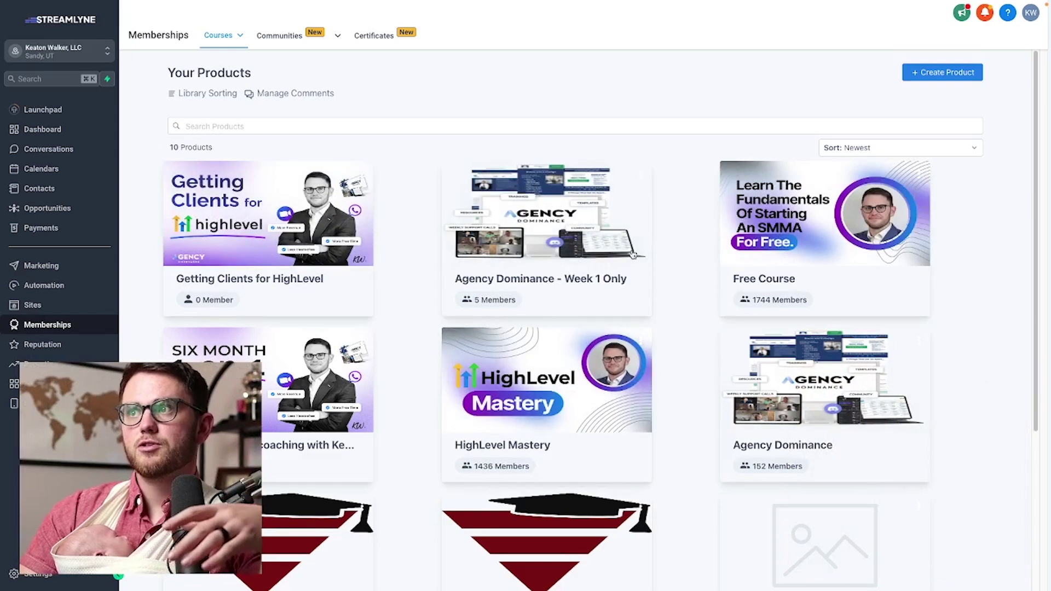
click(518, 422)
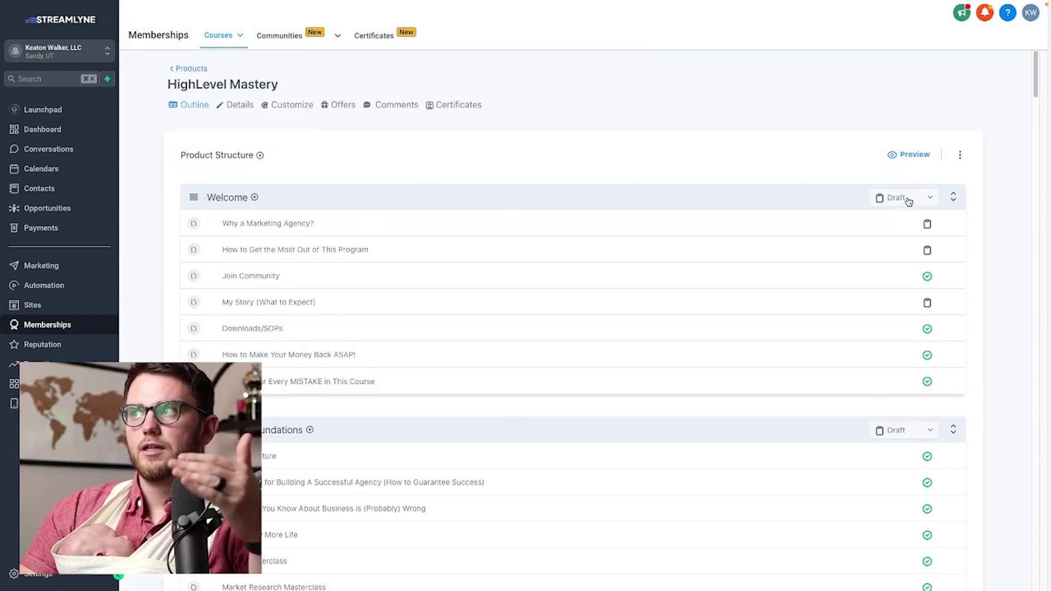
scroll(878, 412, down, 6)
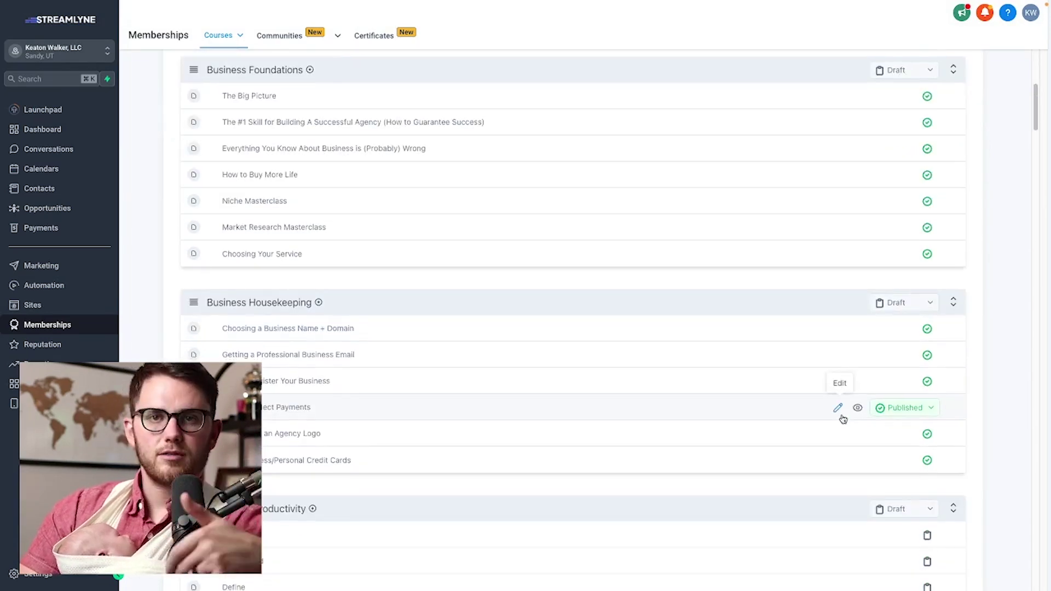
scroll(898, 304, down, 6)
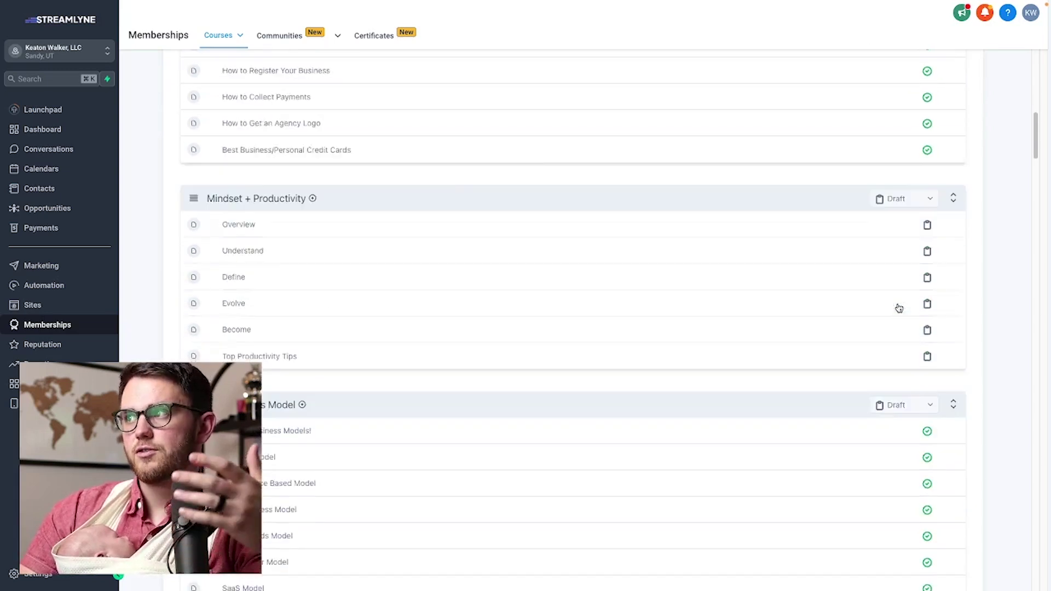
scroll(905, 228, down, 8)
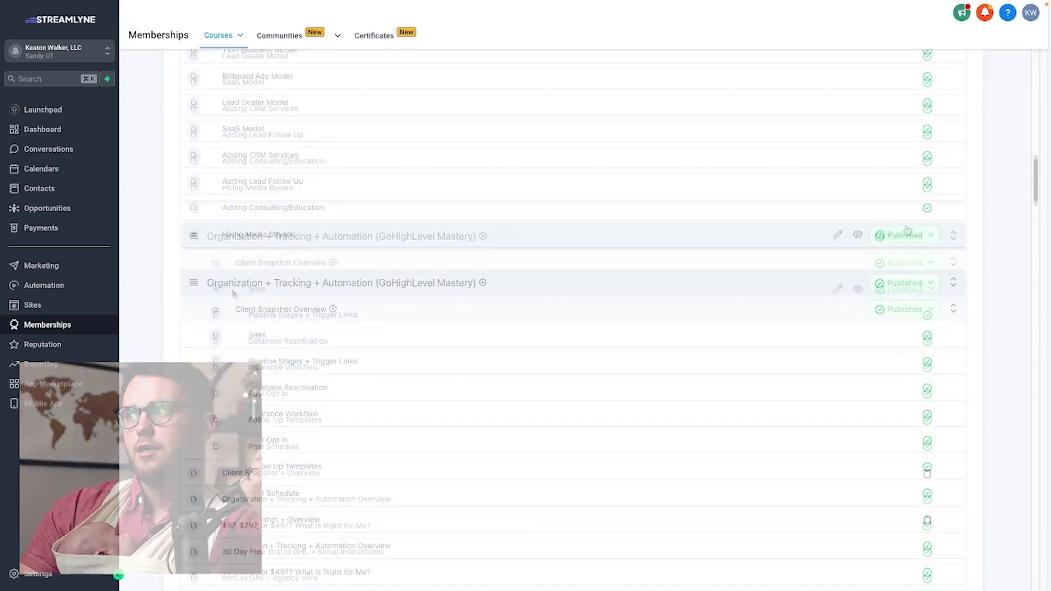
scroll(377, 495, down, 10)
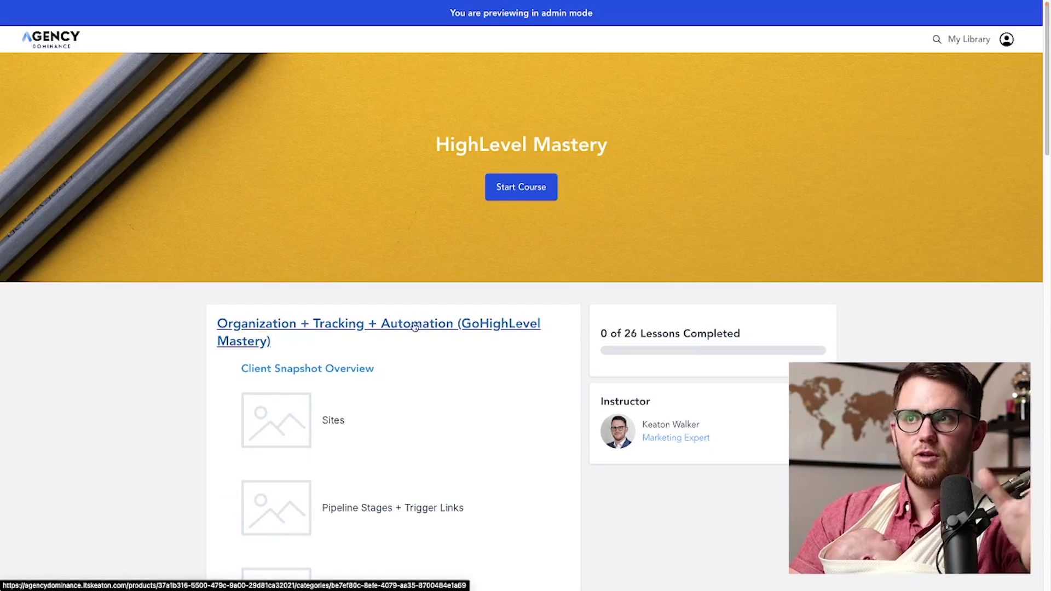
In the course preview, open the Sites lesson under Client Snapshot Overview
scroll(327, 258, down, 5)
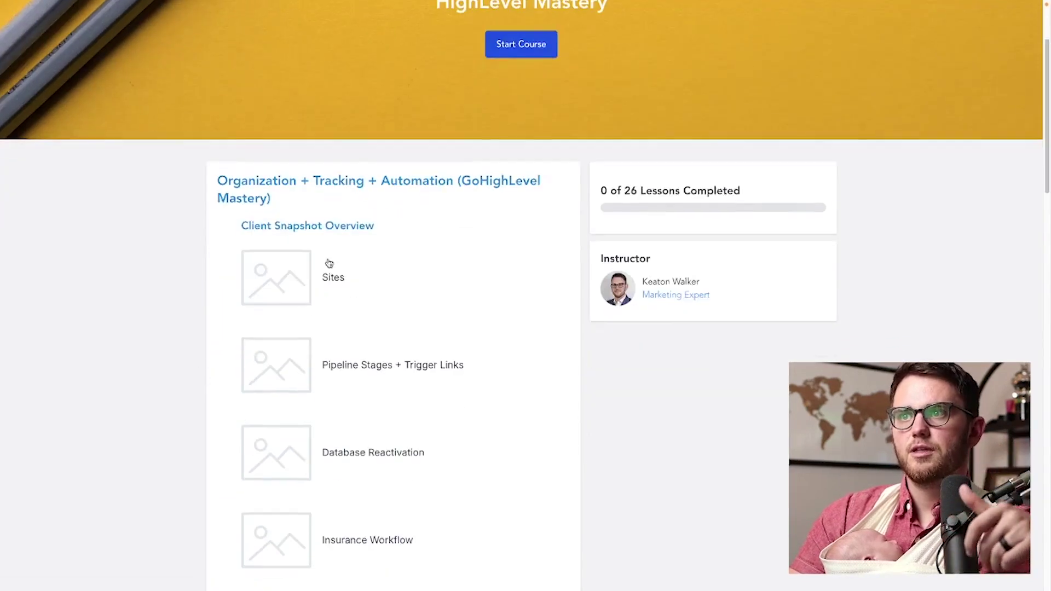
scroll(326, 257, down, 3)
scroll(336, 444, up, 9)
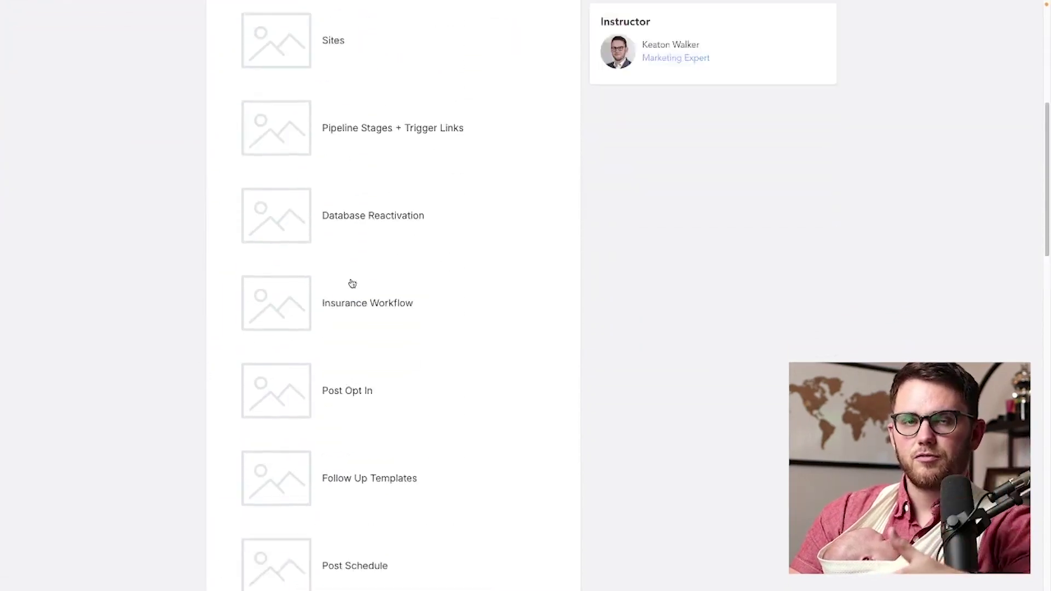
scroll(342, 493, down, 2)
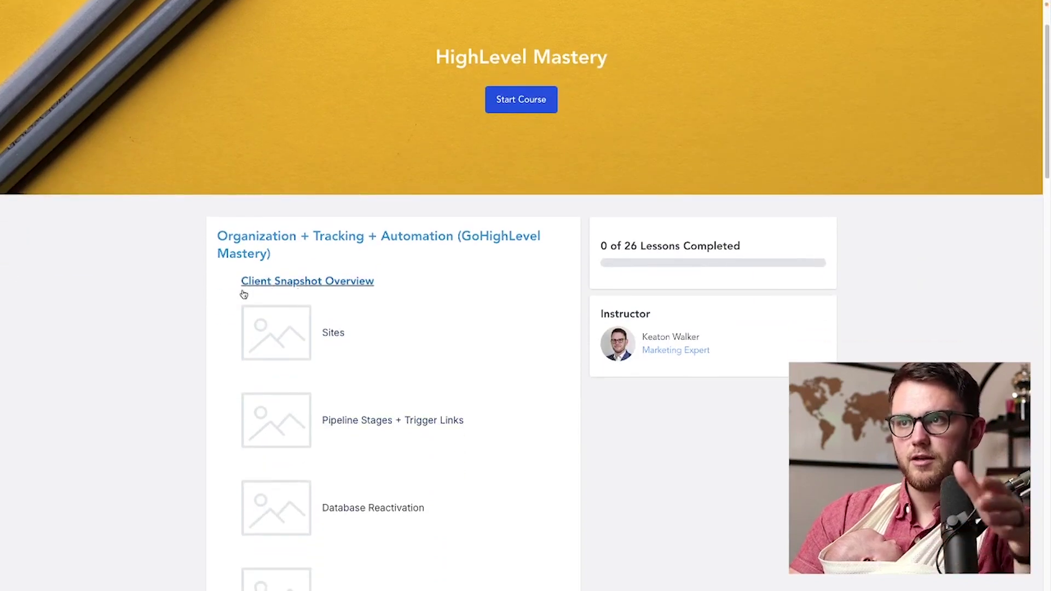
click(275, 284)
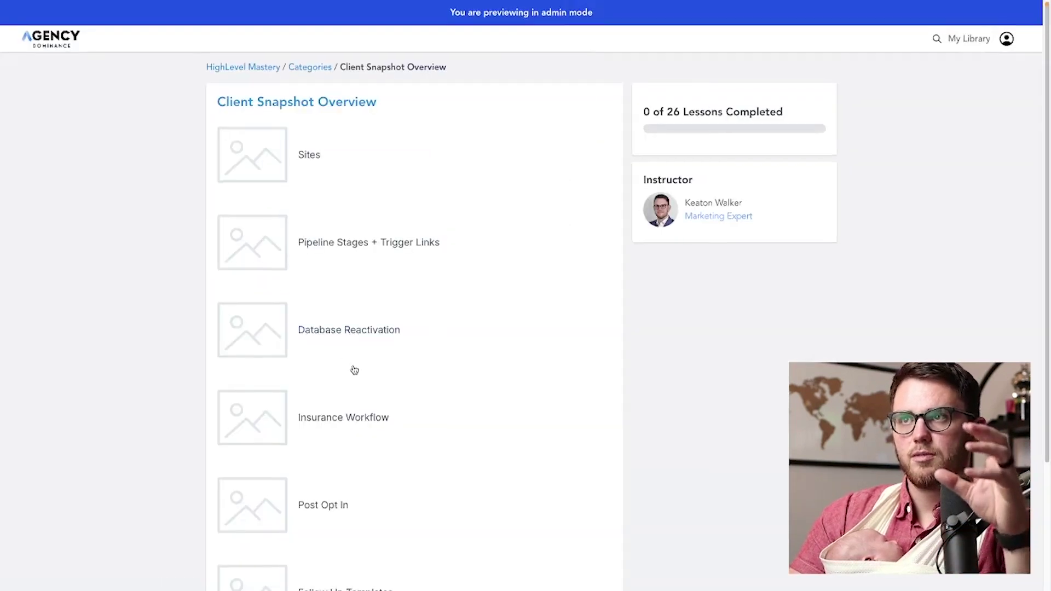
scroll(354, 370, down, 3)
scroll(354, 370, up, 3)
click(310, 156)
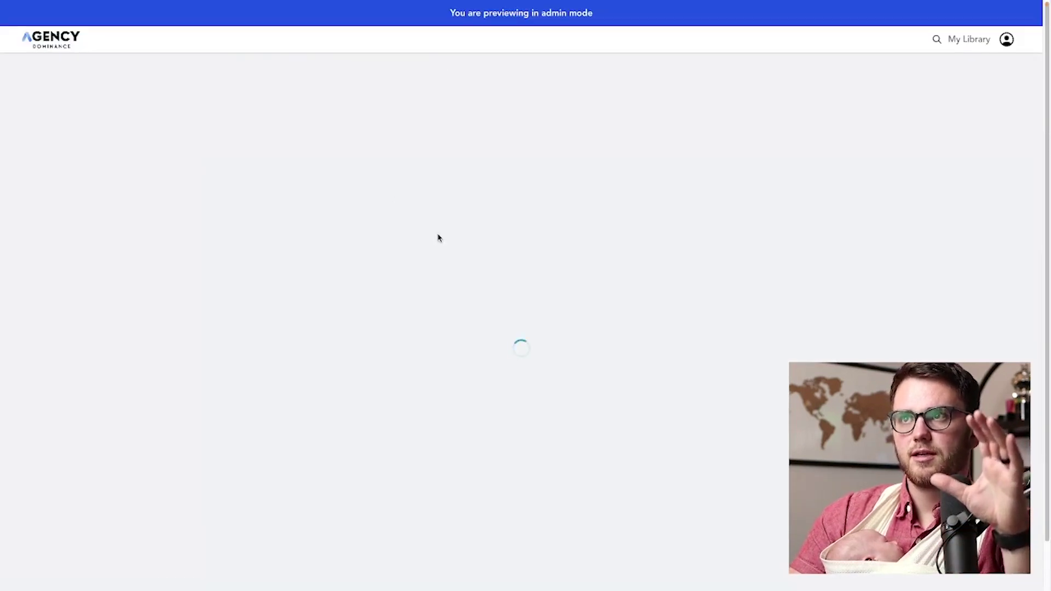
Return to the Client Snapshot Overview lessons and reopen the Sites lesson
scroll(742, 253, down, 2)
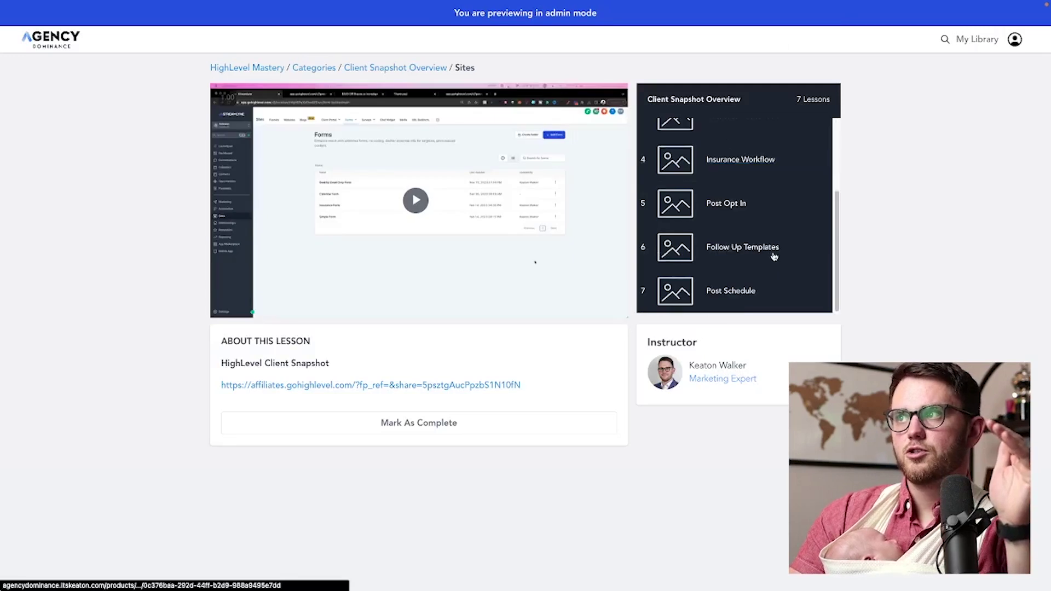
scroll(720, 239, up, 2)
scroll(712, 257, down, 2)
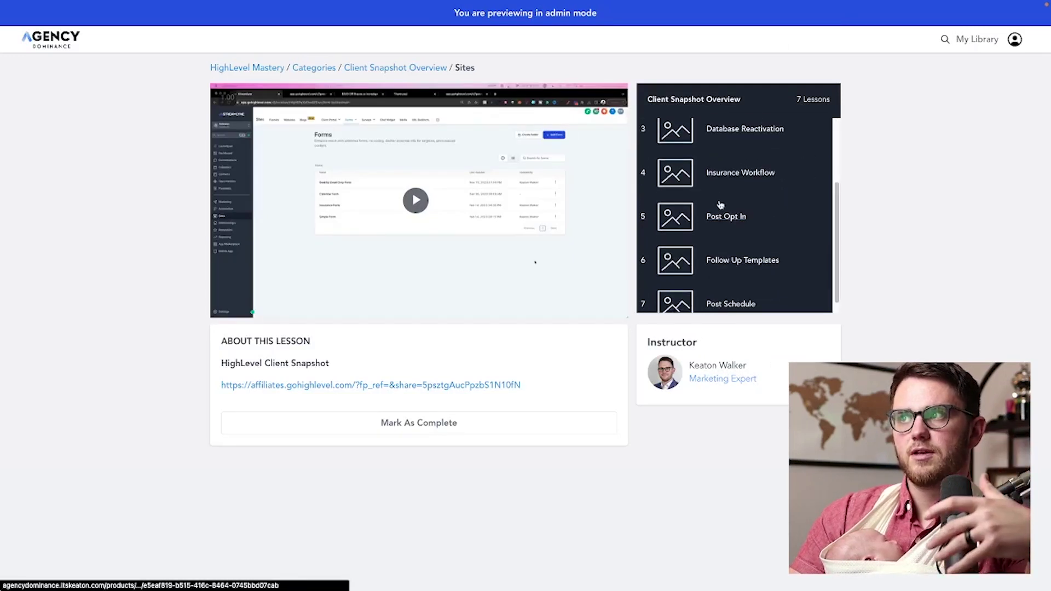
scroll(704, 164, up, 2)
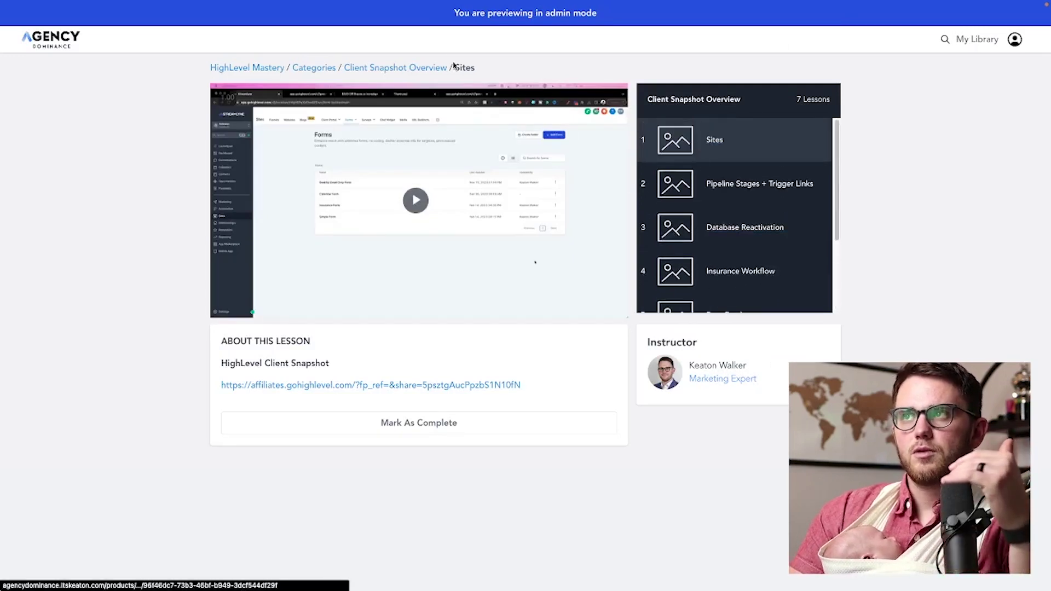
click(422, 68)
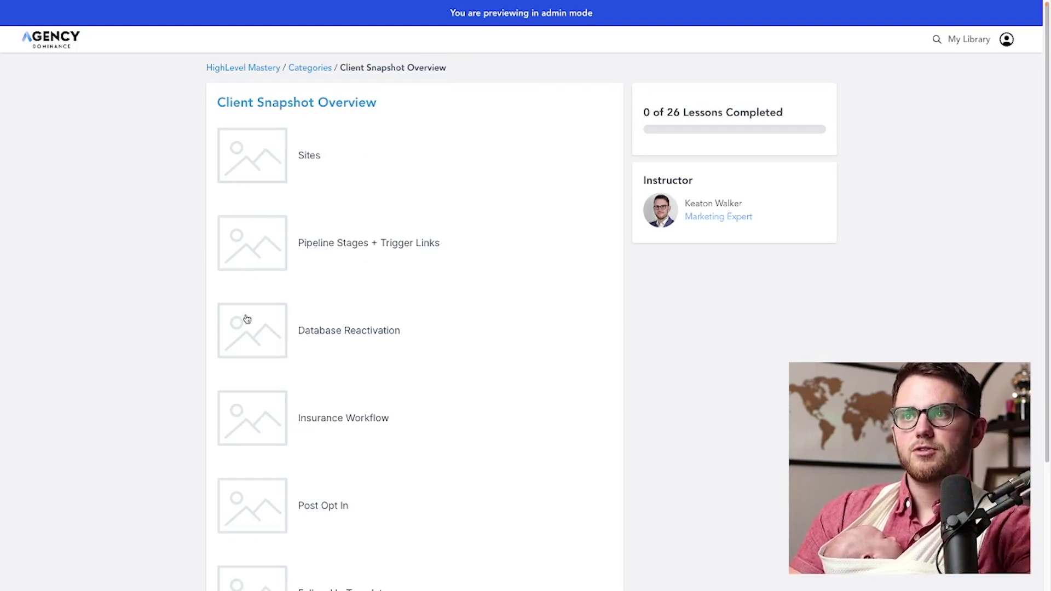
scroll(247, 320, down, 3)
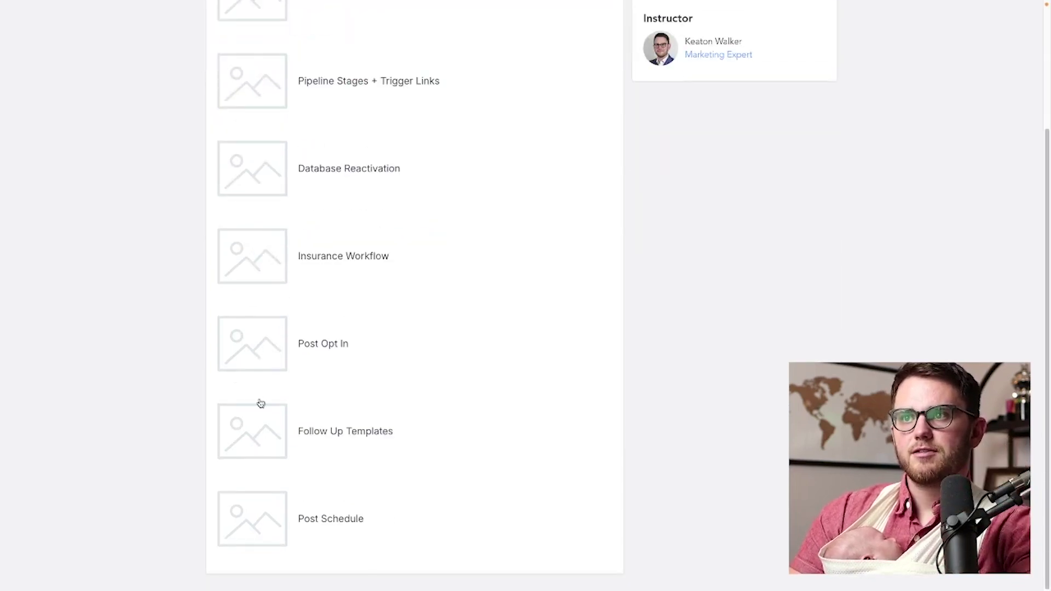
scroll(250, 320, up, 3)
click(256, 183)
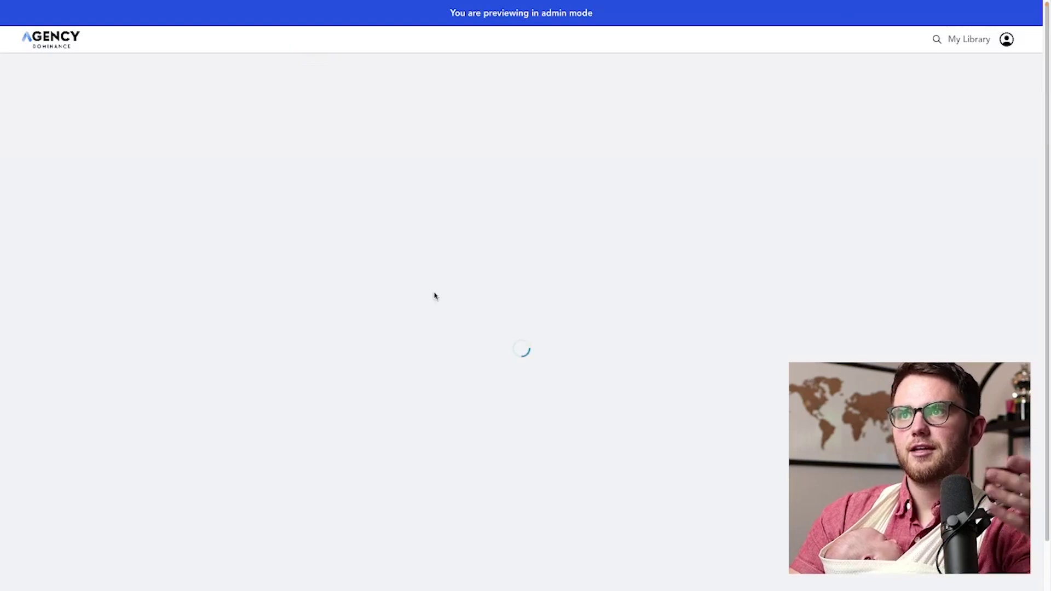
scroll(821, 236, down, 3)
scroll(821, 235, up, 3)
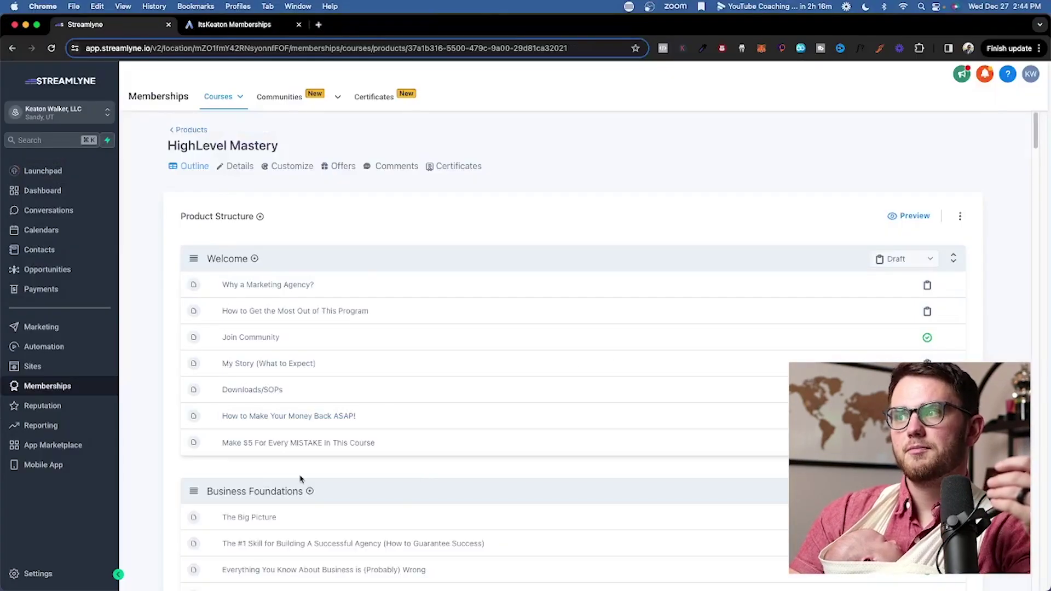
scroll(298, 479, down, 15)
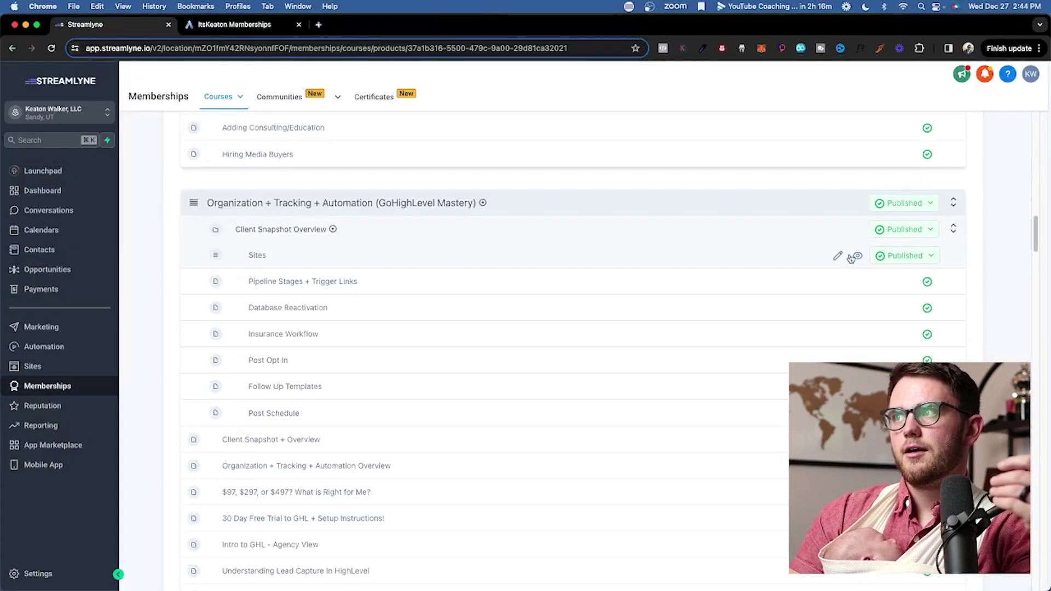
Back on the course outline, edit the Organization + Tracking + Automation Overview lesson
scroll(438, 328, down, 5)
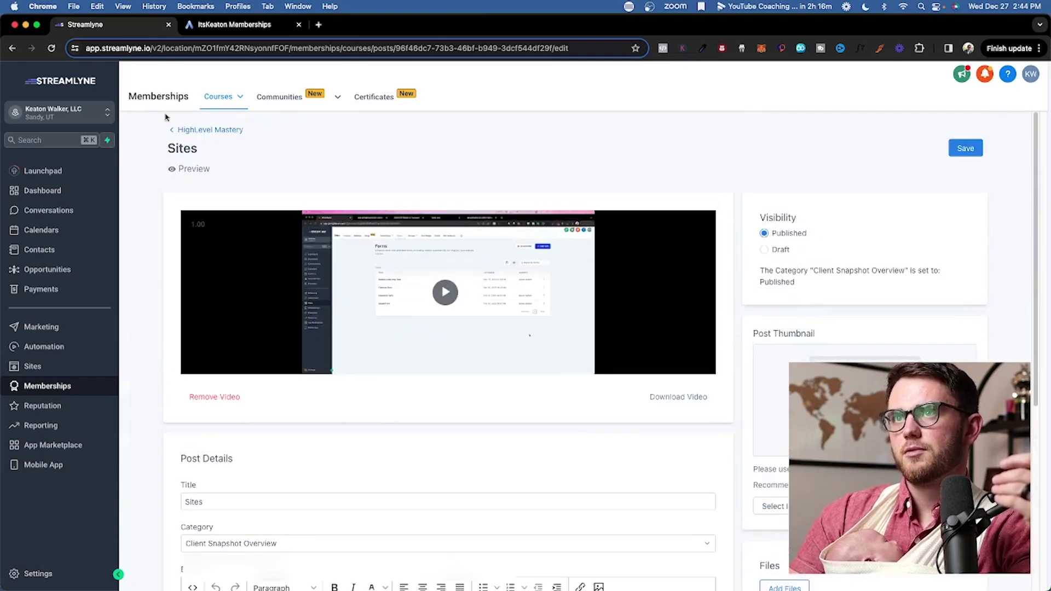
click(181, 130)
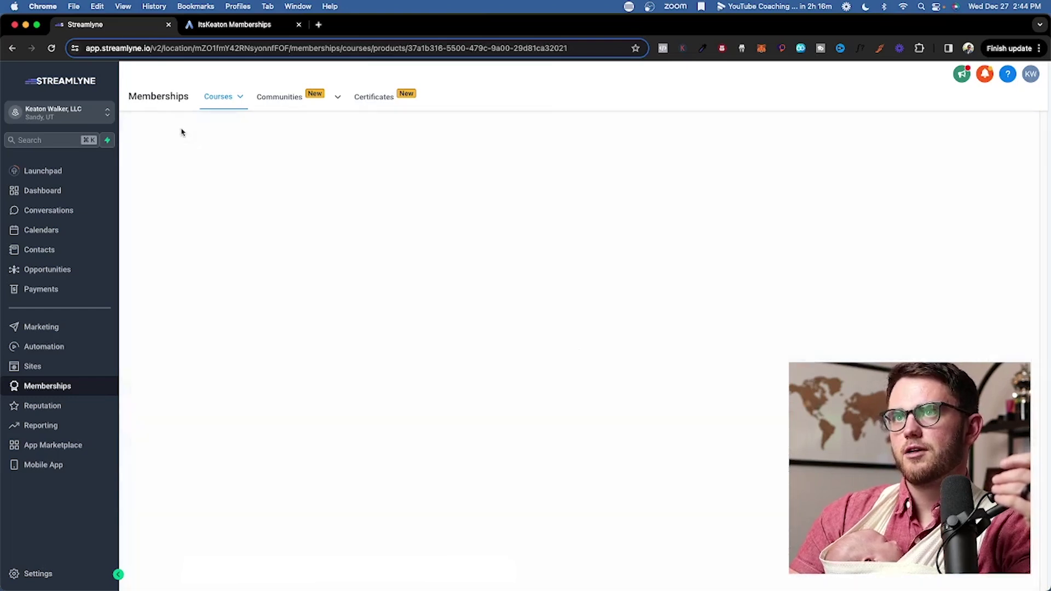
scroll(350, 450, down, 4)
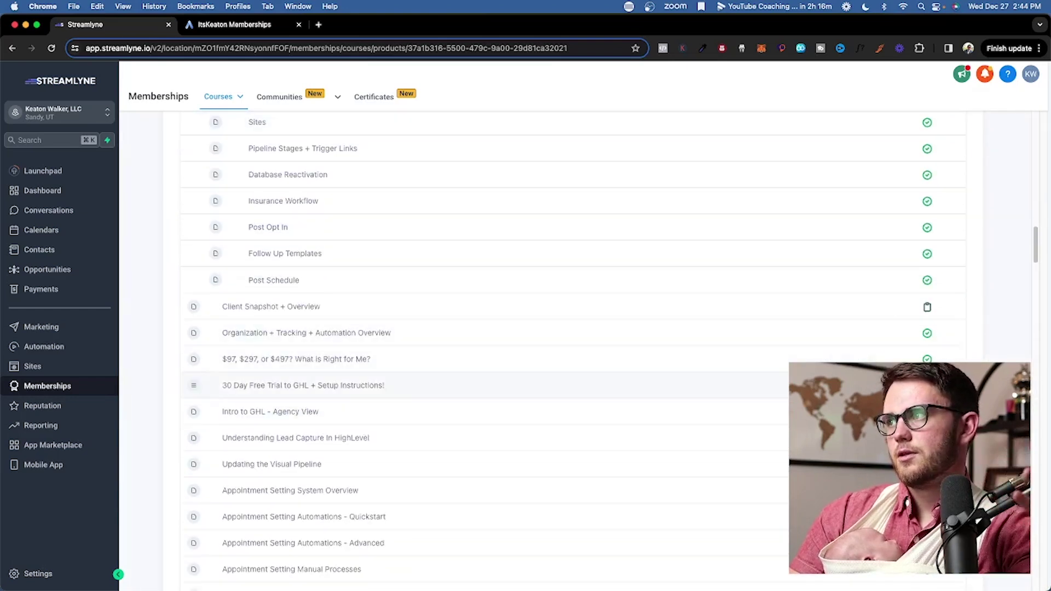
click(838, 335)
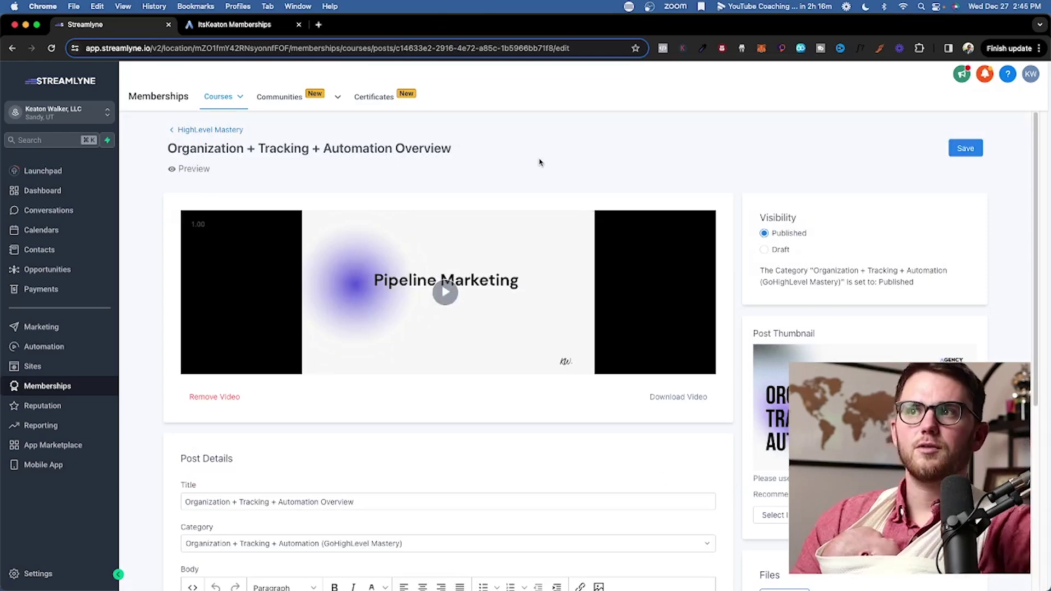
Switch to the member preview and scroll the HighLevel Mastery course page
click(263, 26)
click(266, 134)
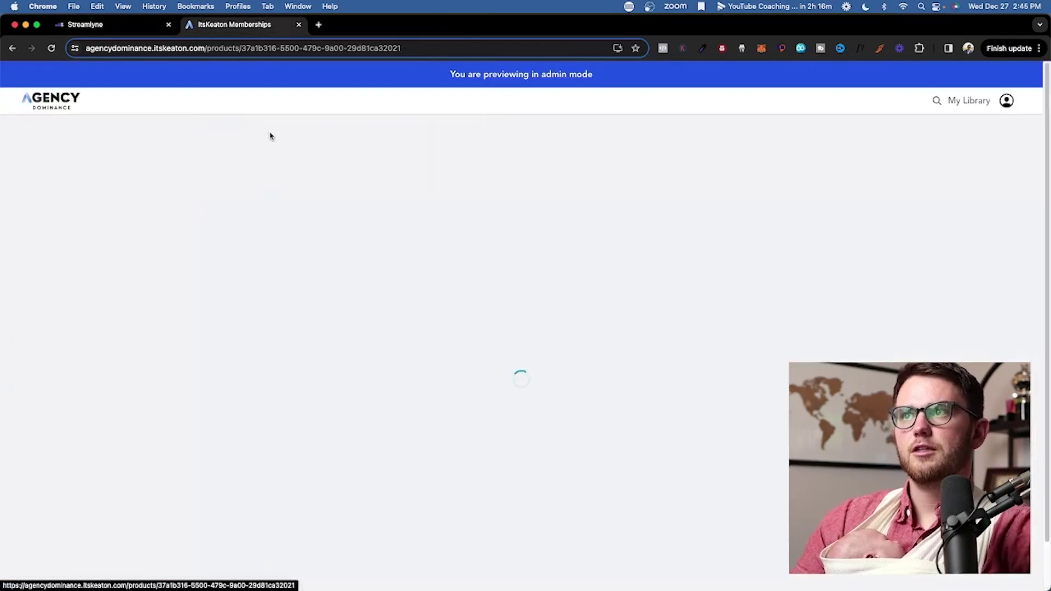
scroll(290, 300, down, 4)
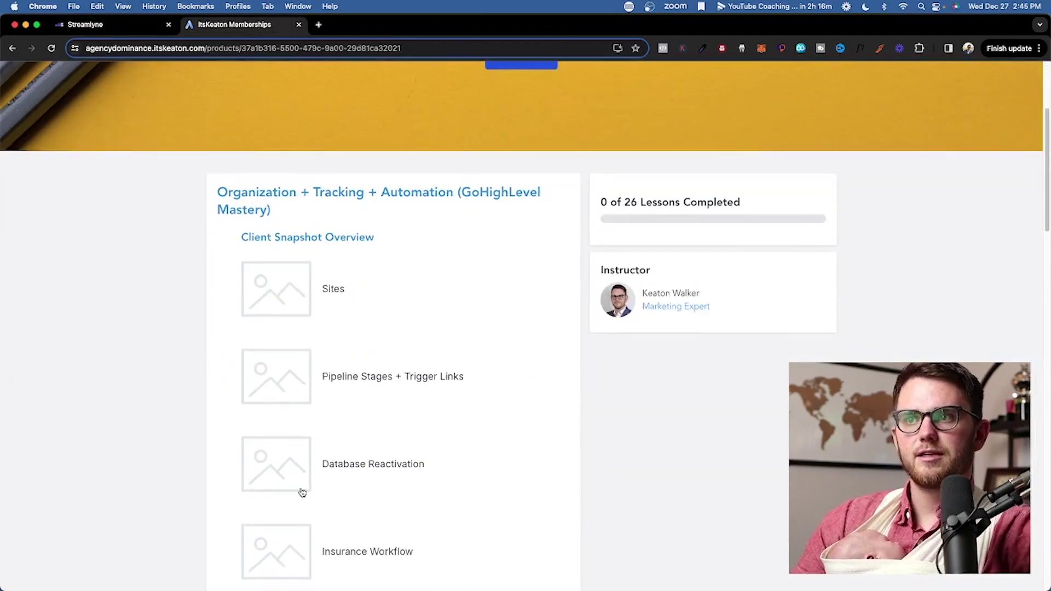
scroll(302, 493, down, 4)
scroll(339, 305, up, 10)
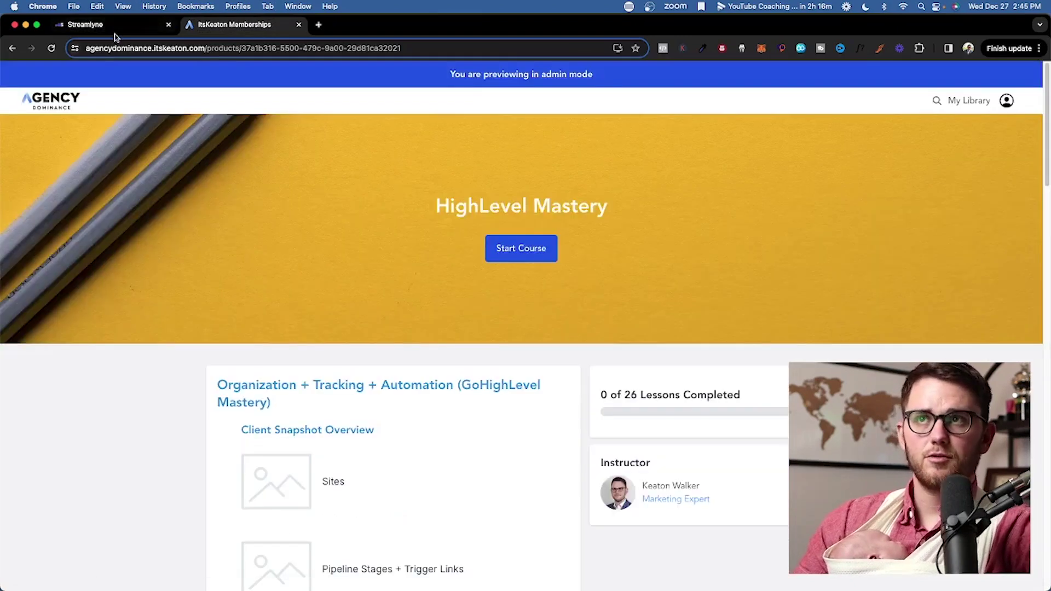
In the lesson editor, select the title and check the Category list without changing it
click(118, 24)
scroll(263, 329, down, 3)
scroll(458, 294, down, 3)
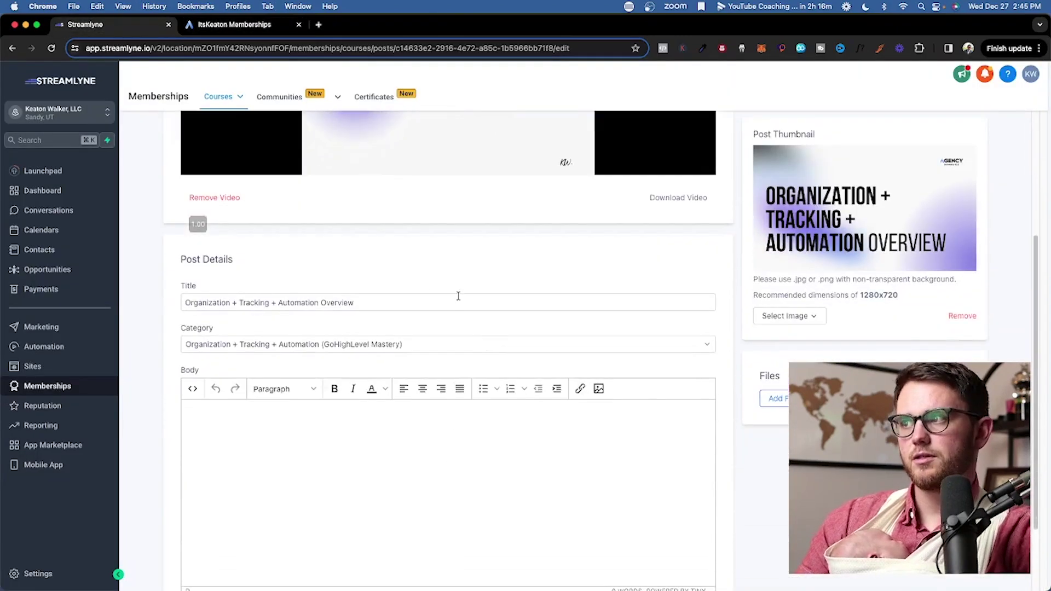
scroll(430, 441, up, 5)
scroll(430, 442, down, 5)
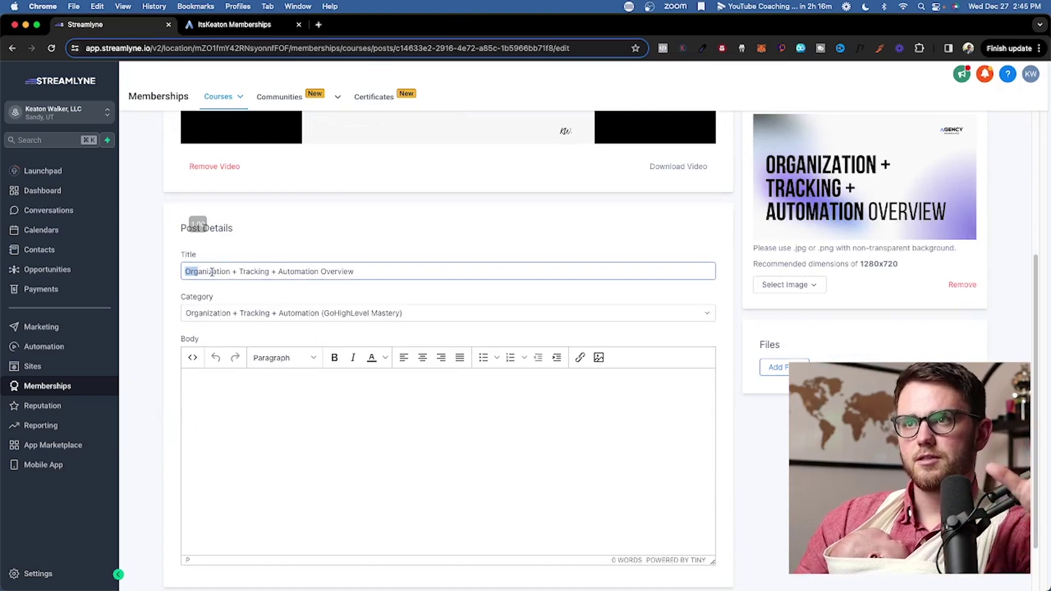
drag(212, 272, 253, 308)
click(223, 317)
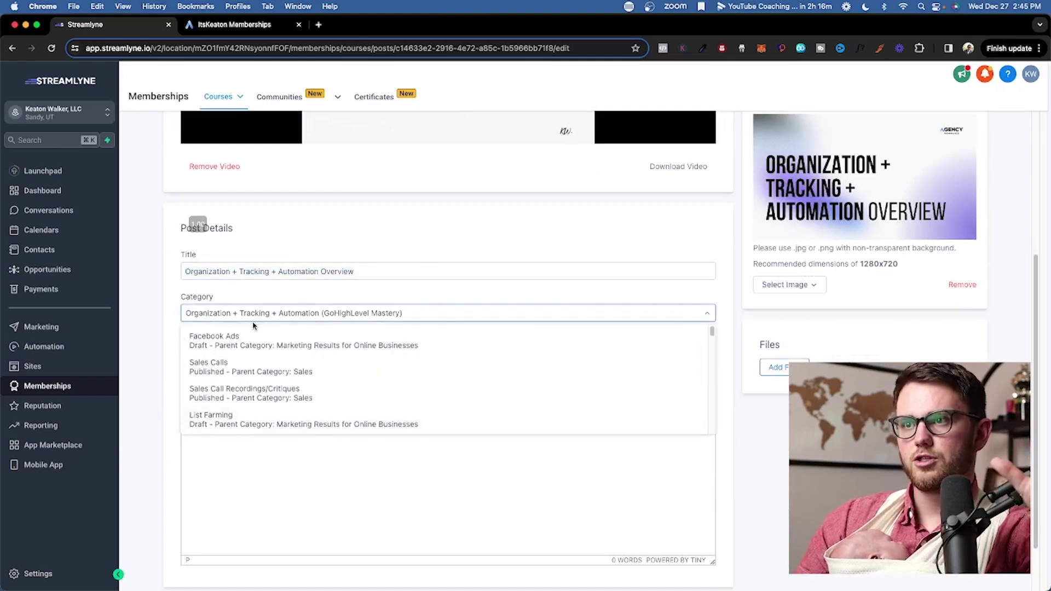
click(283, 313)
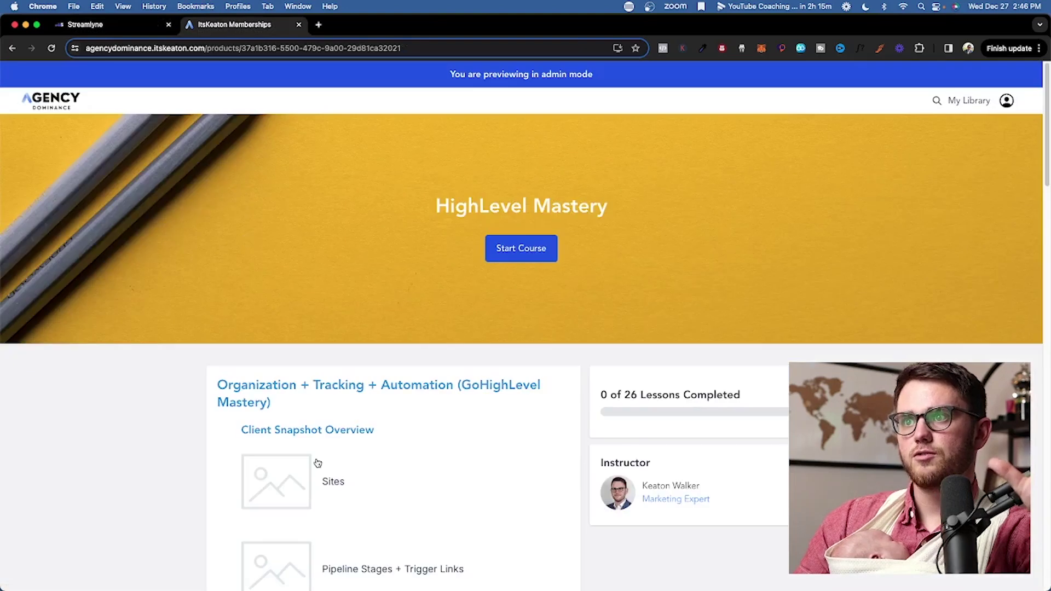
Open the Sites lesson in the preview, then return to the HighLevel Mastery course outline
click(334, 483)
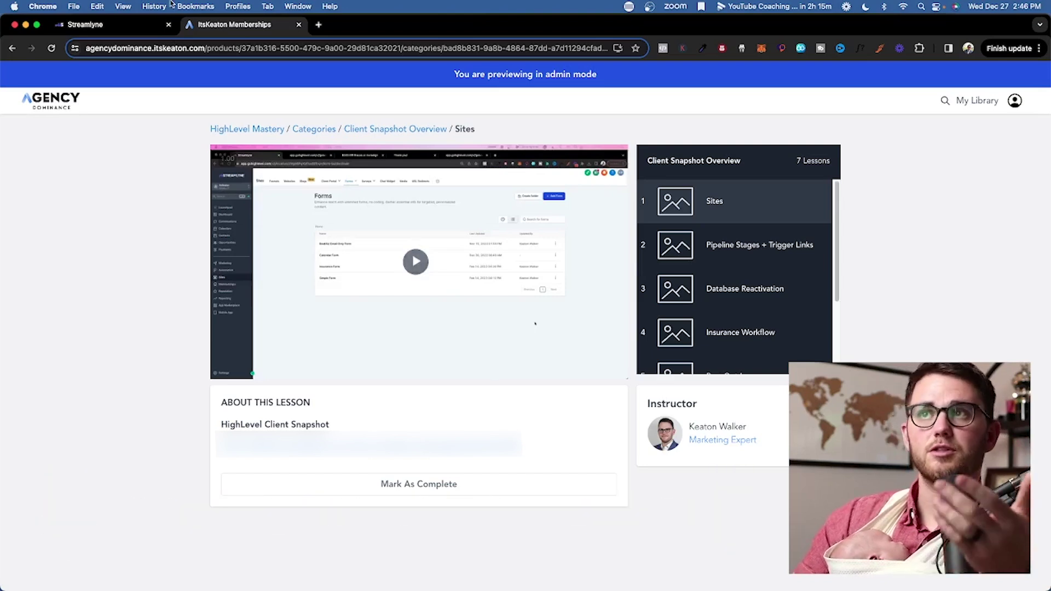
click(117, 27)
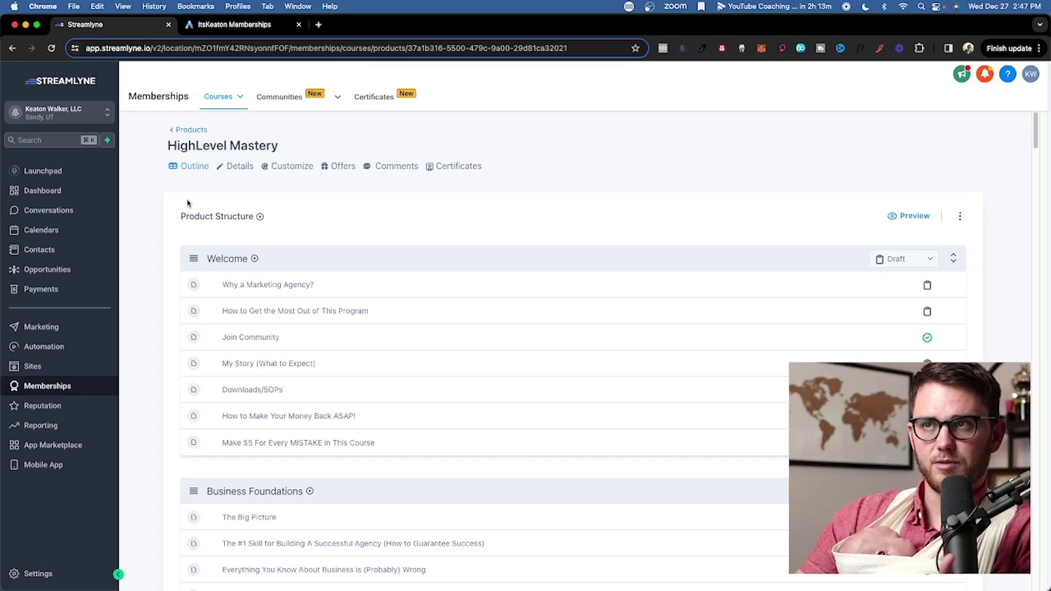
Open the course Details and look over the title and description fields
click(236, 167)
click(257, 234)
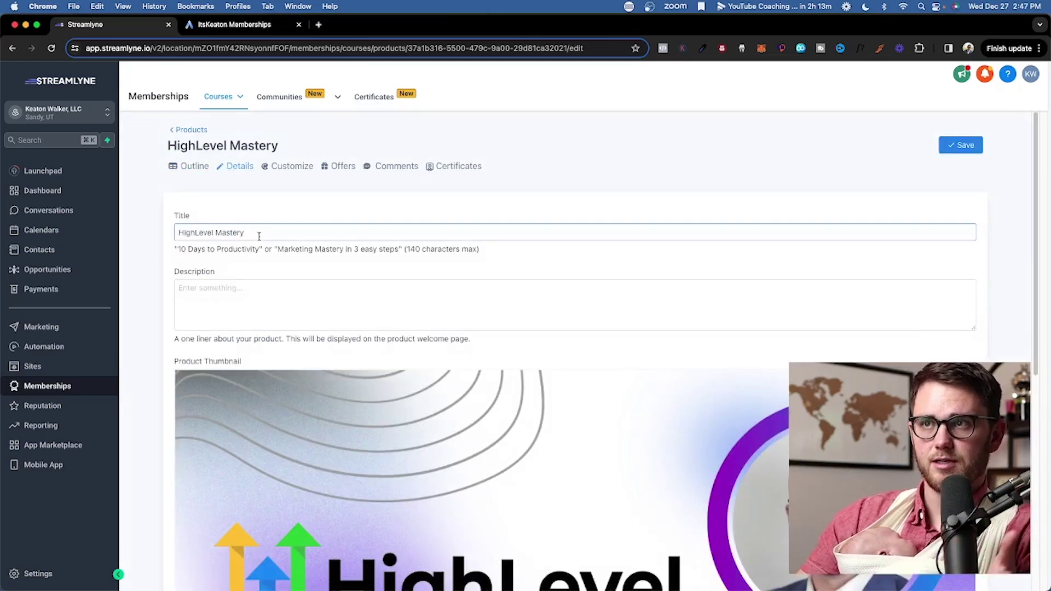
scroll(132, 323, down, 5)
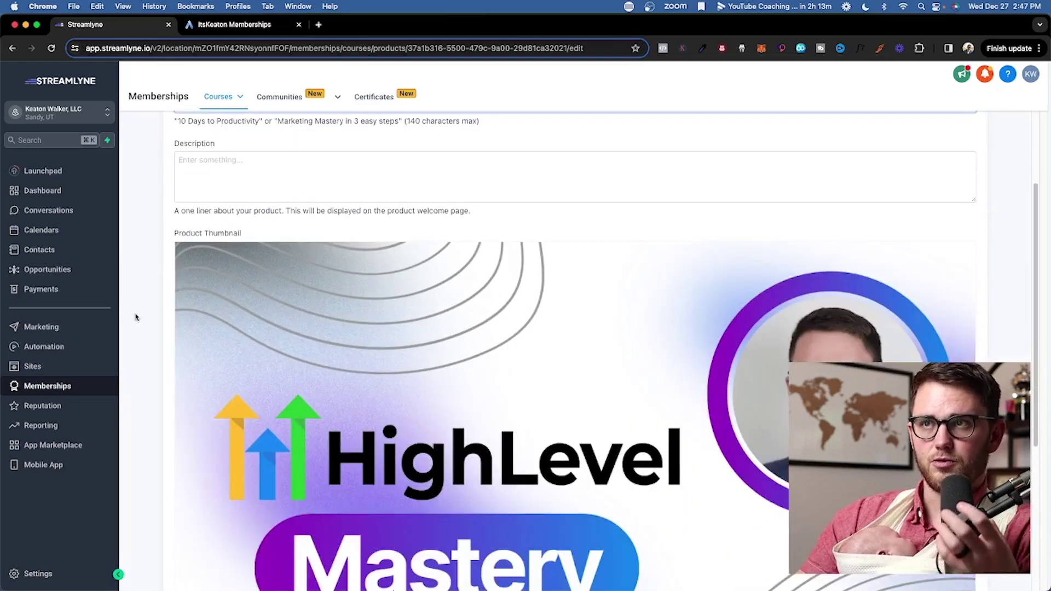
scroll(213, 197, down, 1)
scroll(418, 289, down, 4)
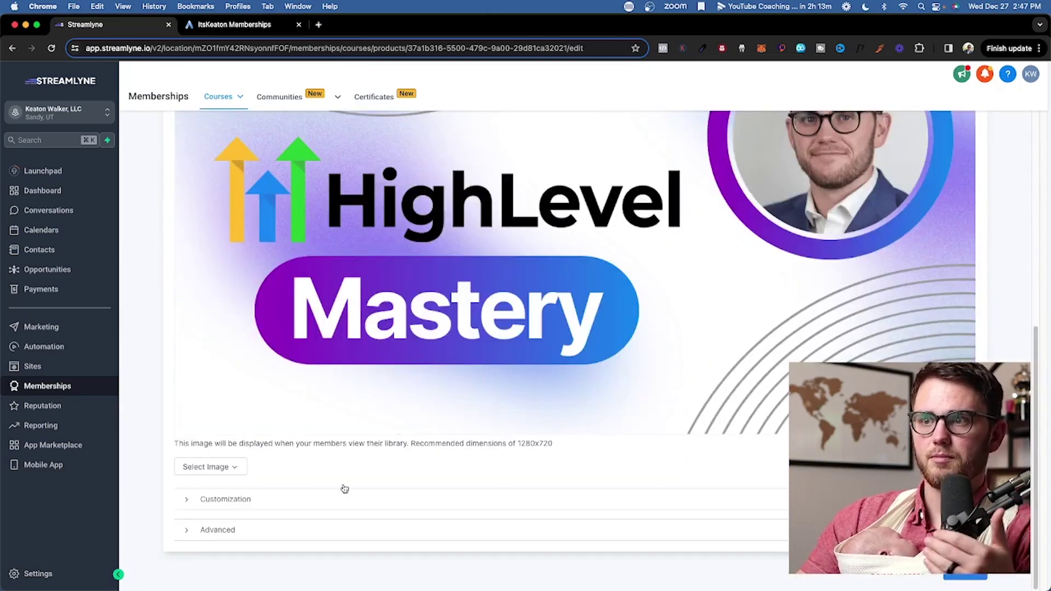
Expand the Customization and Advanced code settings, then bring up the theme picker
click(234, 507)
scroll(380, 281, down, 12)
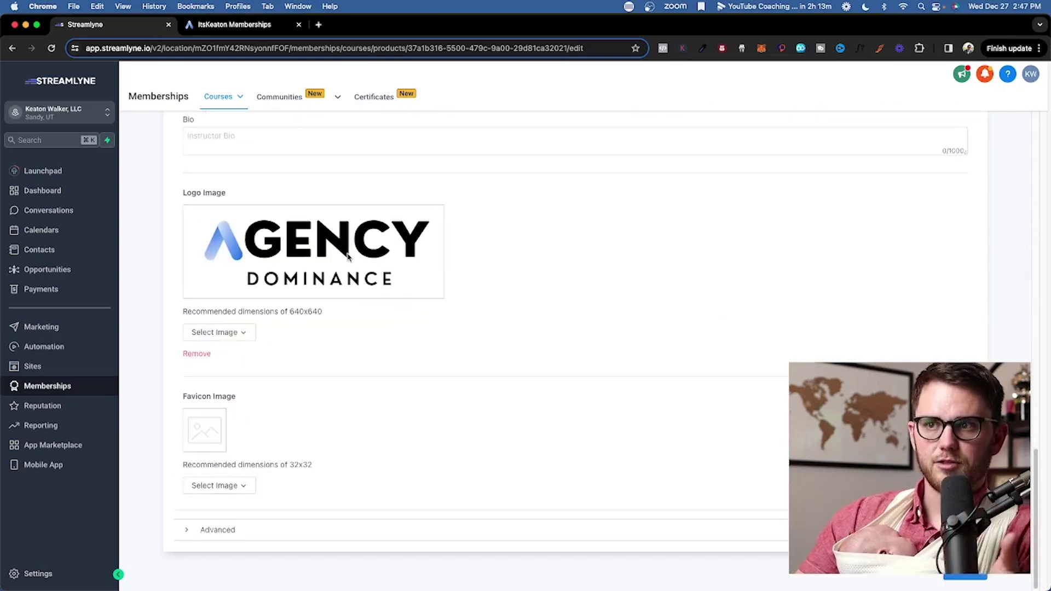
click(216, 540)
scroll(283, 394, down, 6)
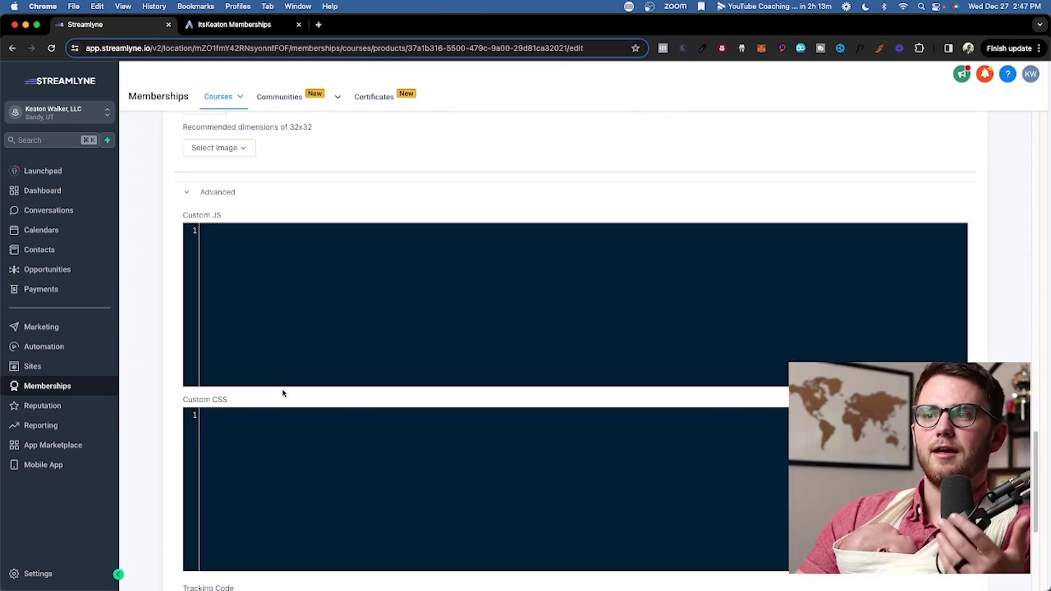
scroll(248, 256, down, 5)
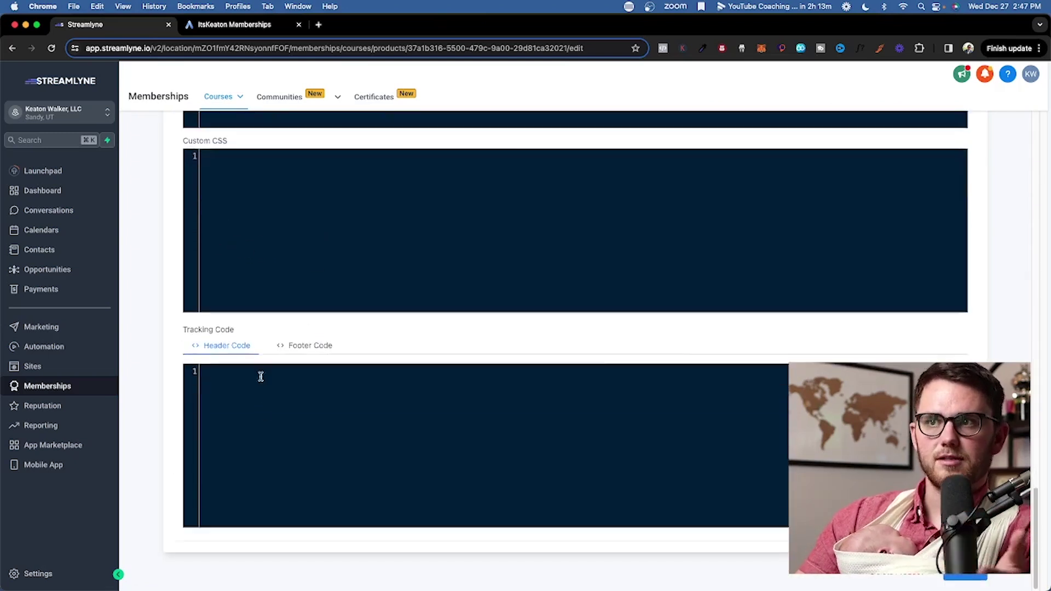
scroll(304, 293, up, 20)
click(299, 167)
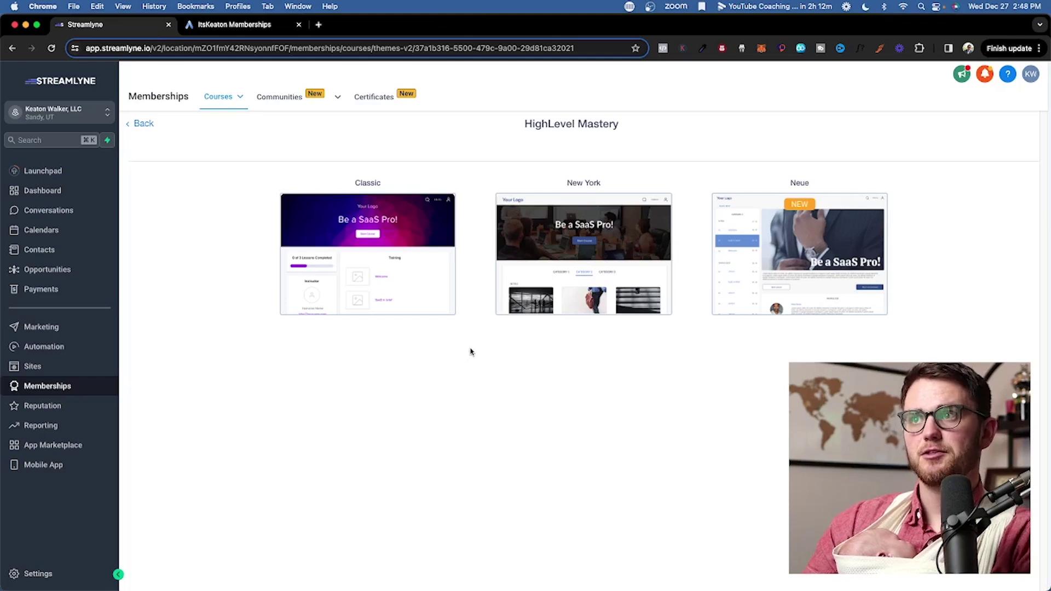
Preview the course in the Classic and New York themes, each in its own tab
click(364, 270)
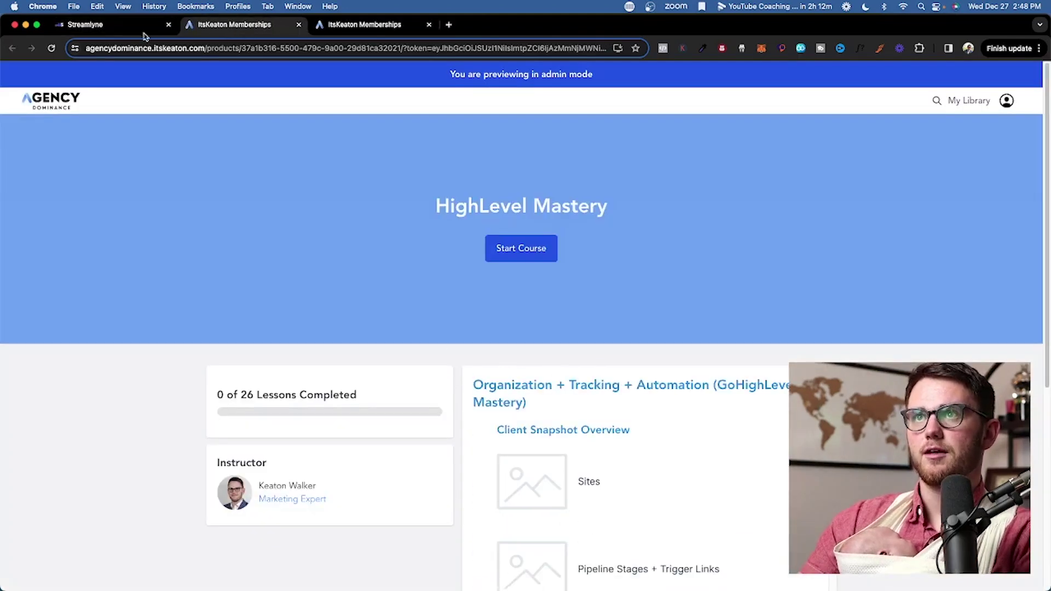
key(super+1)
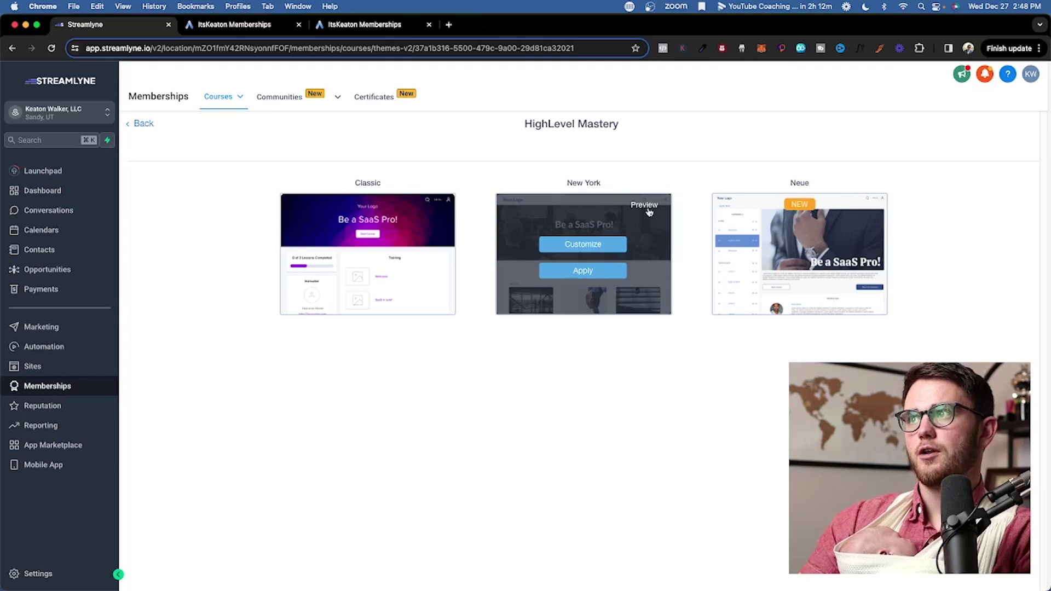
click(647, 204)
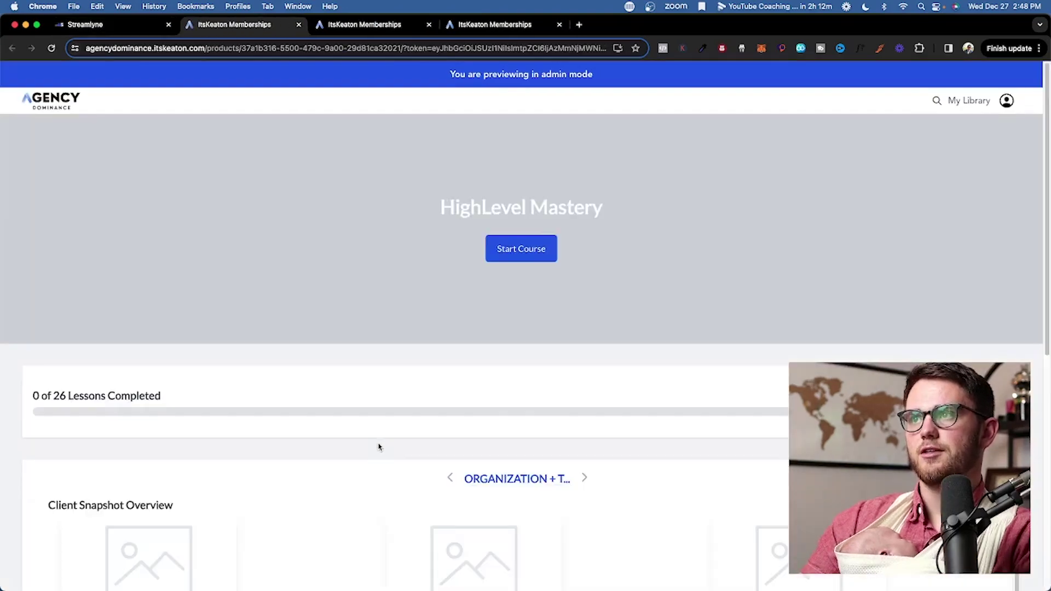
scroll(350, 351, down, 6)
scroll(345, 356, up, 6)
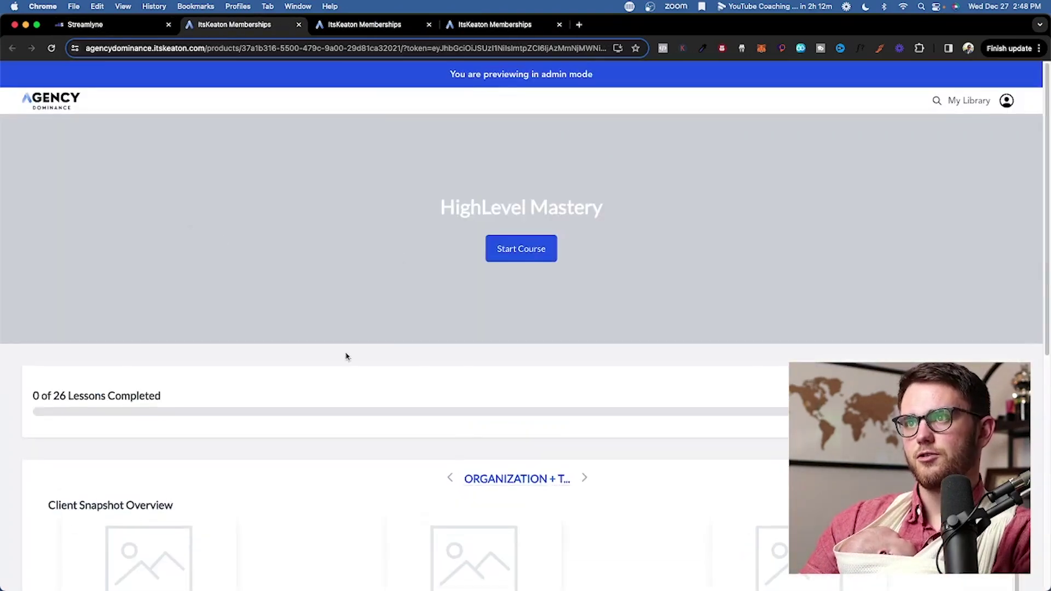
scroll(526, 234, down, 5)
scroll(462, 201, down, 20)
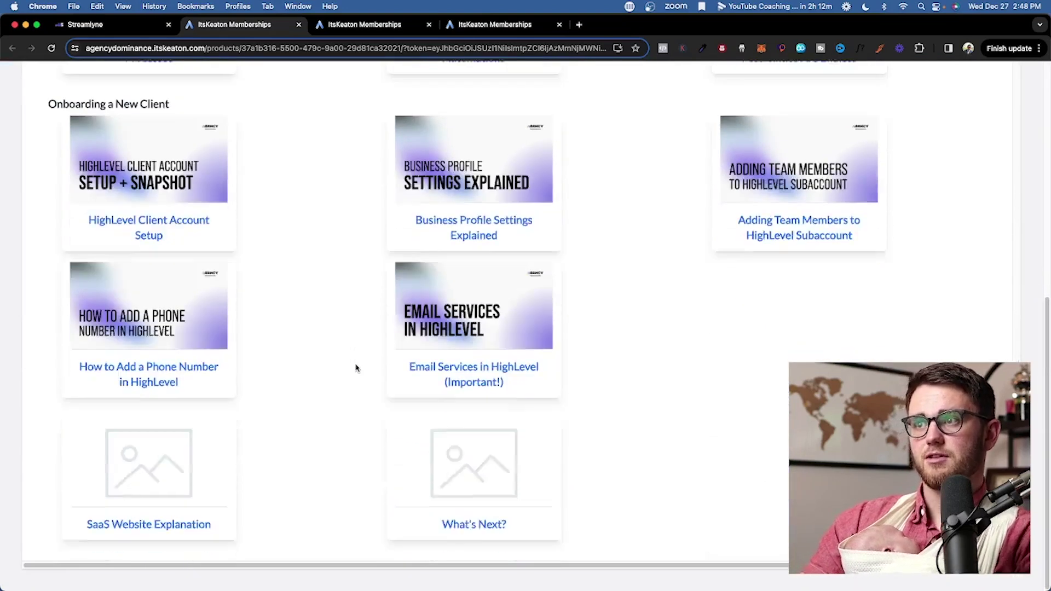
scroll(356, 366, up, 15)
click(138, 20)
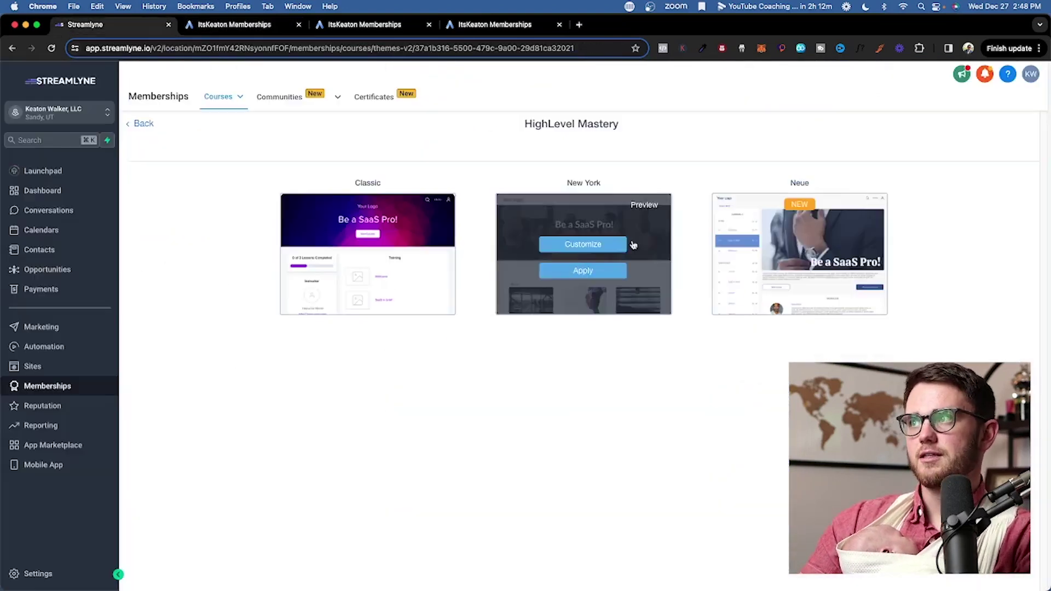
Preview the course in the Neue theme, then start customizing the Classic theme
click(855, 207)
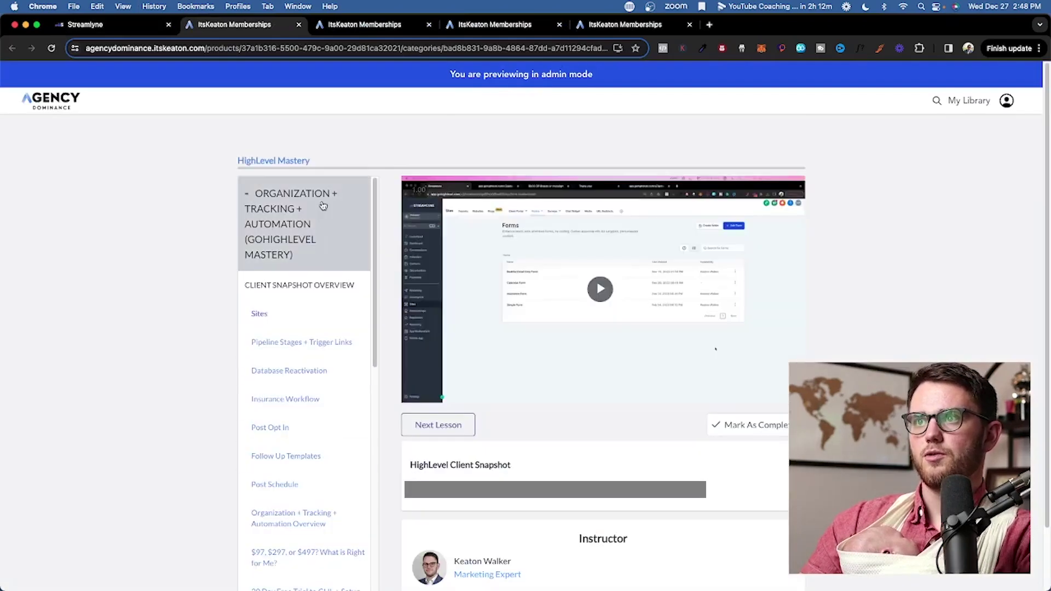
scroll(327, 442, down, 10)
scroll(327, 442, down, 2)
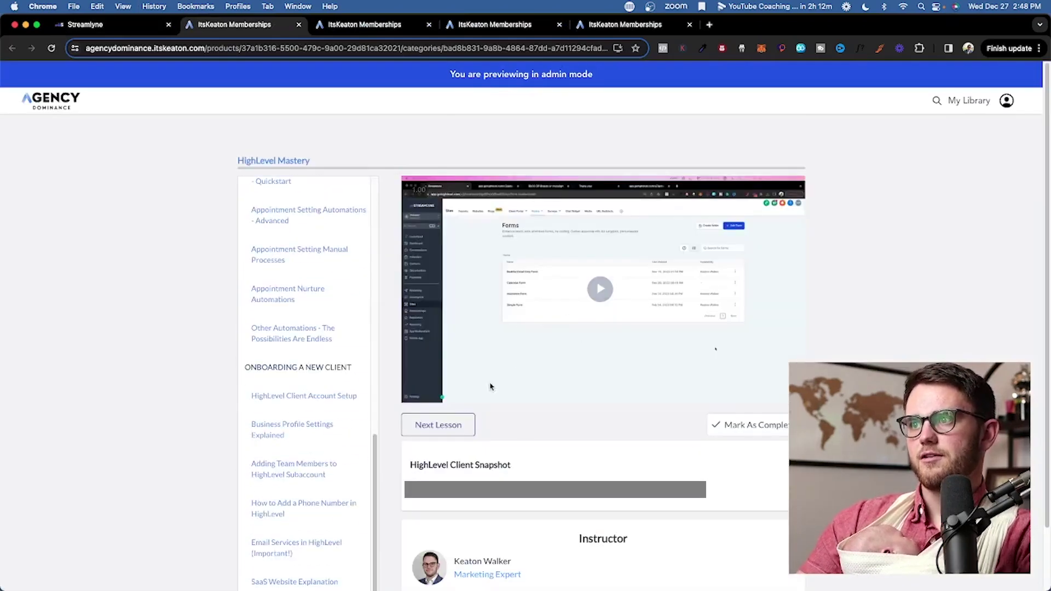
scroll(490, 386, down, 2)
scroll(486, 444, up, 2)
scroll(300, 325, up, 10)
scroll(300, 326, down, 5)
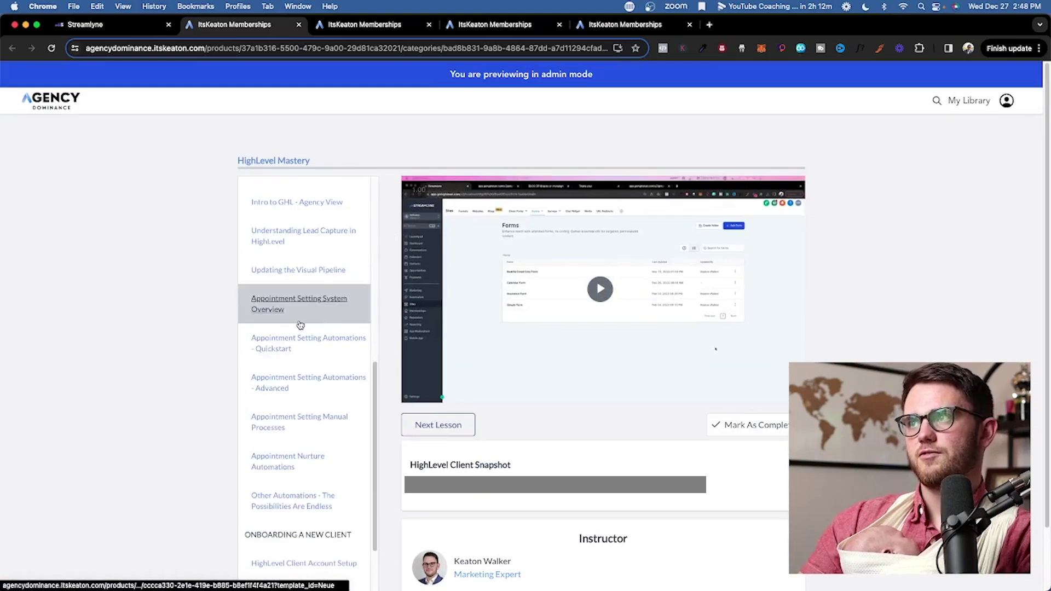
scroll(300, 325, up, 10)
click(115, 24)
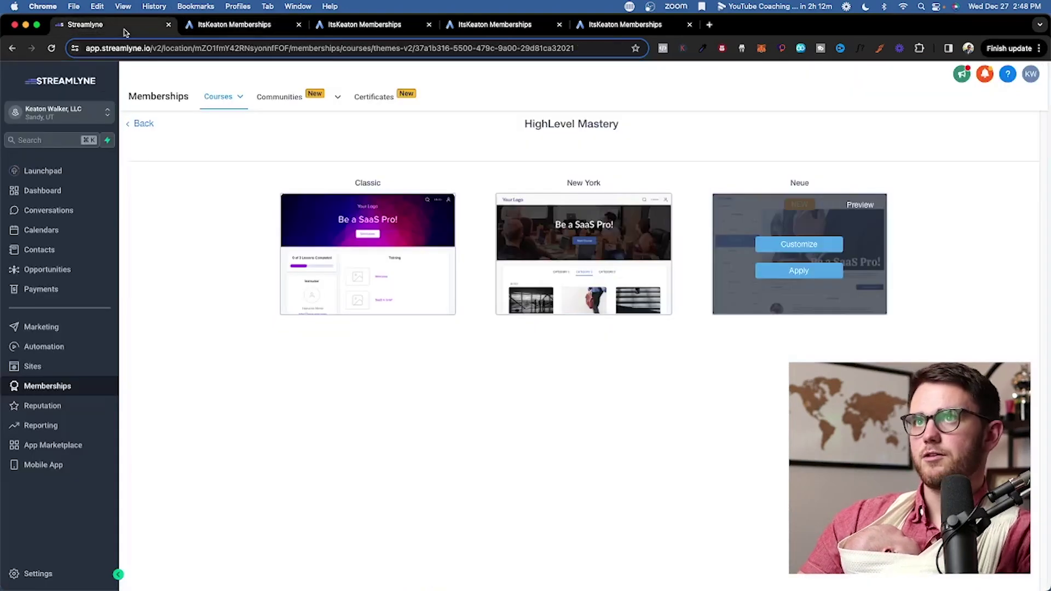
mouse_move(400, 213)
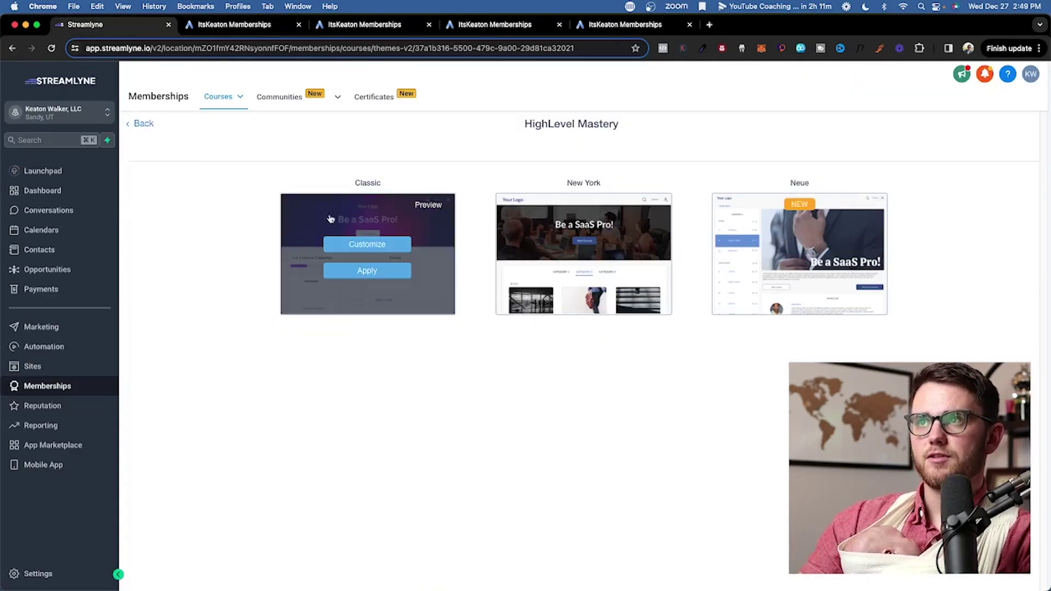
click(379, 252)
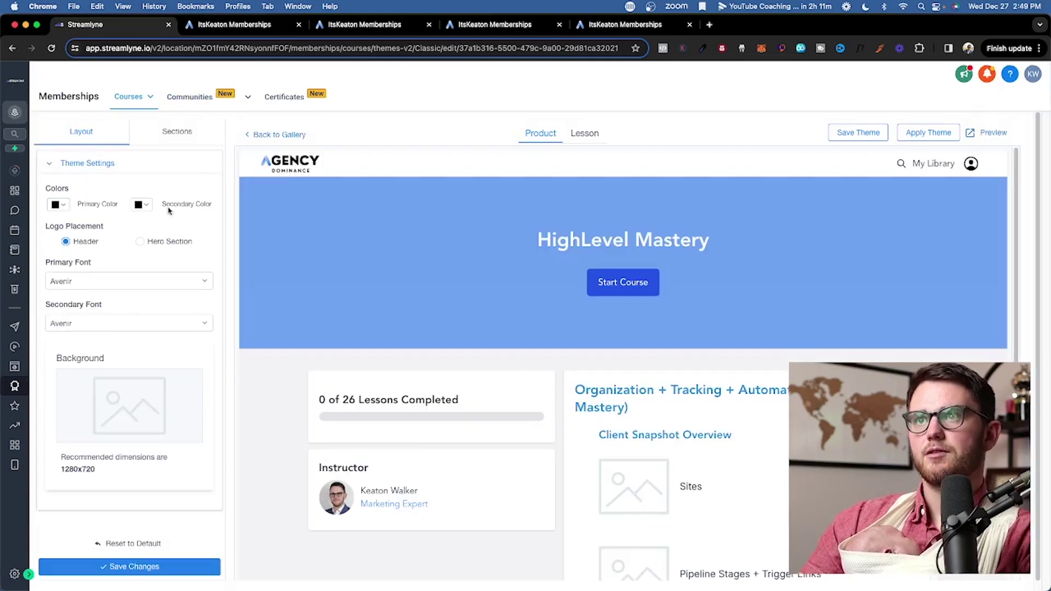
scroll(153, 204, down, 1)
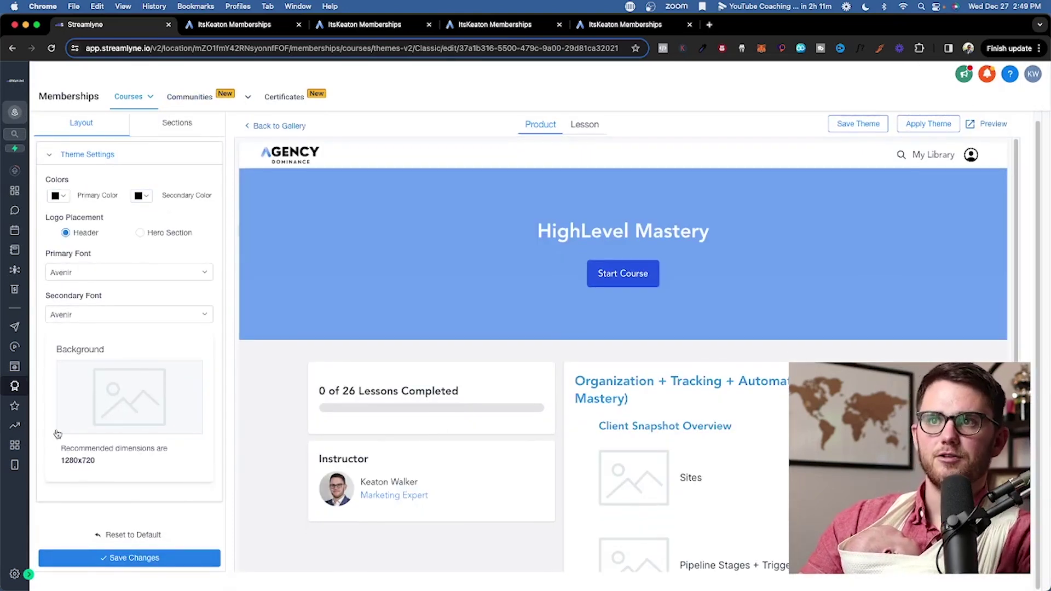
scroll(127, 408, up, 1)
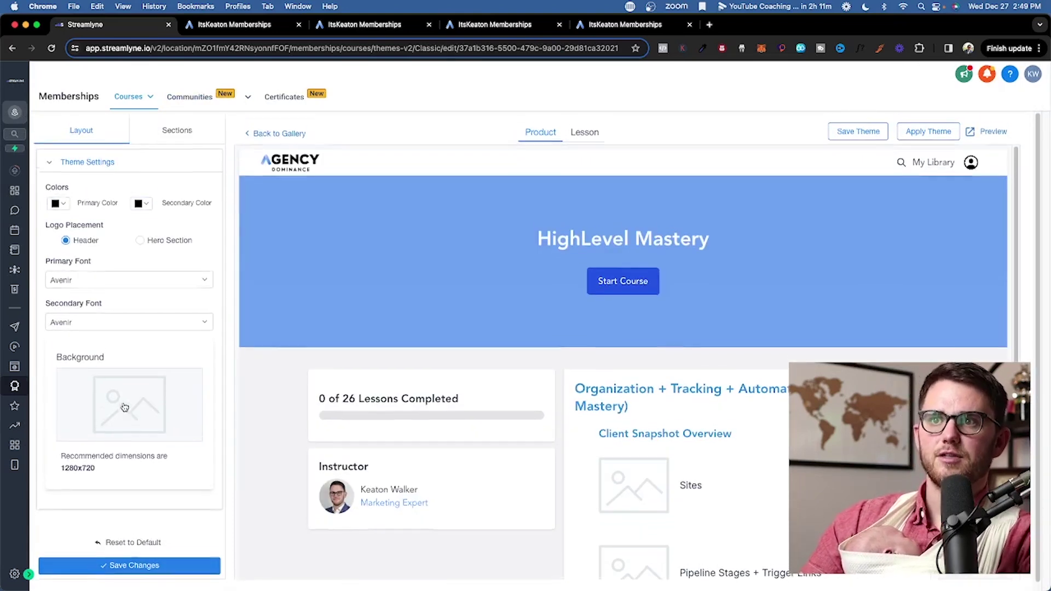
click(178, 131)
click(91, 456)
scroll(101, 477, down, 3)
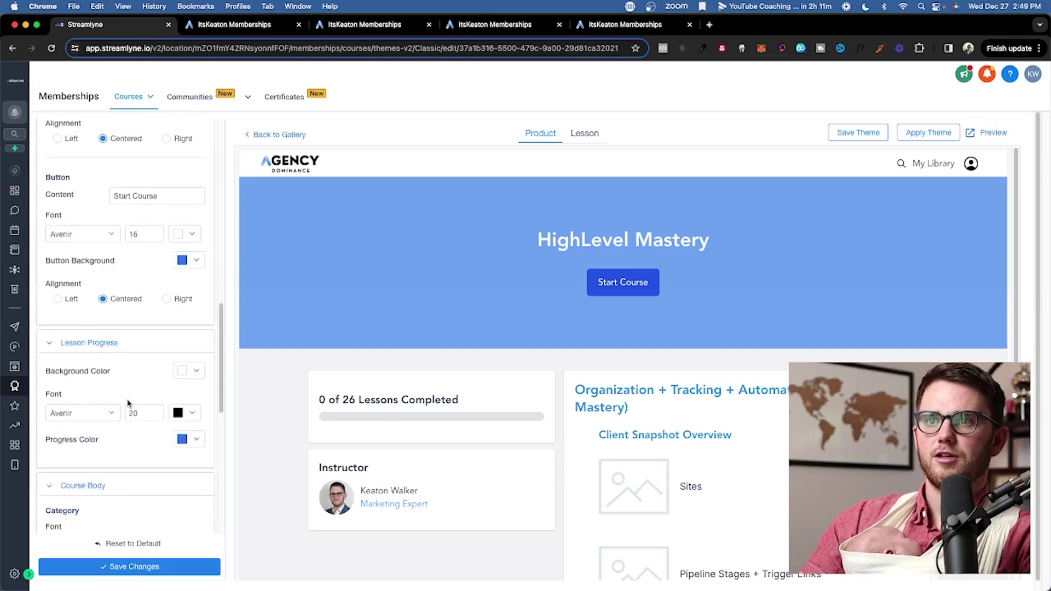
scroll(117, 449, down, 5)
click(77, 512)
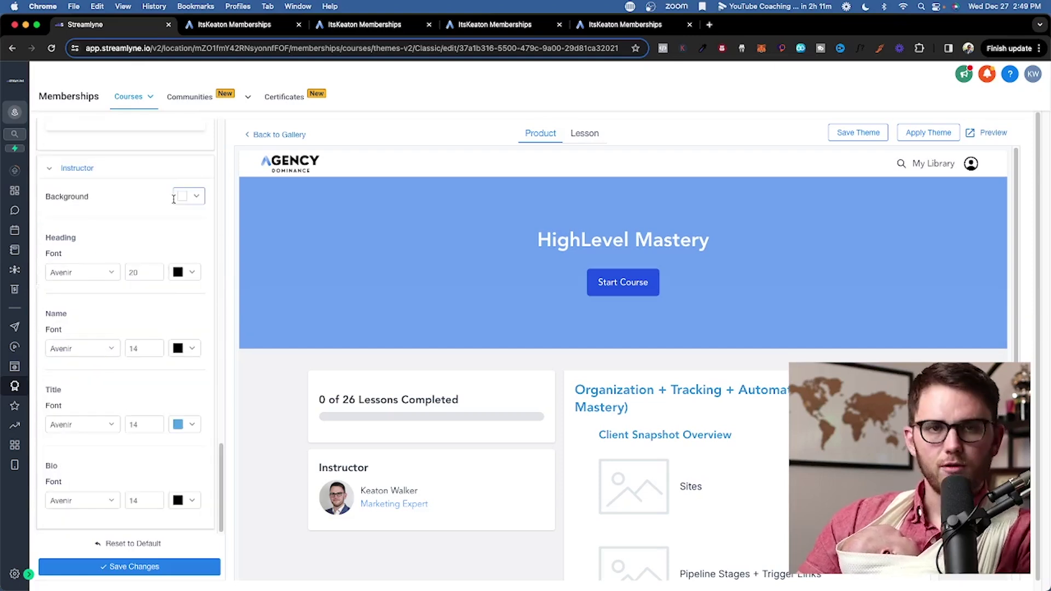
scroll(178, 213, up, 15)
click(264, 135)
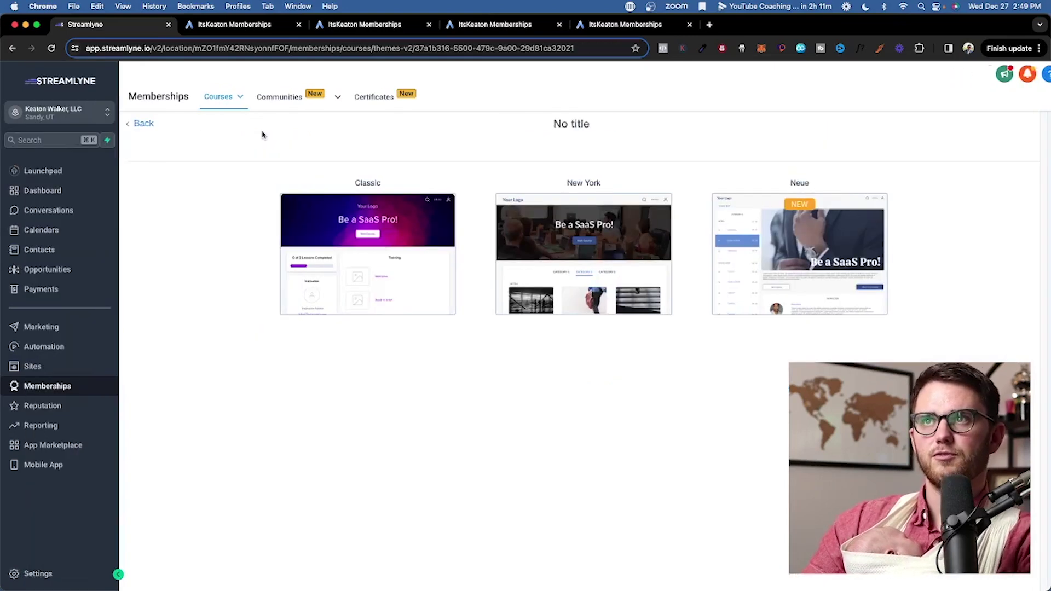
Check the course's offers and comment settings, leaving New Comment Privacy at Instructor Only
click(137, 129)
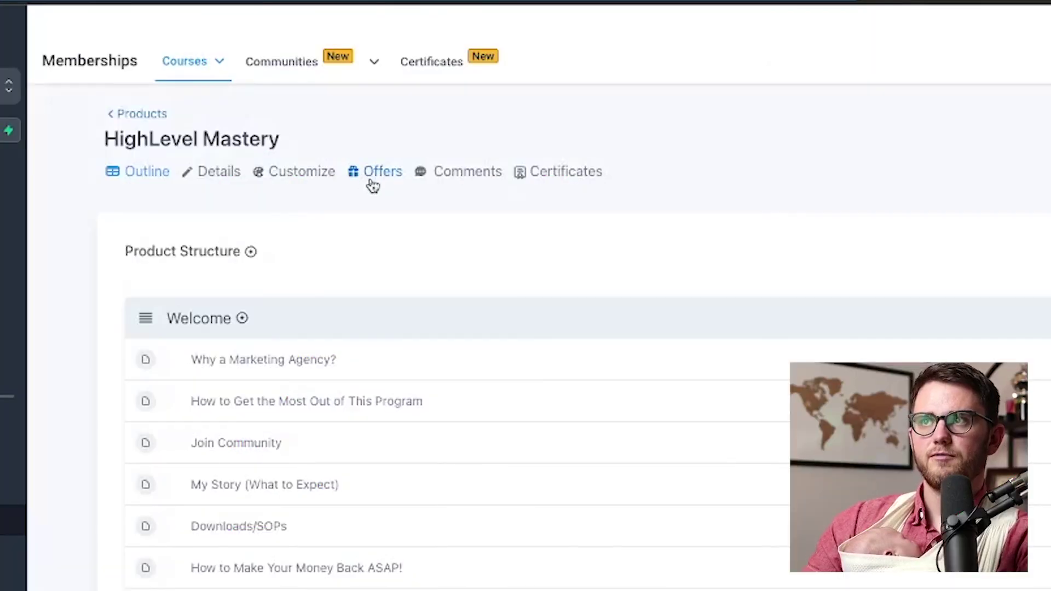
click(372, 176)
mouse_move(211, 68)
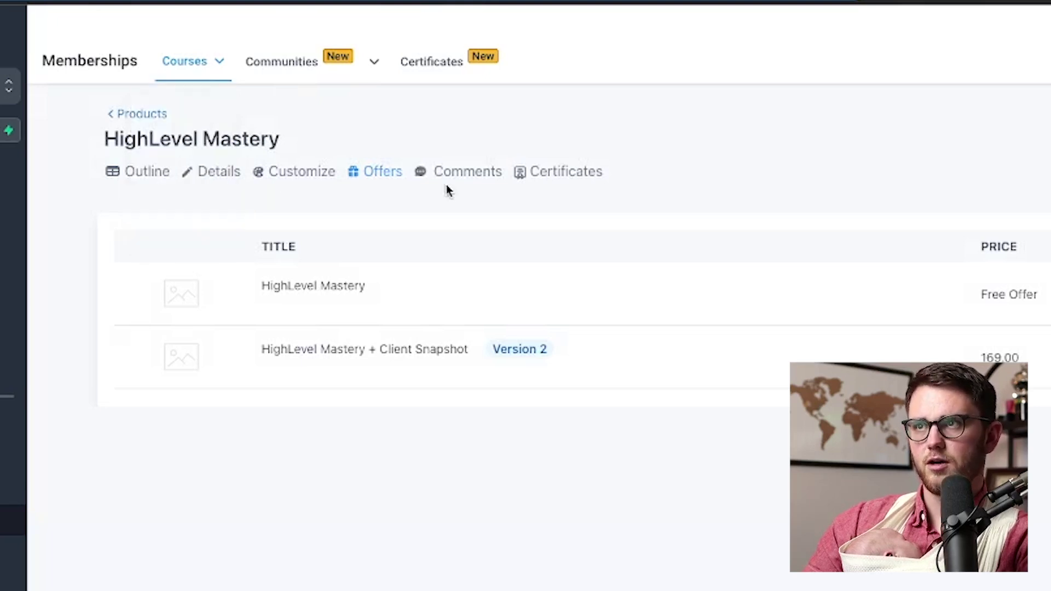
click(432, 170)
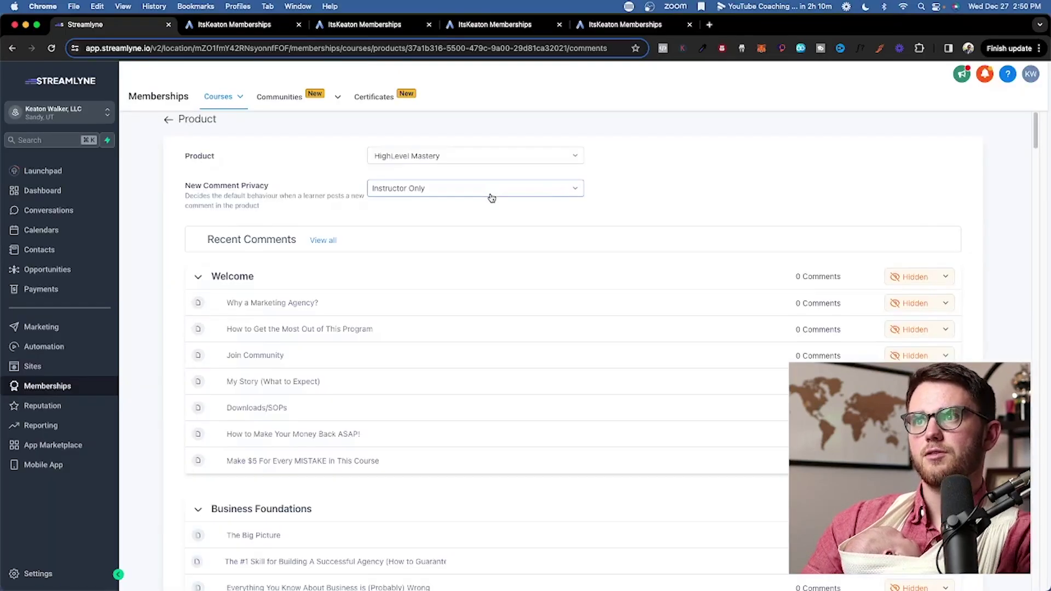
click(415, 193)
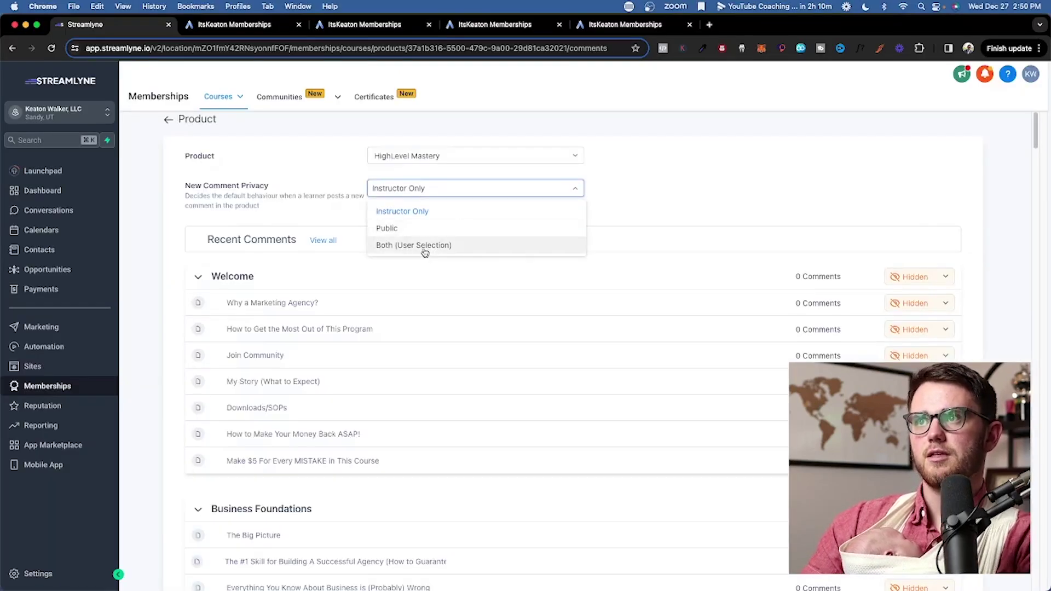
scroll(767, 272, down, 10)
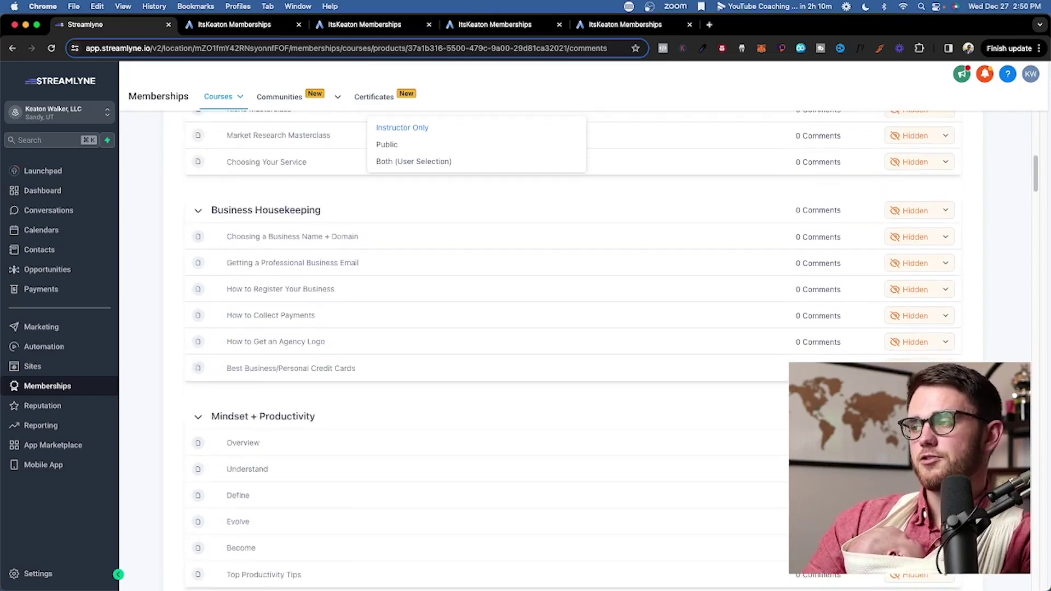
scroll(821, 329, up, 15)
key(super+bracketleft)
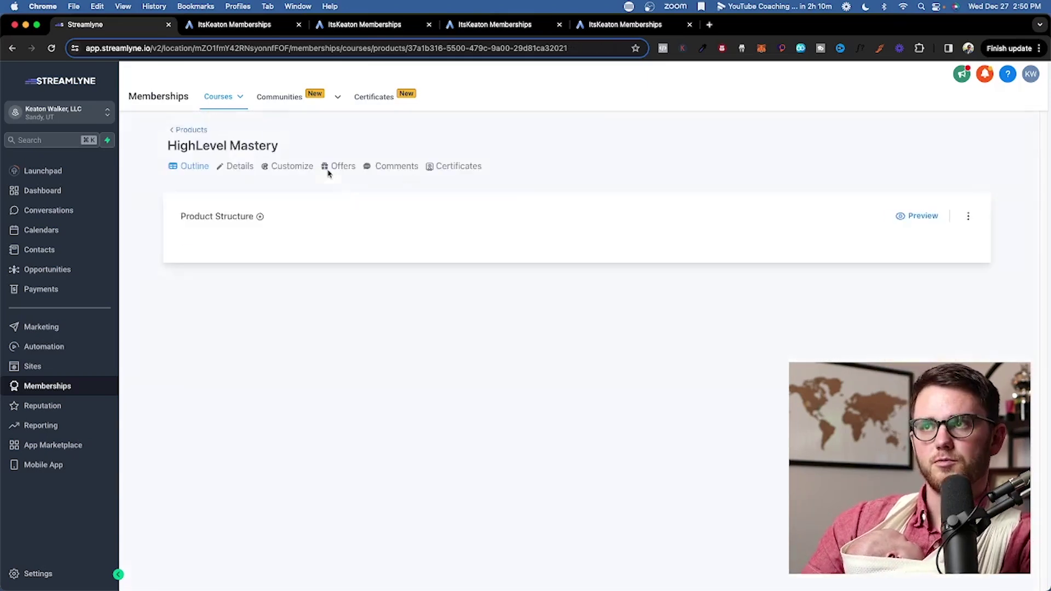
Create a certificate from the blue wave completion template and save it
click(448, 167)
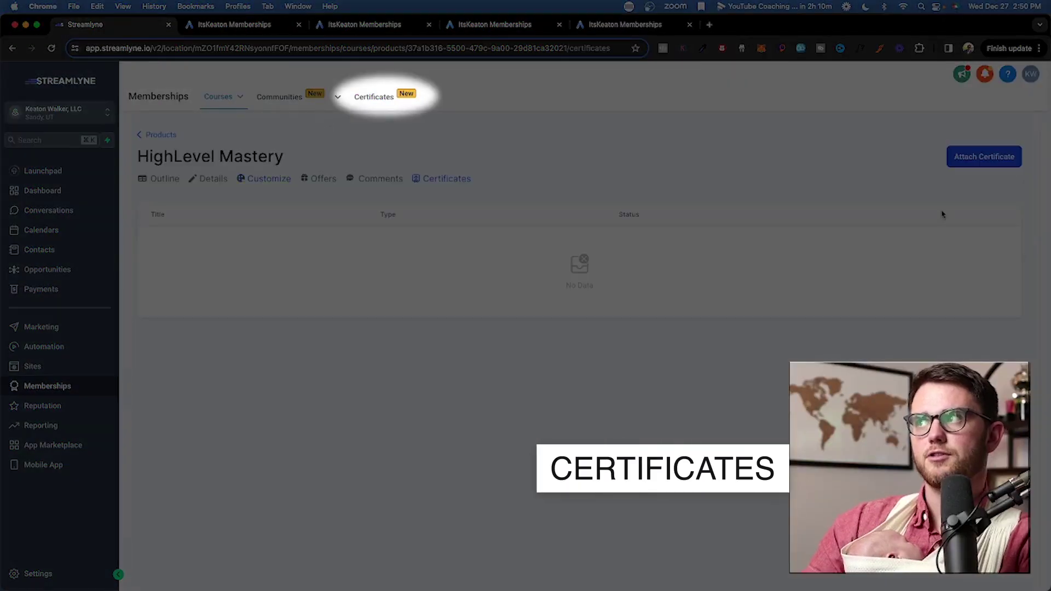
click(374, 100)
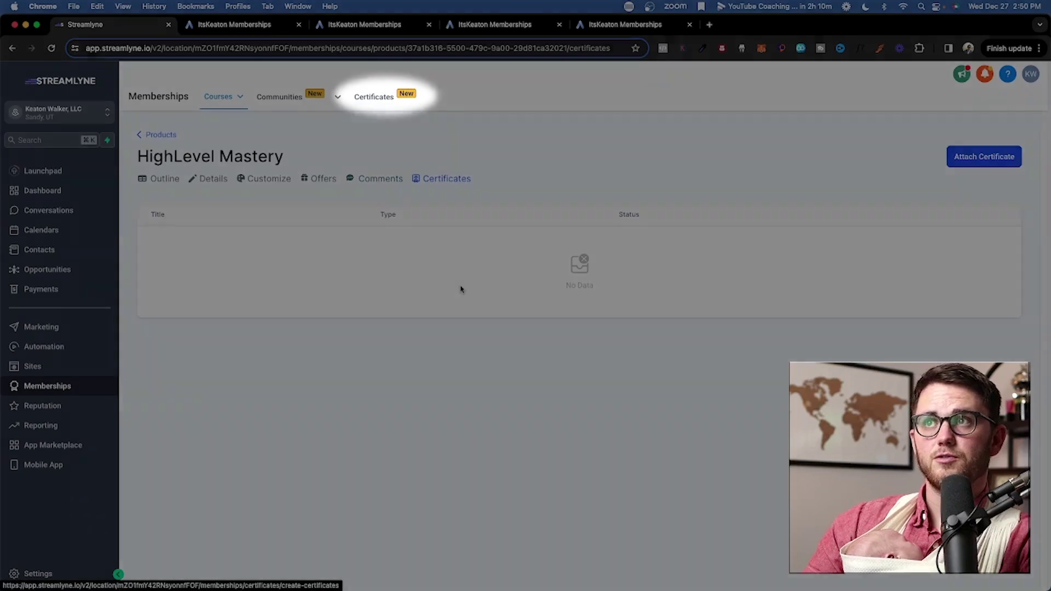
click(1018, 138)
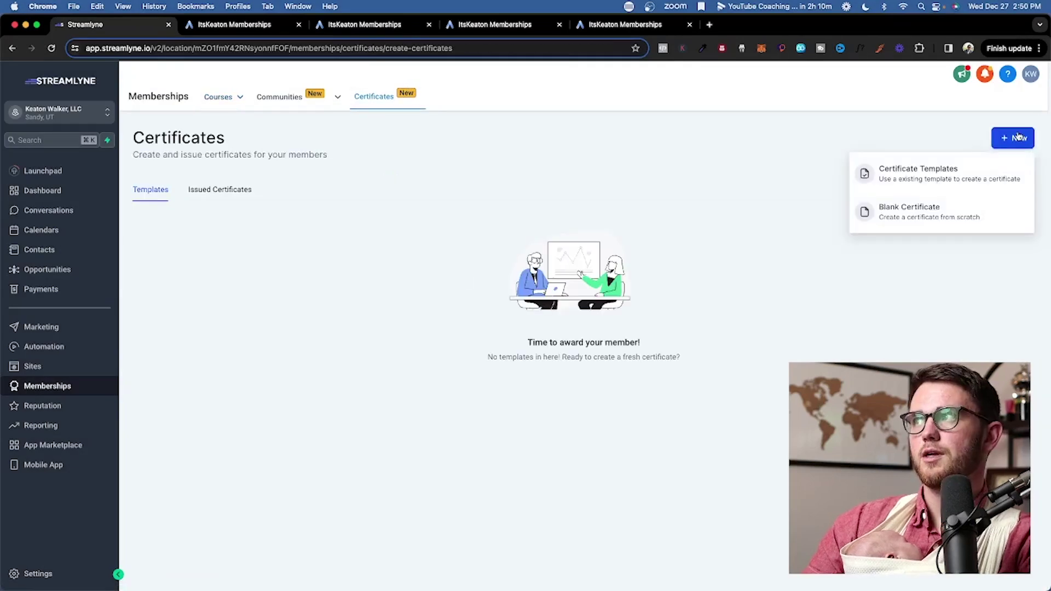
click(925, 188)
click(432, 316)
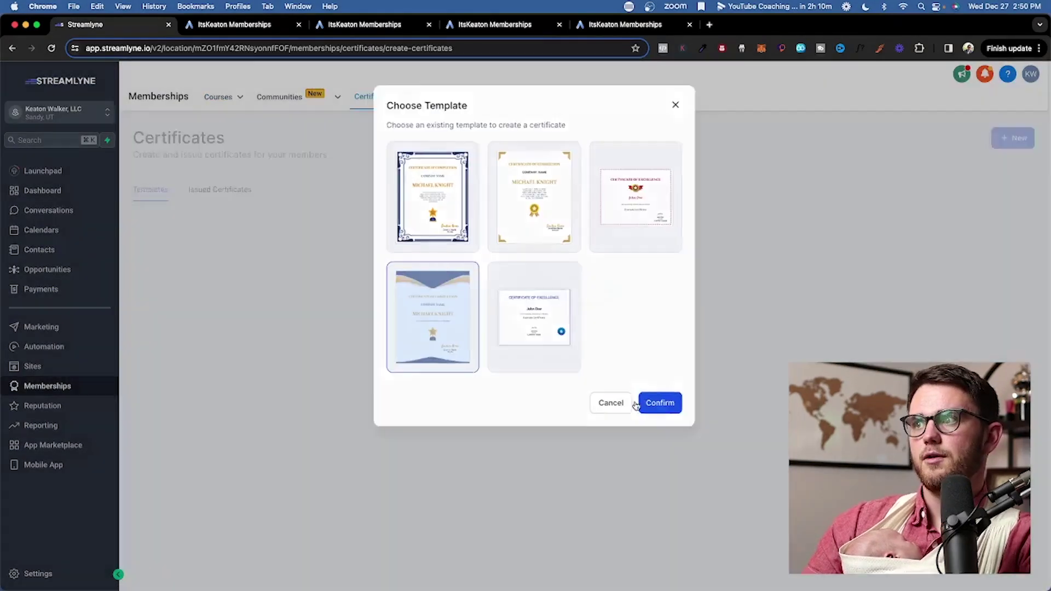
click(660, 401)
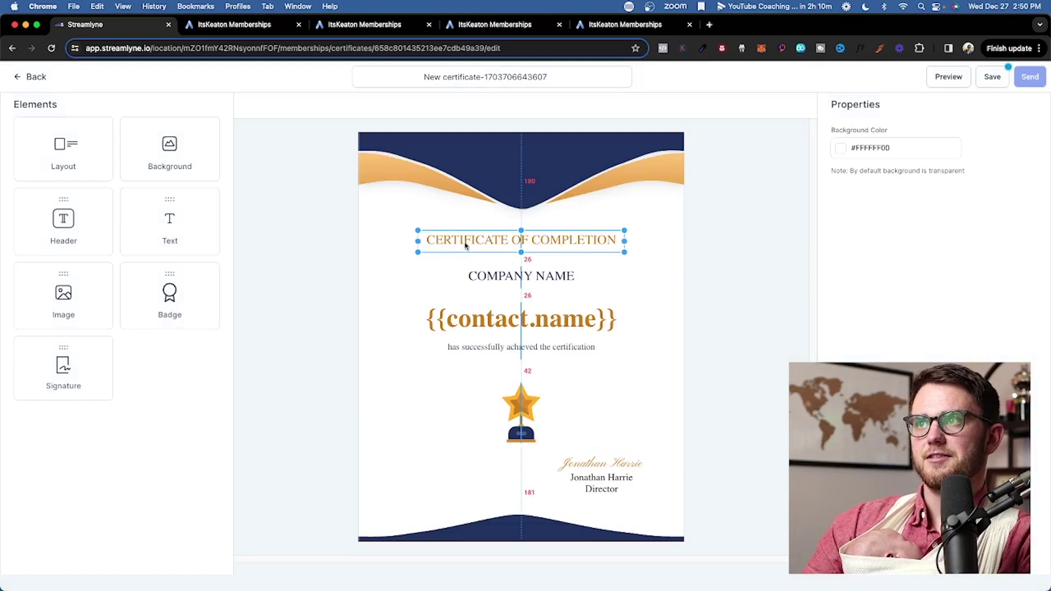
click(500, 277)
click(491, 327)
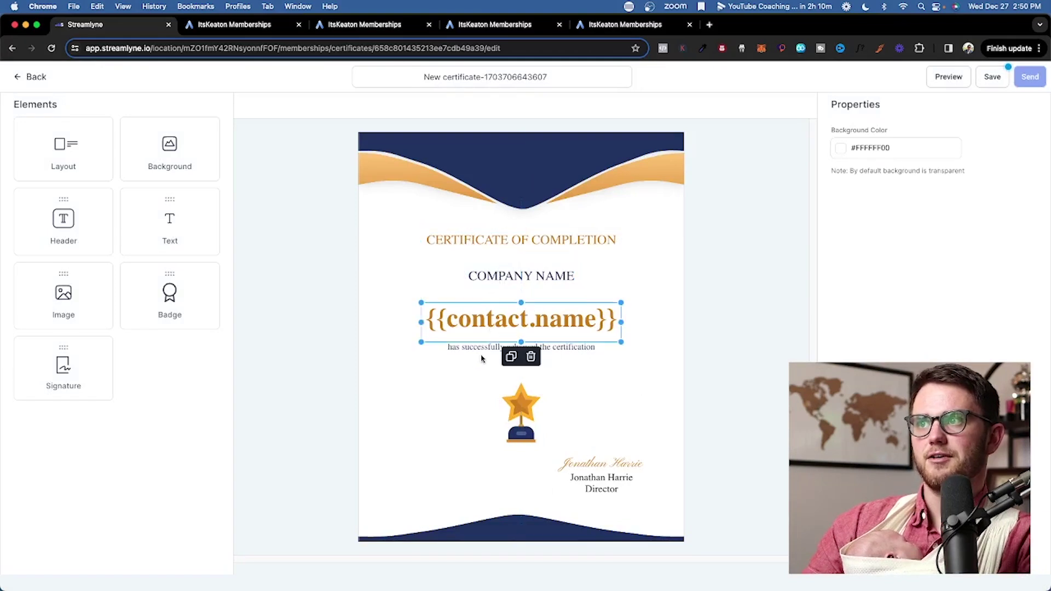
click(482, 356)
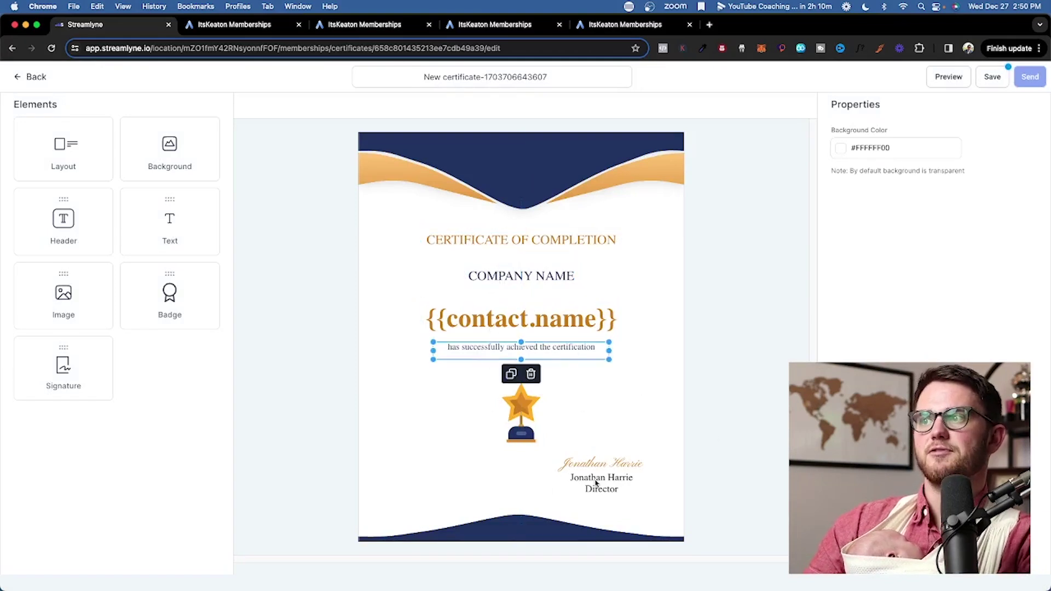
click(993, 77)
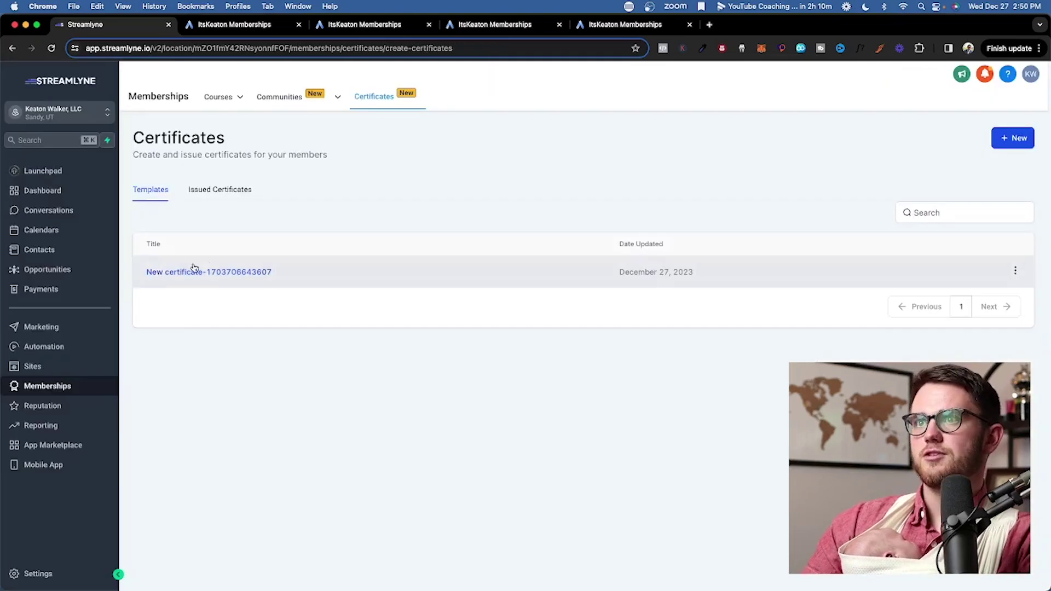
Try a Blank Certificate, then back out of its editor
click(1011, 141)
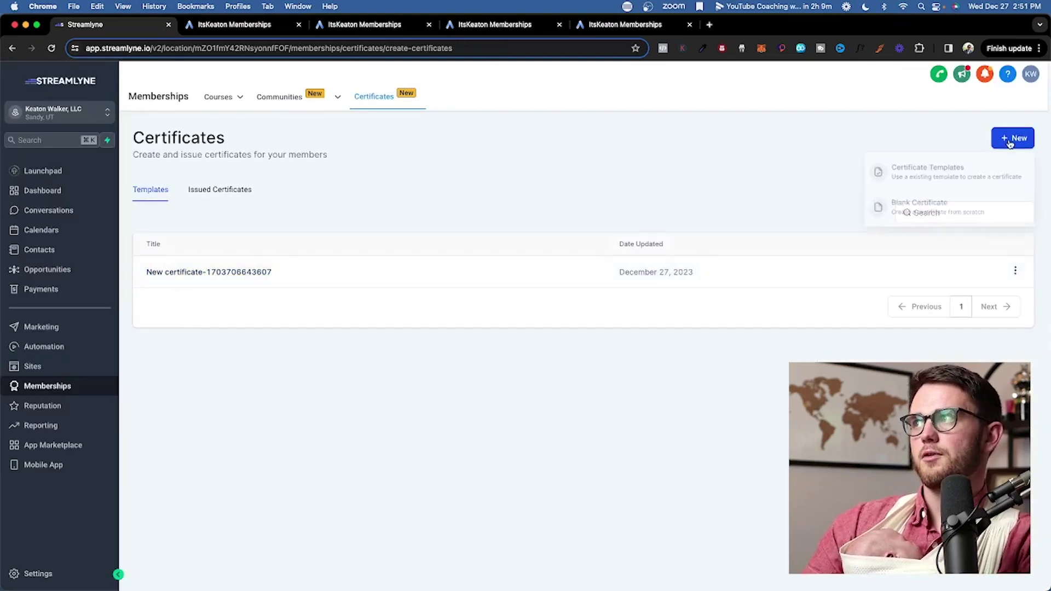
click(953, 215)
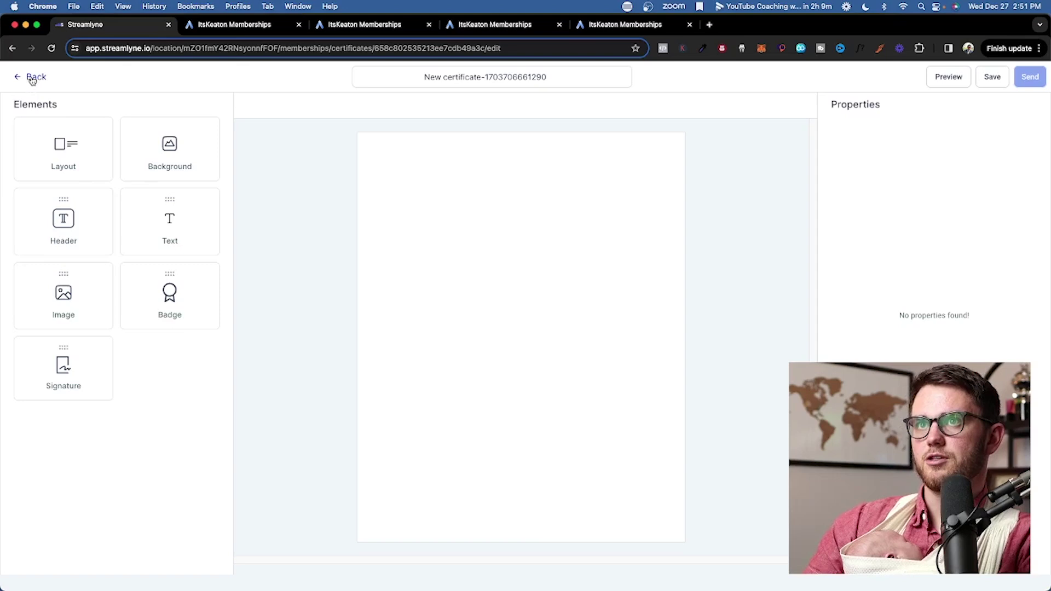
click(32, 78)
scroll(535, 454, down, 1)
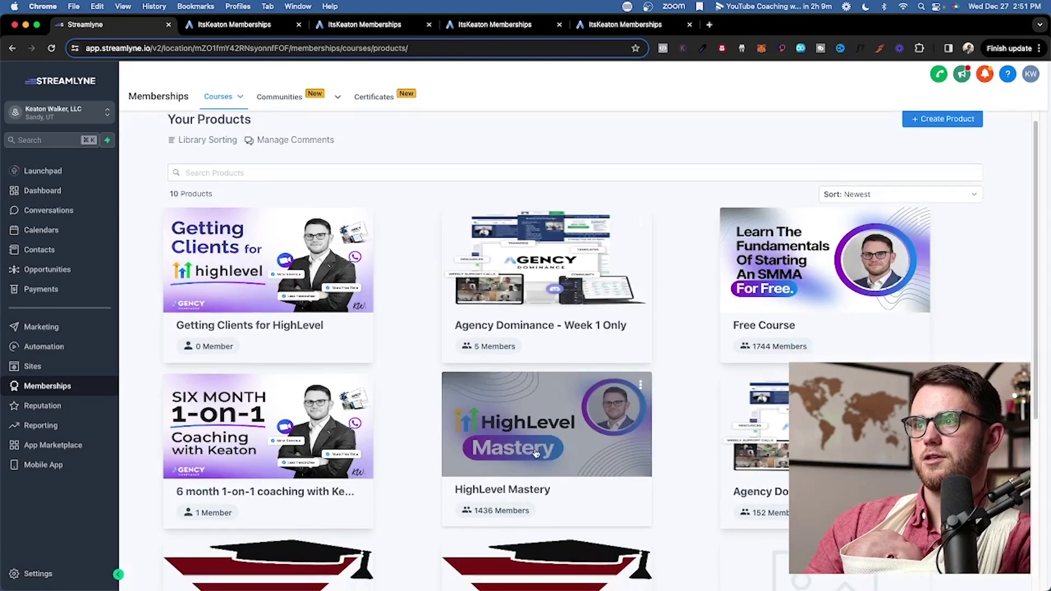
click(535, 454)
click(444, 179)
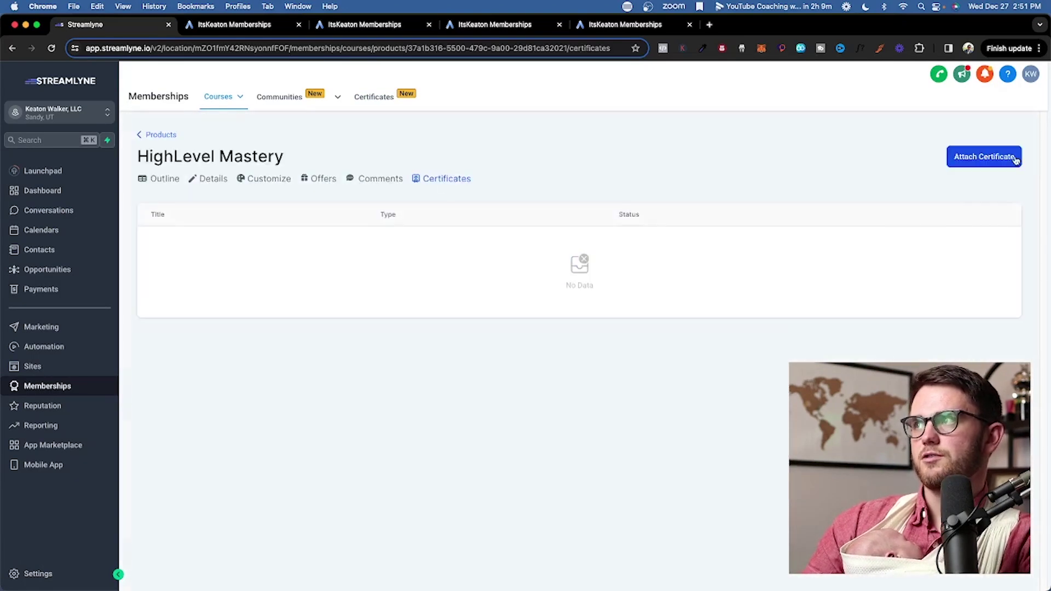
click(984, 157)
click(444, 319)
click(446, 359)
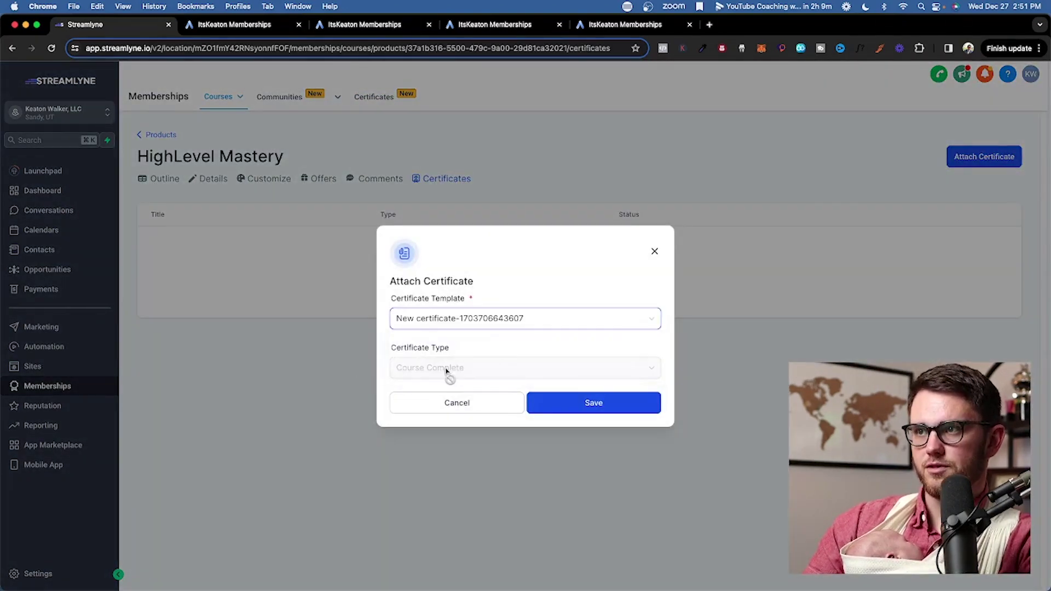
click(462, 406)
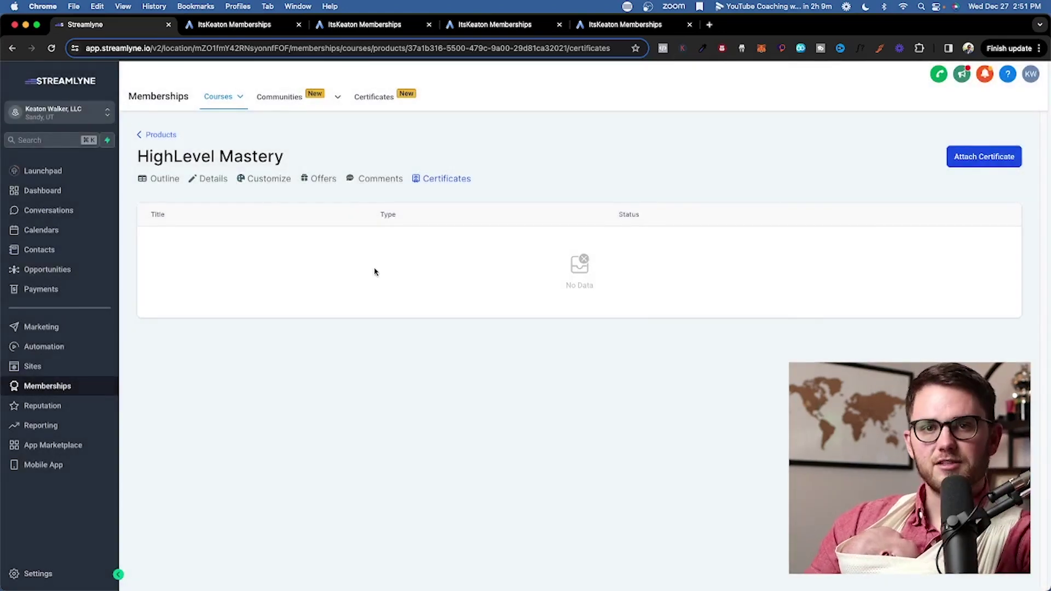
click(234, 110)
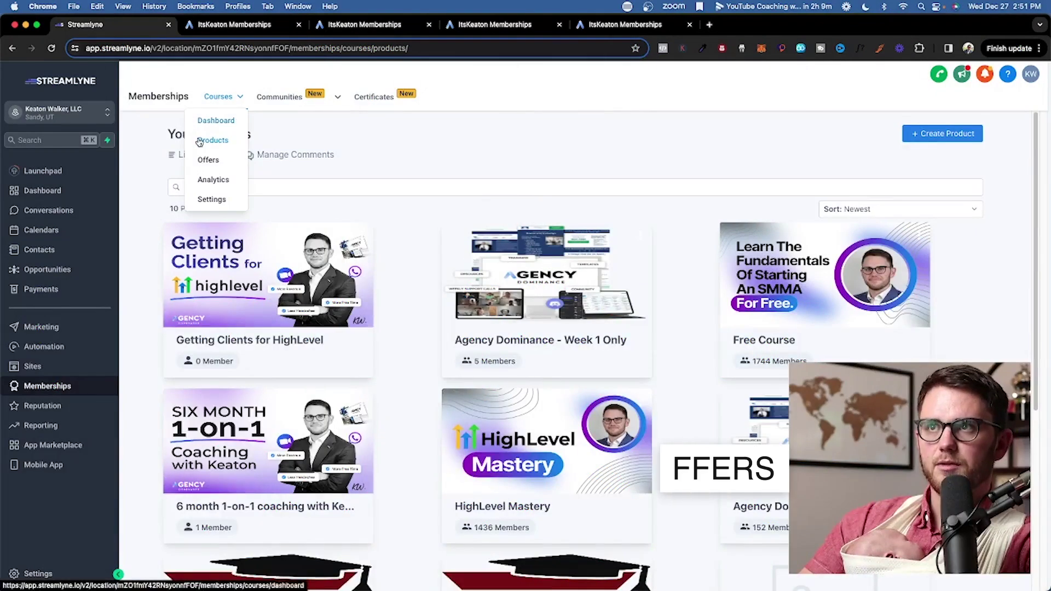
click(211, 157)
Create the Free offer 'HighLevel Mastery Test' containing the HighLevel Mastery course
scroll(262, 333, down, 4)
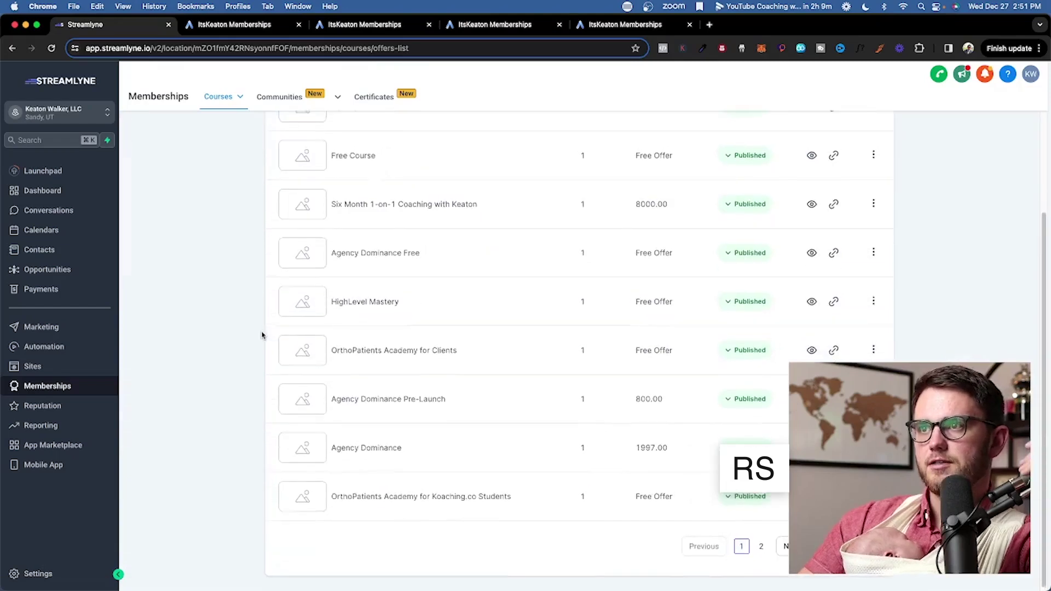
scroll(242, 419, up, 4)
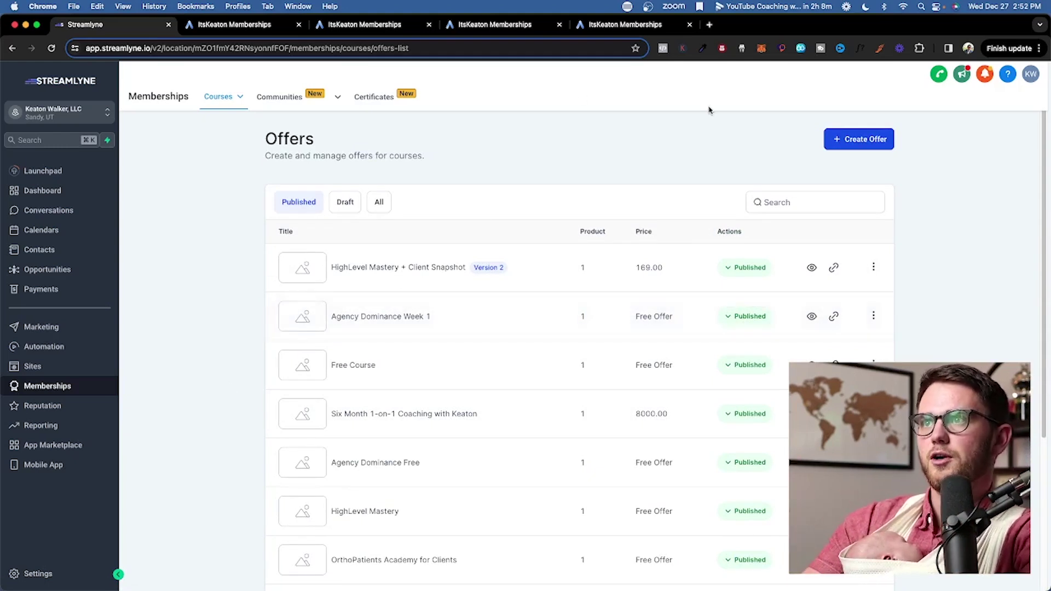
click(837, 147)
click(383, 215)
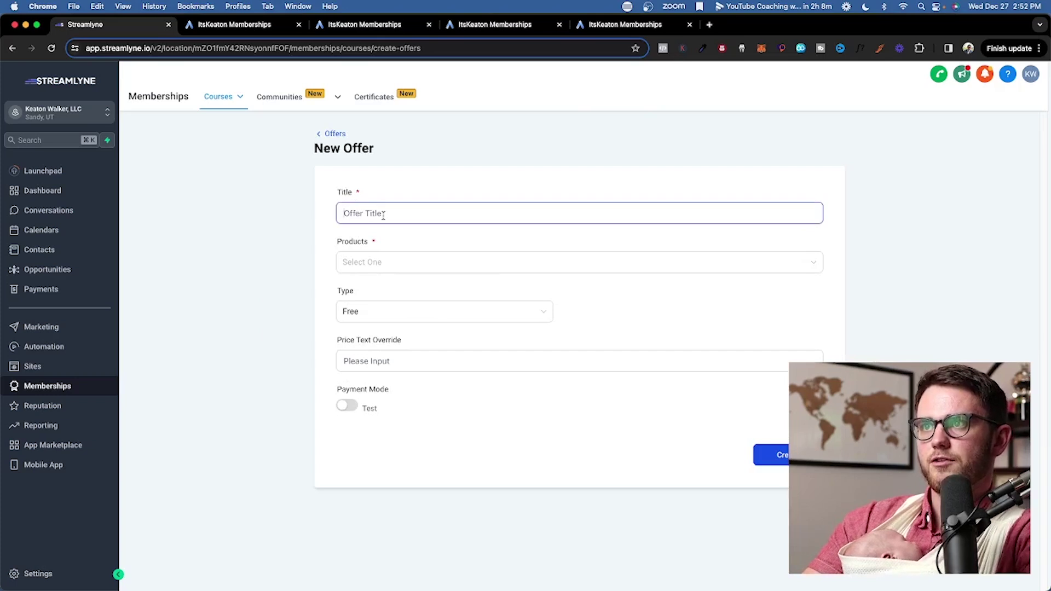
text(HighLevel Mastery Test)
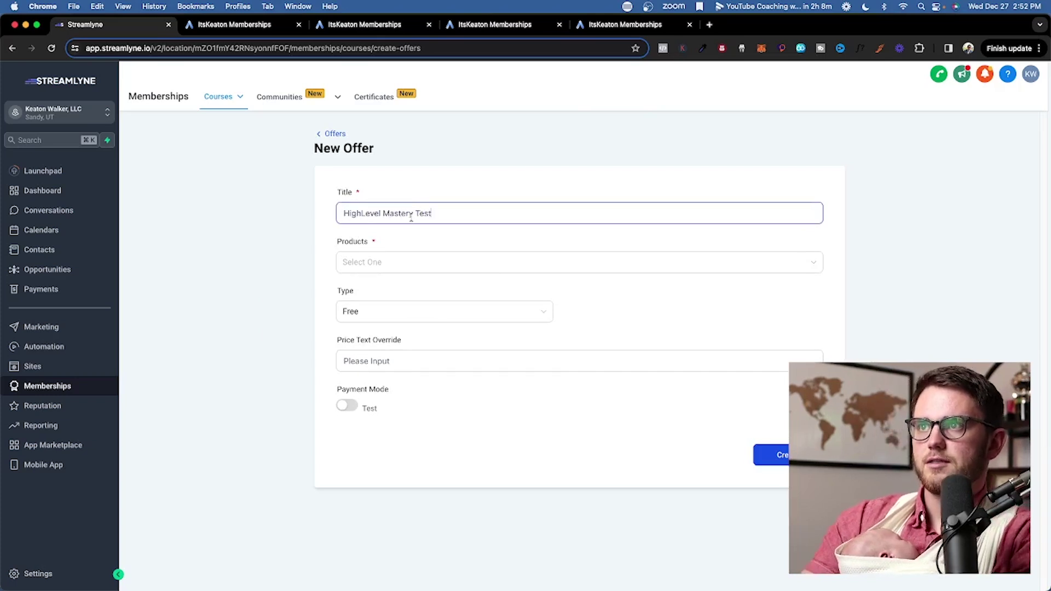
click(409, 262)
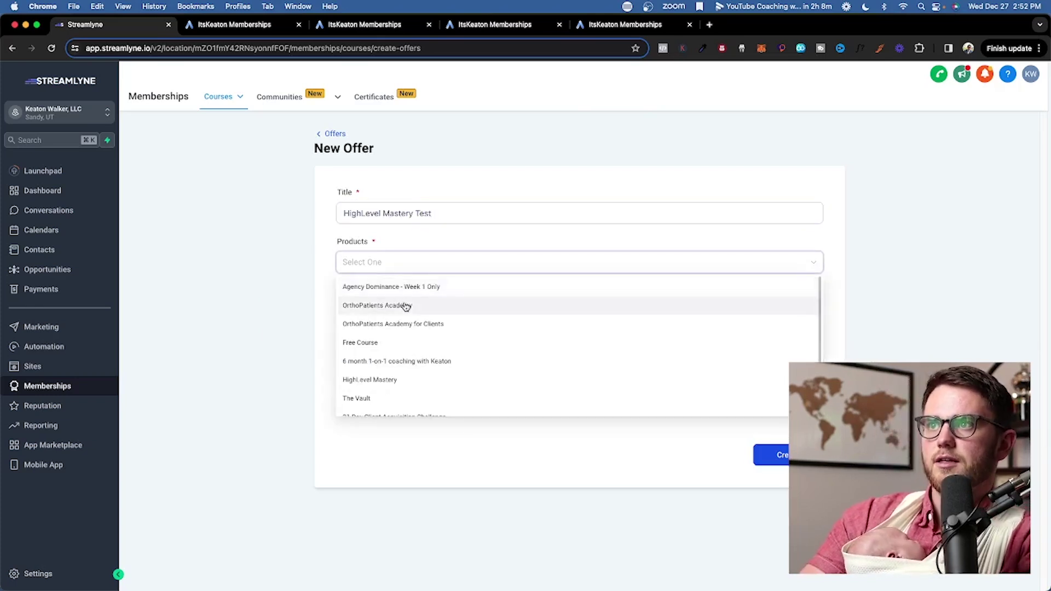
click(400, 381)
click(417, 484)
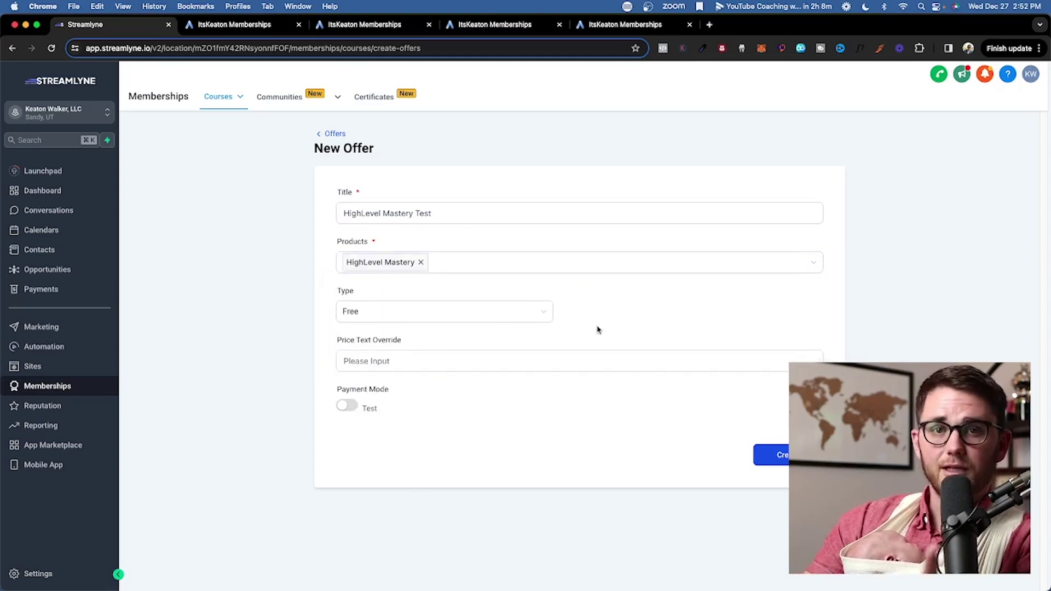
click(488, 311)
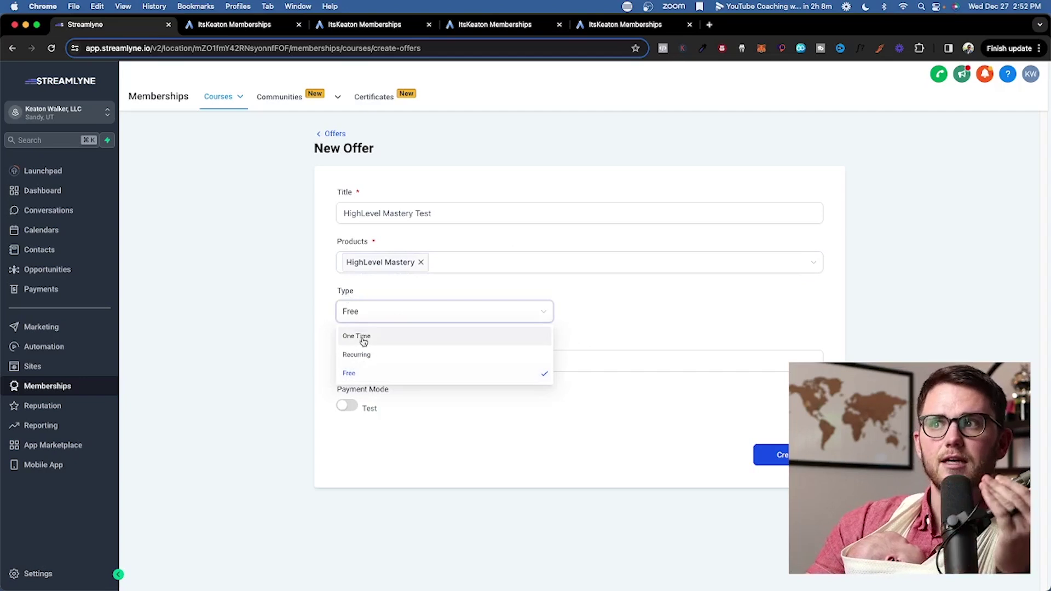
click(439, 370)
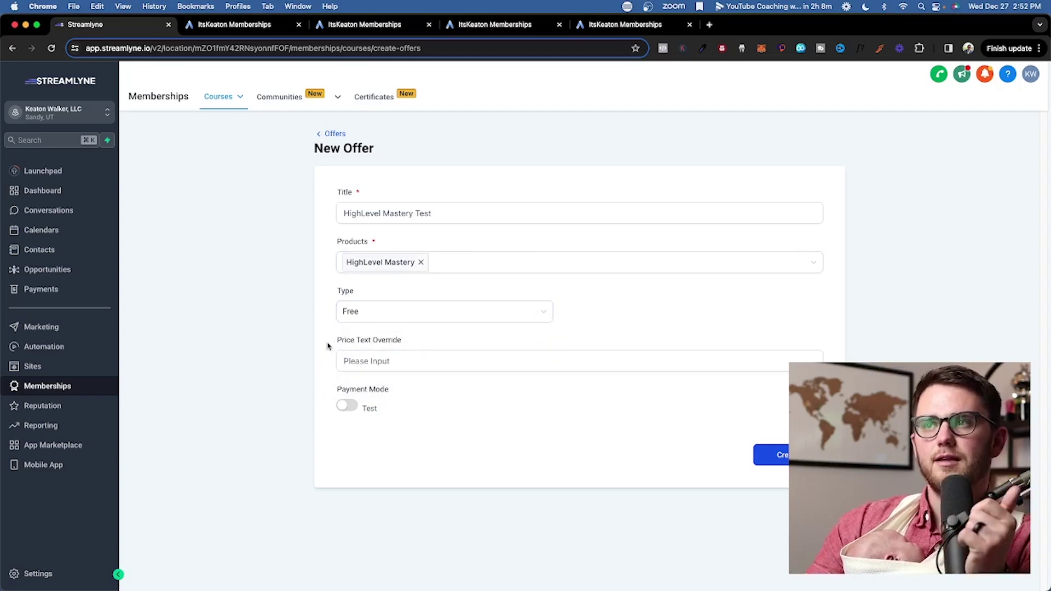
drag(328, 346, 456, 343)
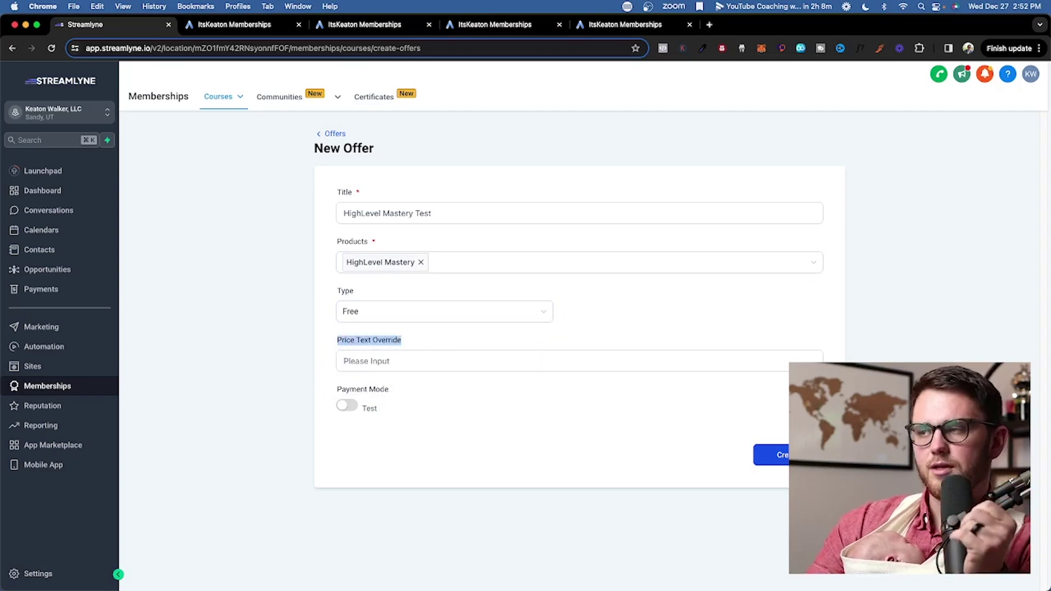
click(772, 455)
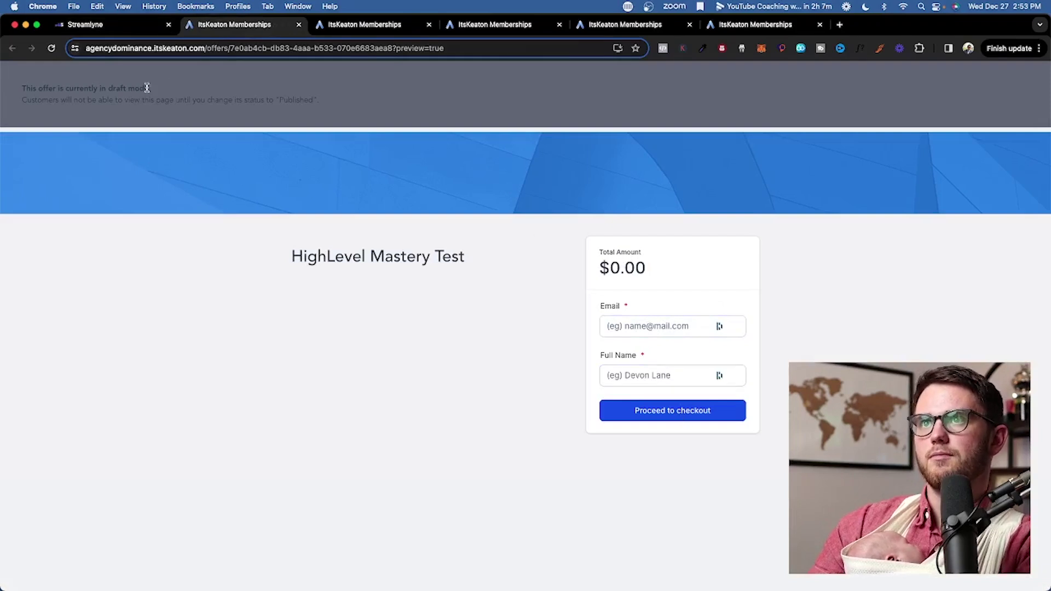
Open the offer's upsell settings, pick the in-app upsell type, then cancel without adding one
click(120, 25)
click(217, 169)
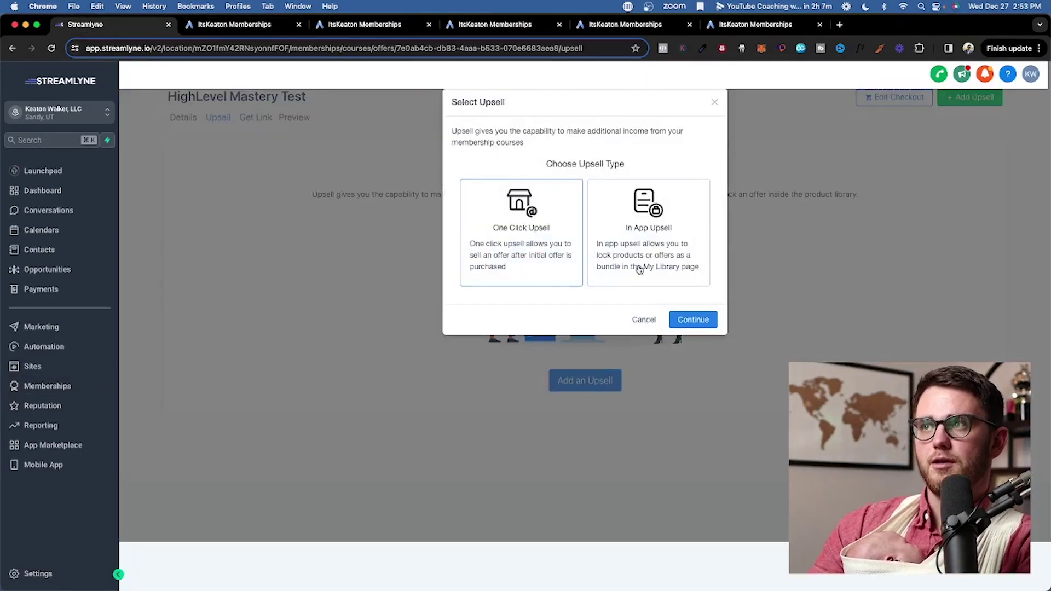
click(655, 226)
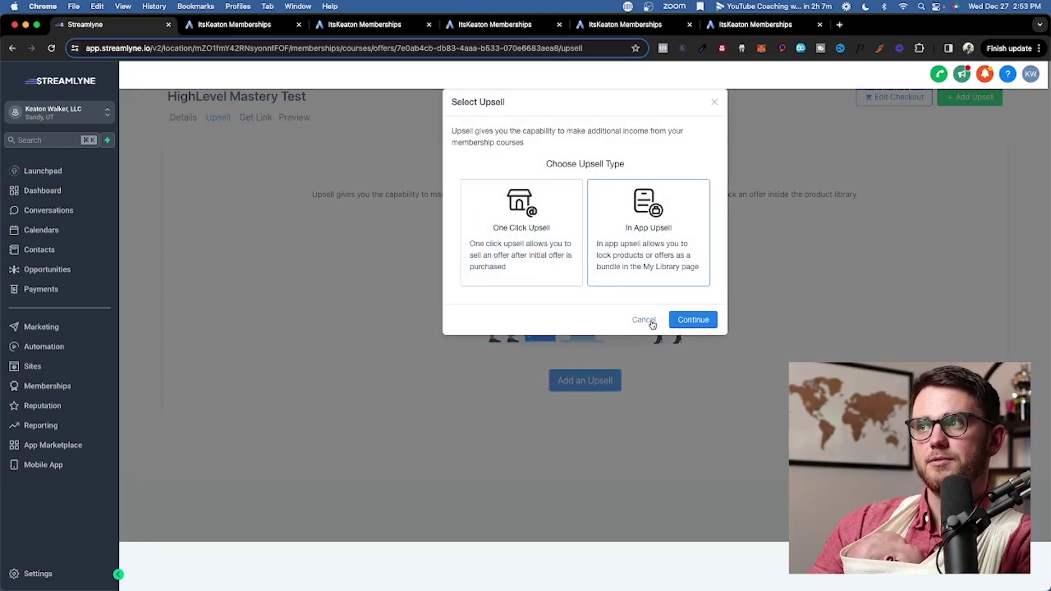
click(644, 321)
Save a one-time 50 USD price in the offer's details and open its checkout editor
click(189, 122)
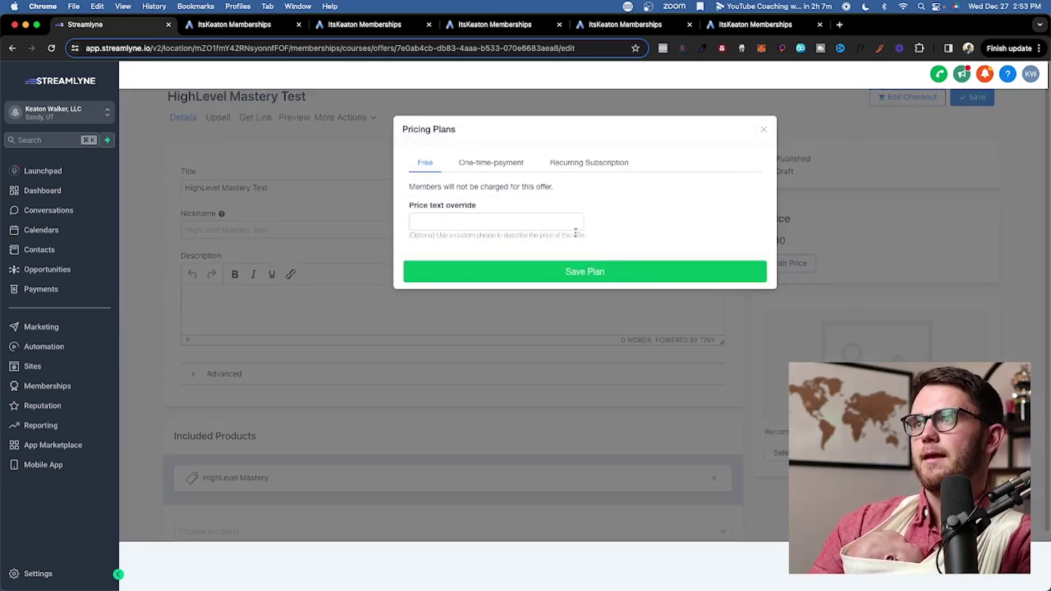
click(529, 225)
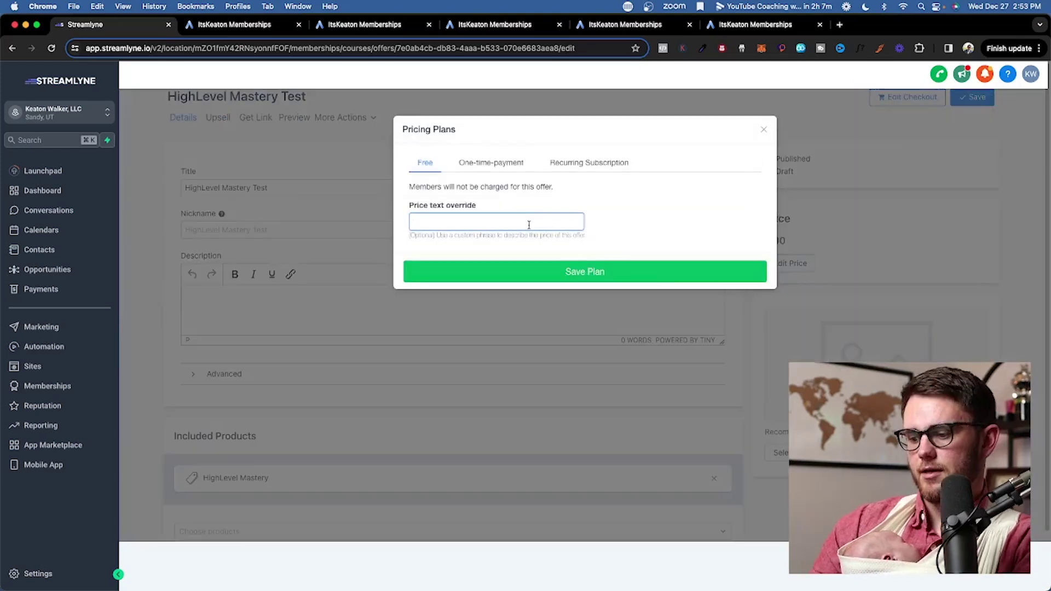
text(50)
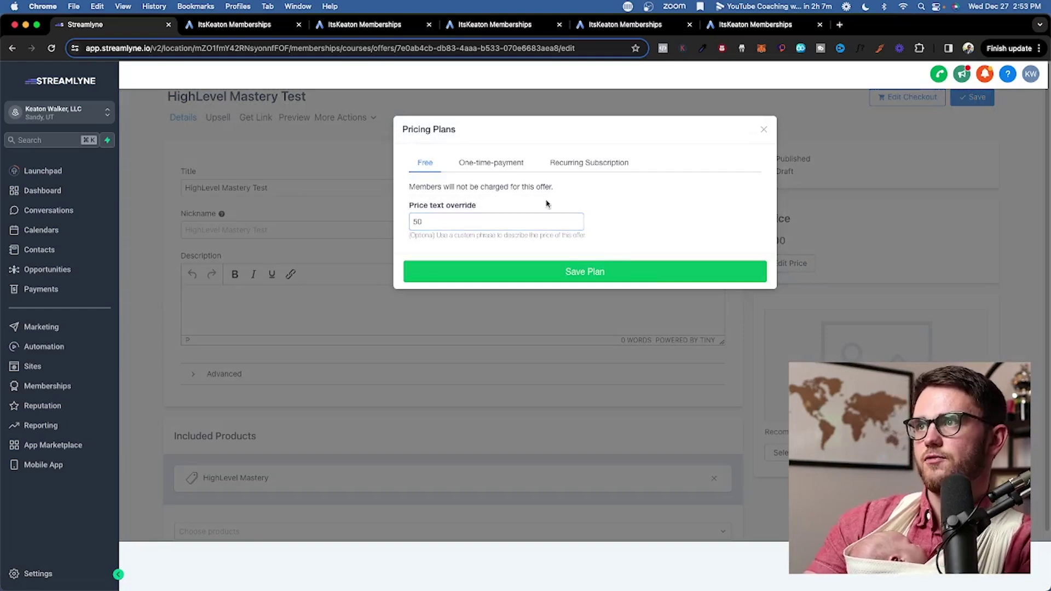
click(505, 164)
click(505, 215)
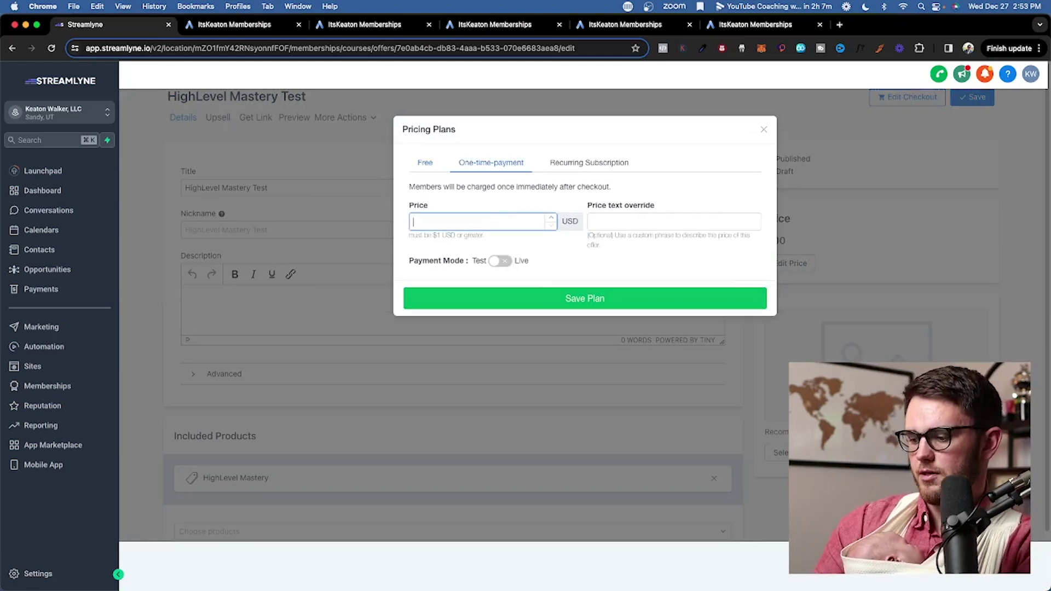
text(50)
key(Return)
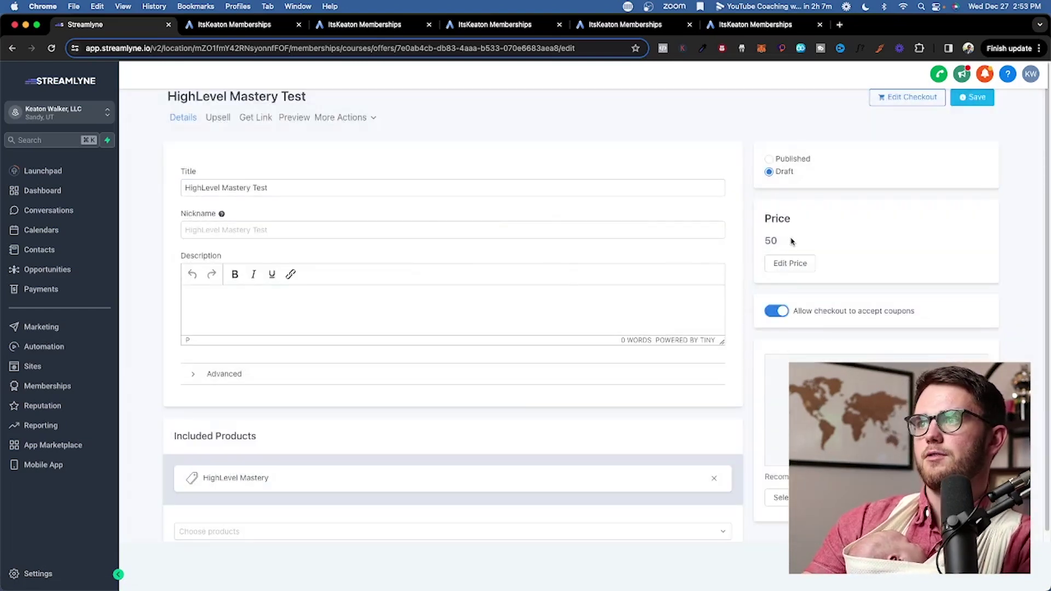
click(905, 101)
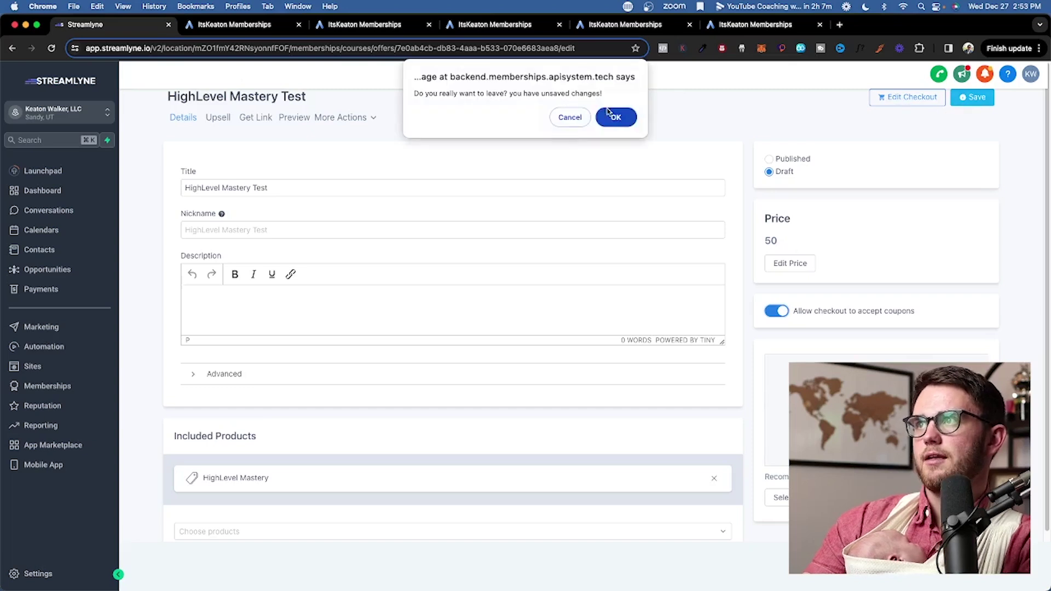
key(Return)
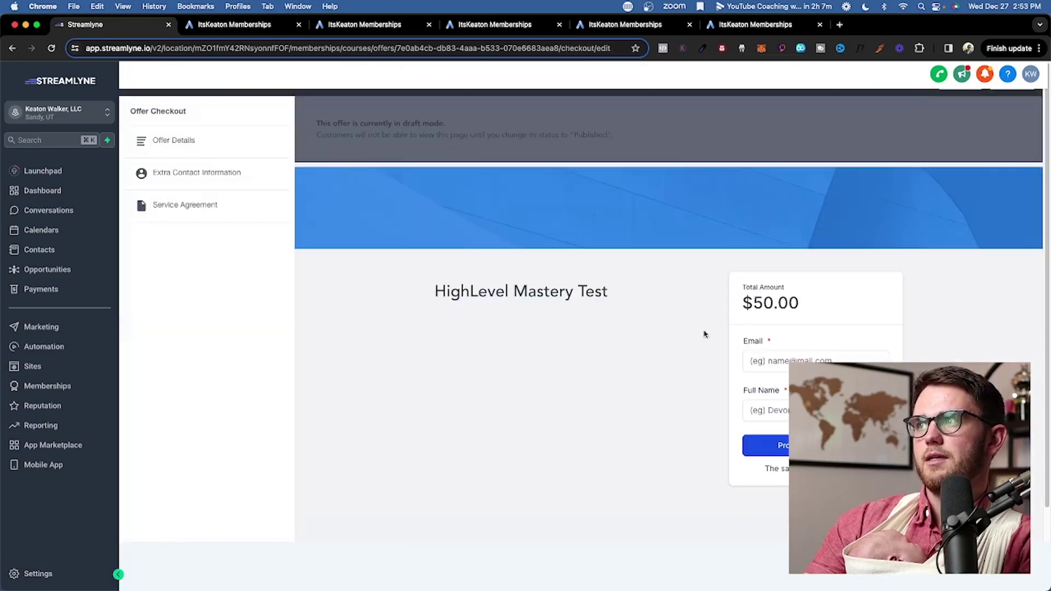
click(210, 173)
click(147, 111)
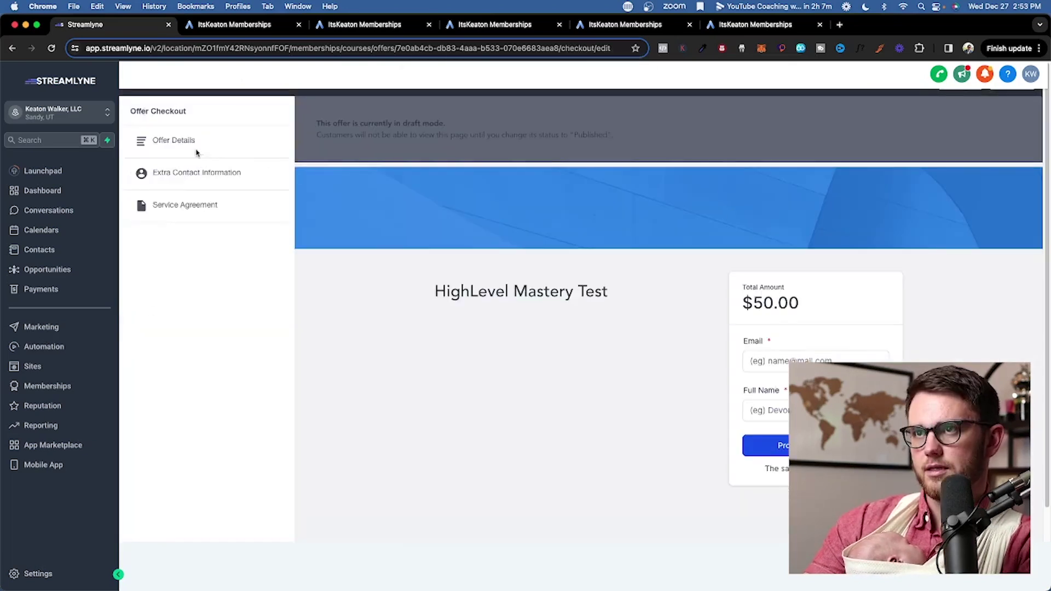
click(177, 149)
scroll(279, 353, down, 5)
scroll(268, 328, up, 5)
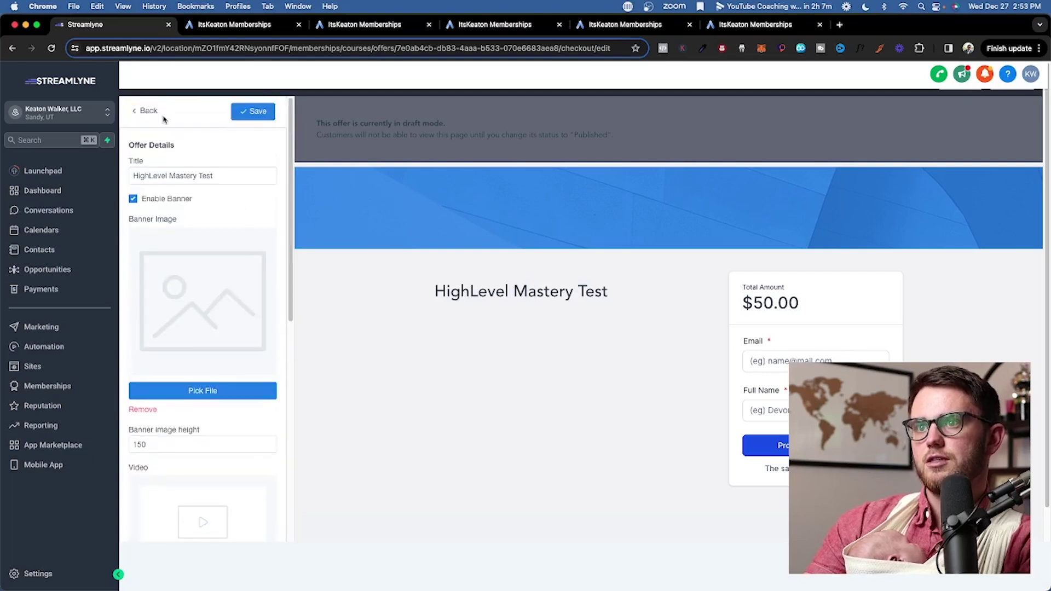
click(138, 117)
scroll(489, 298, down, 2)
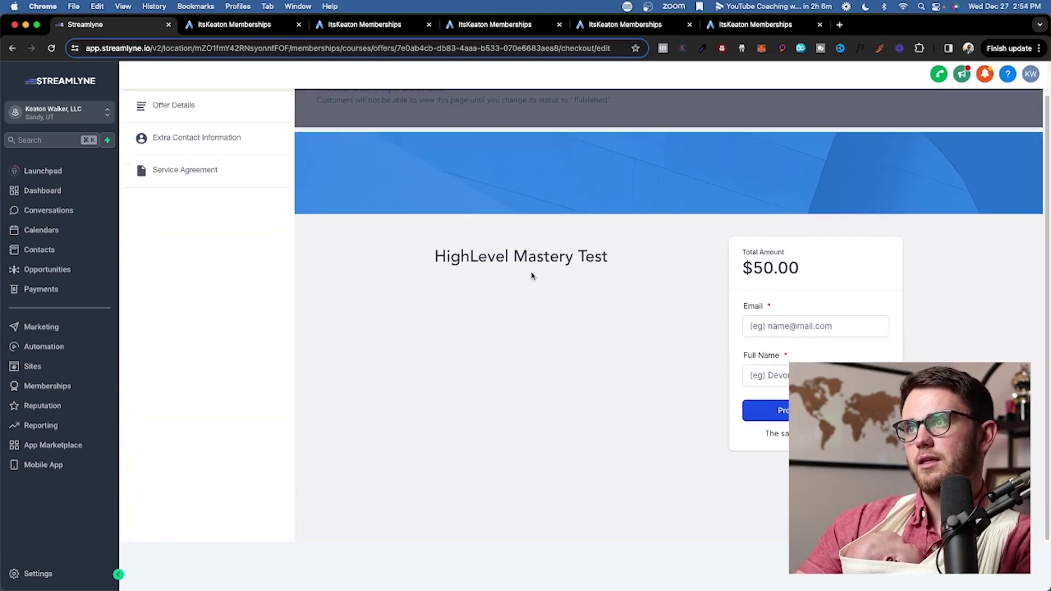
scroll(246, 399, up, 2)
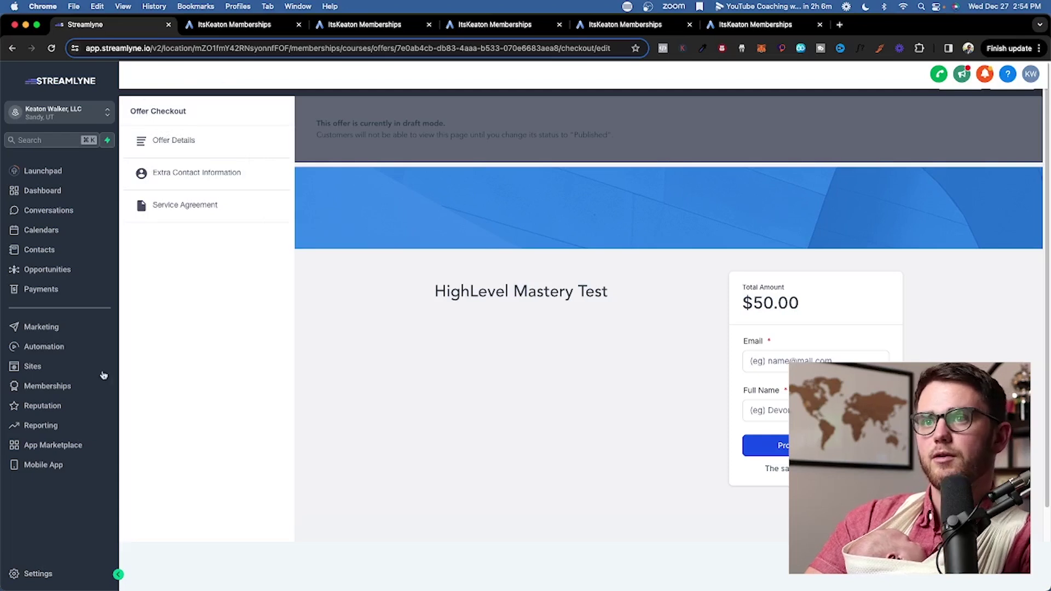
click(52, 387)
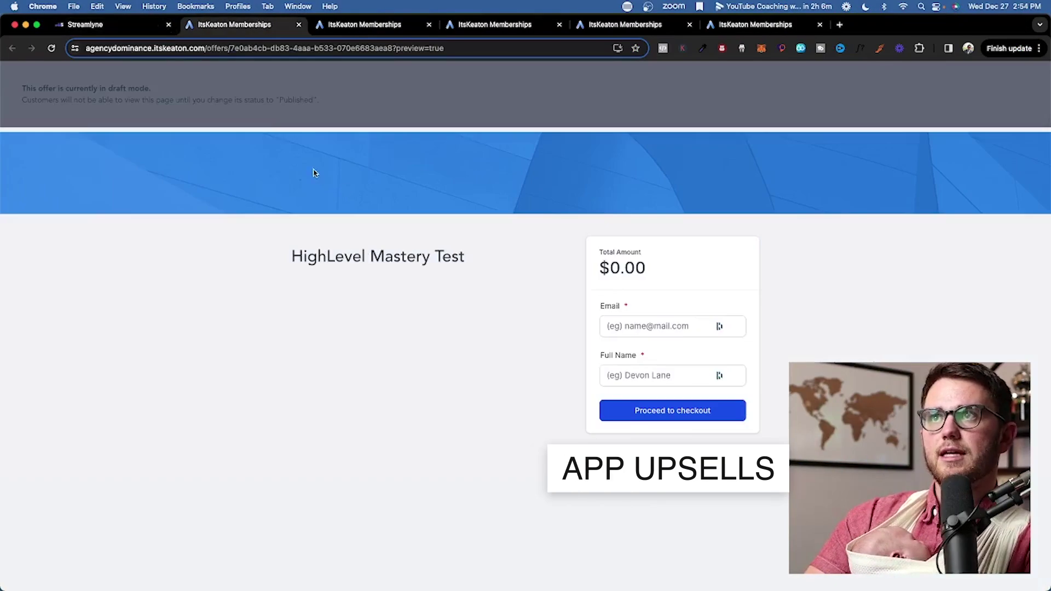
In the member portal preview, load the agency dominance course library
click(364, 24)
click(500, 27)
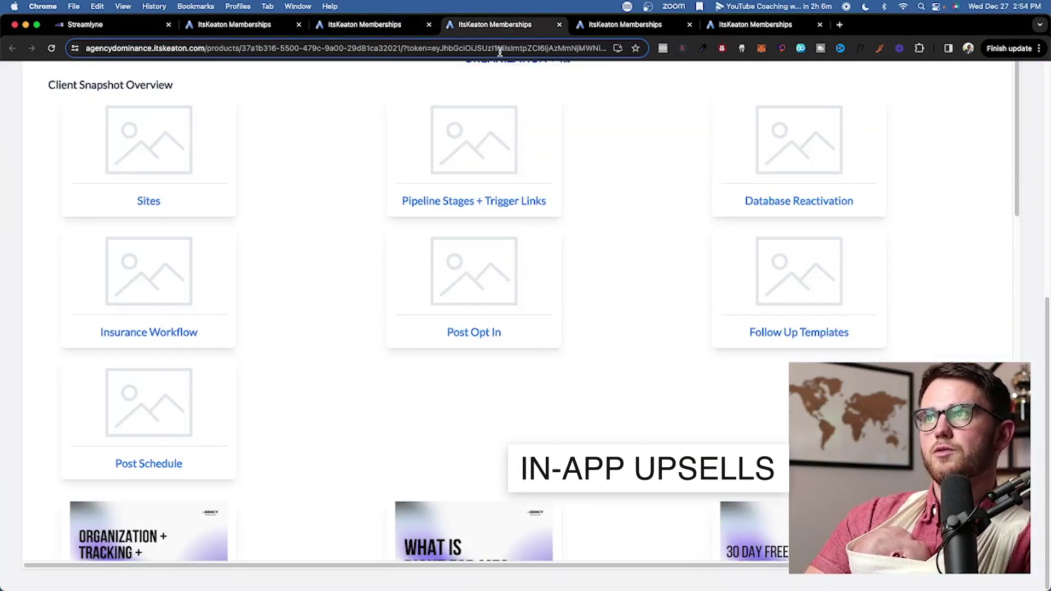
click(498, 50)
text(agency)
key(Return)
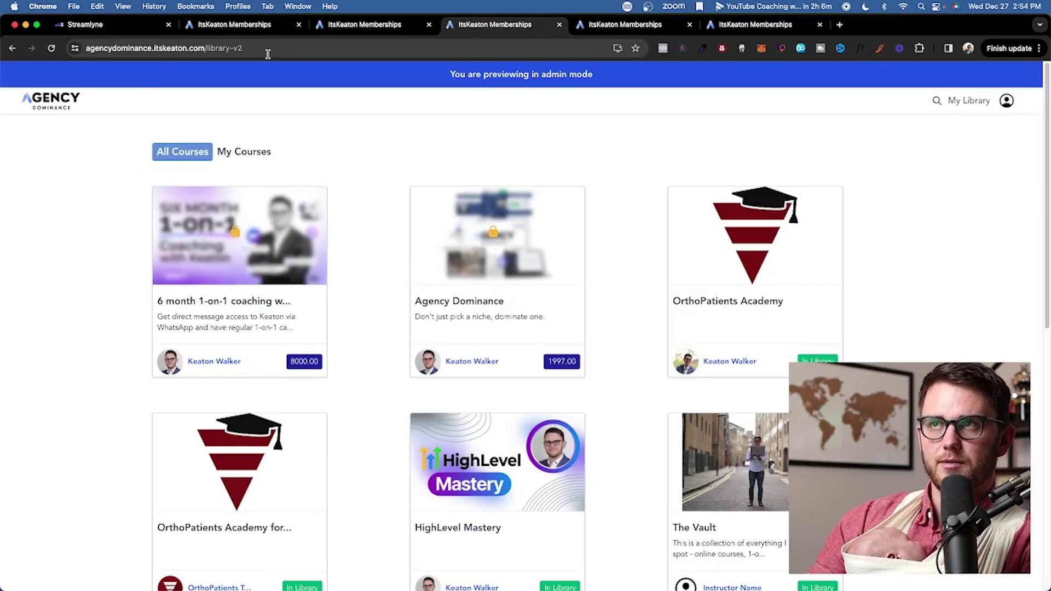
scroll(378, 446, down, 10)
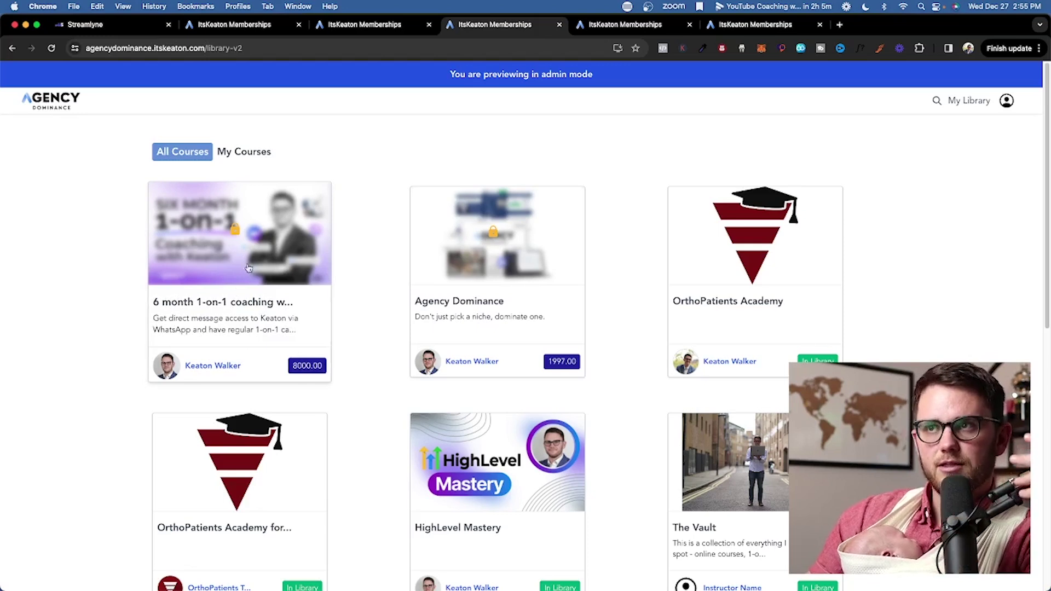
Open the coaching course's upsell page in a new tab, then return to the Streamlyne admin
right_click(301, 305)
click(300, 304)
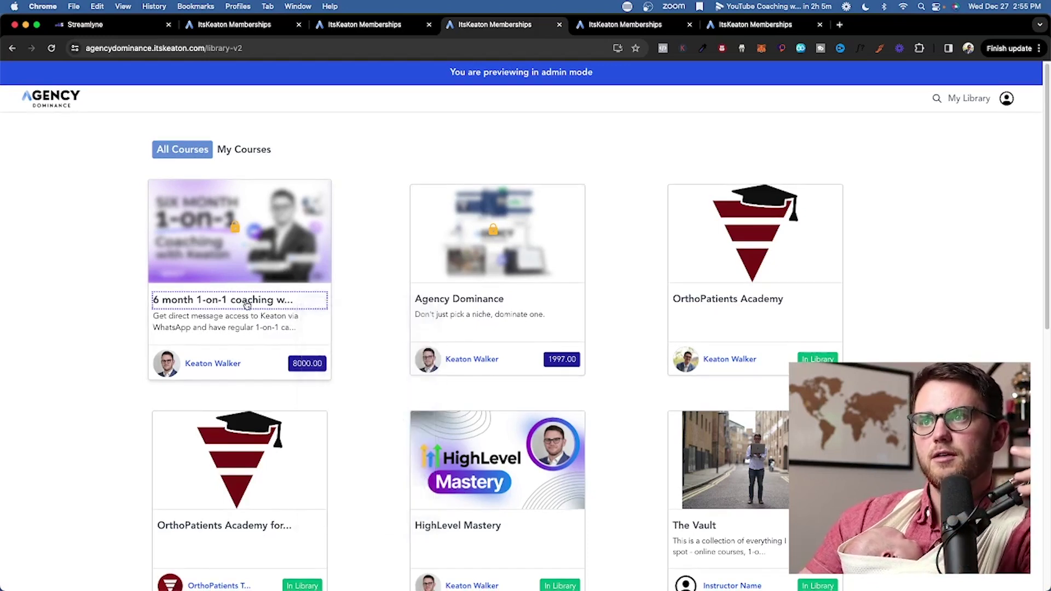
scroll(320, 359, up, 5)
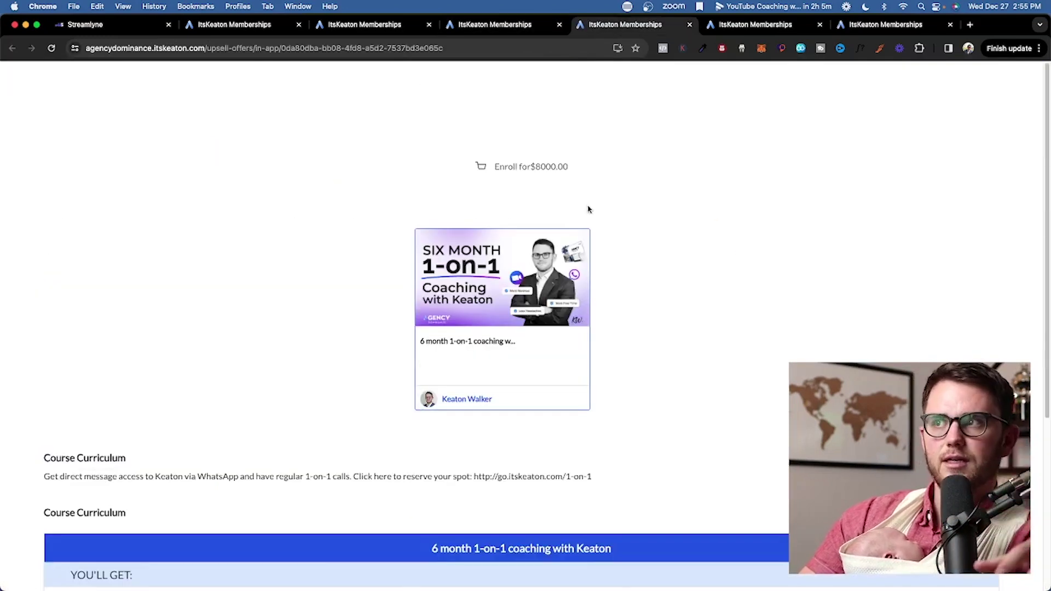
click(493, 24)
key(super+1)
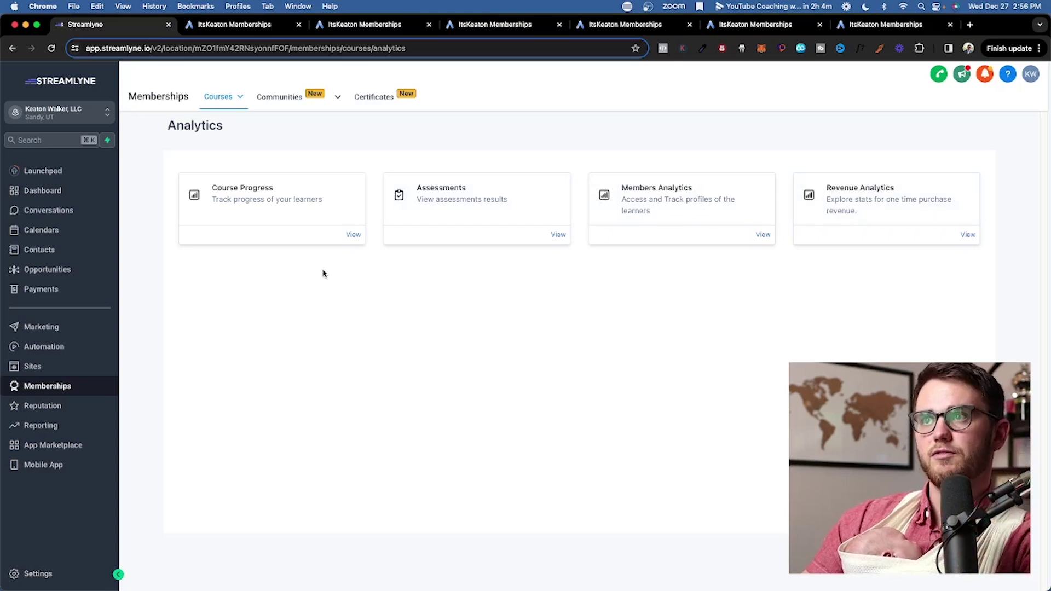
Review Course Progress analytics and the learner progress for HighLevel Mastery
click(353, 235)
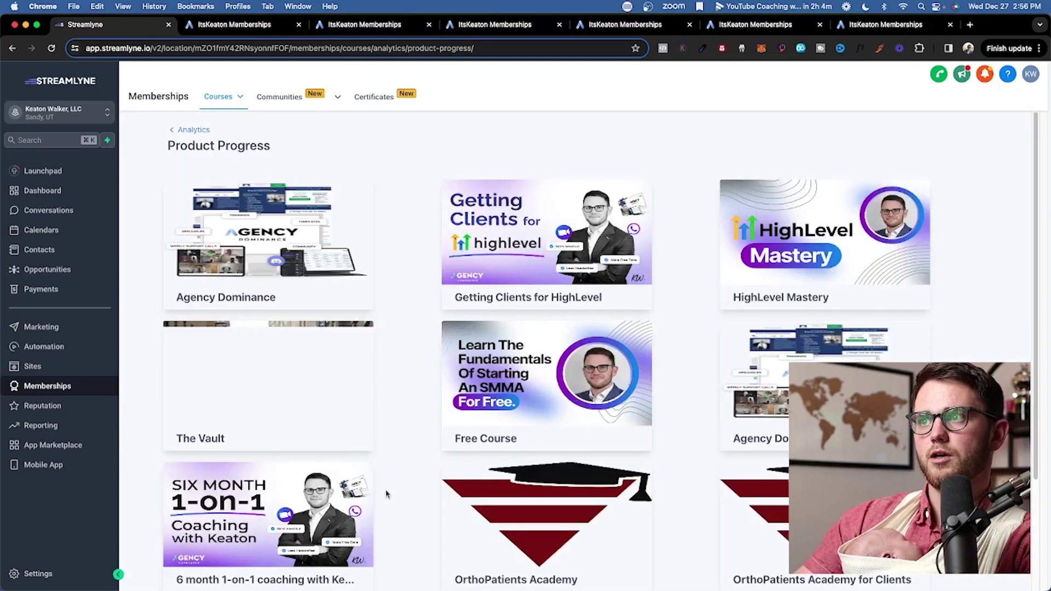
scroll(386, 496, down, 3)
scroll(425, 469, up, 3)
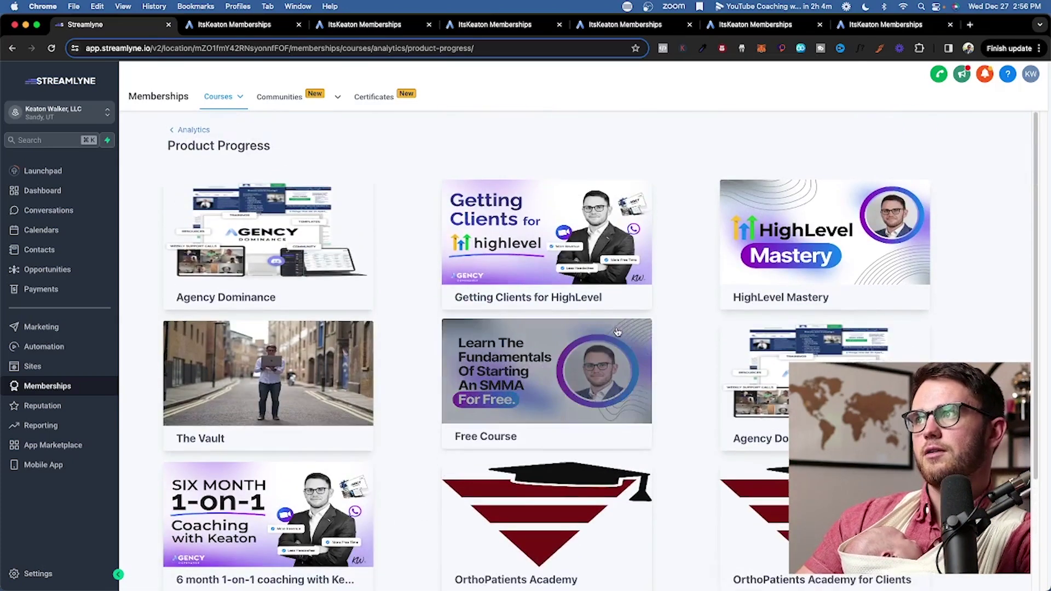
click(725, 260)
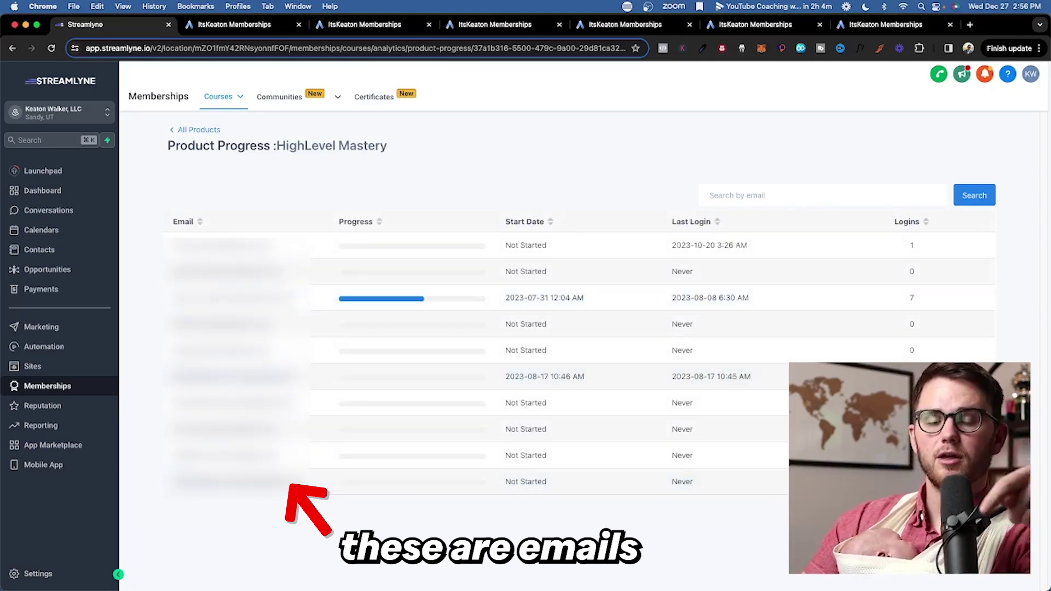
Check the Members Analytics table and one member's course progress
click(213, 132)
click(754, 237)
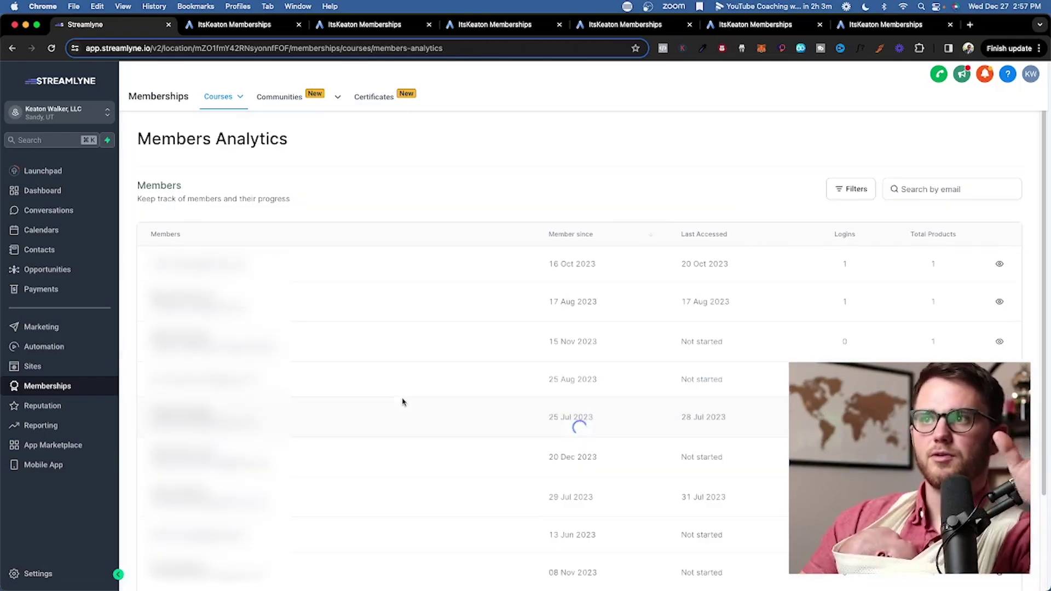
scroll(402, 402, down, 4)
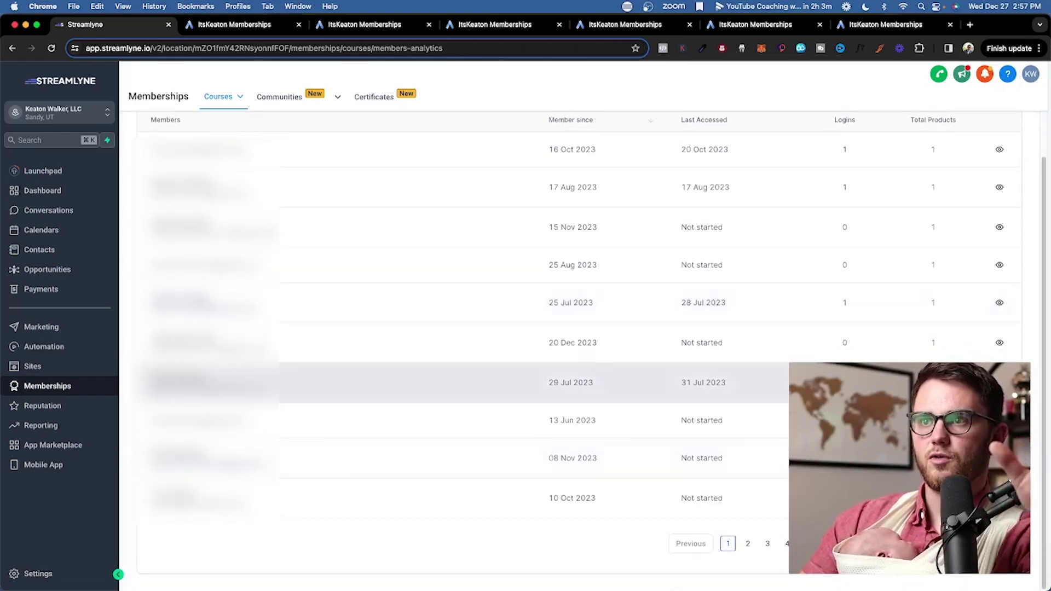
scroll(305, 258, up, 3)
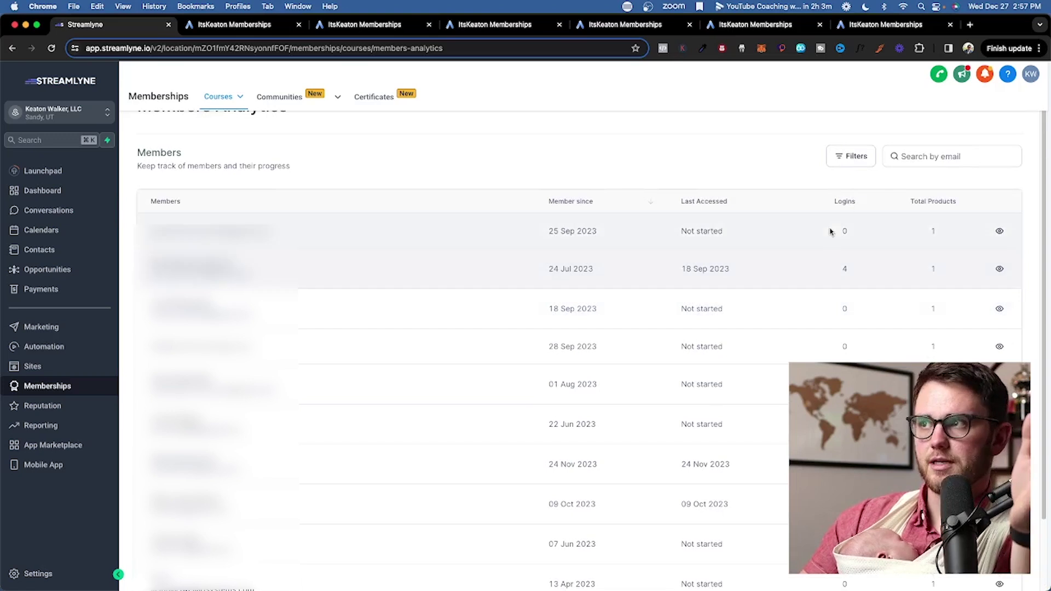
click(999, 269)
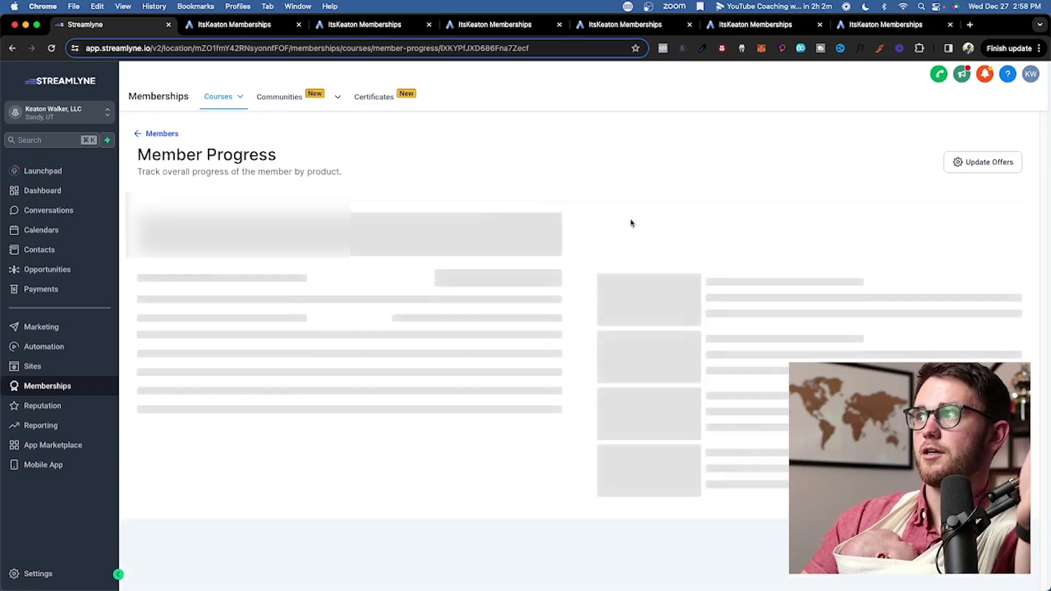
scroll(733, 438, down, 2)
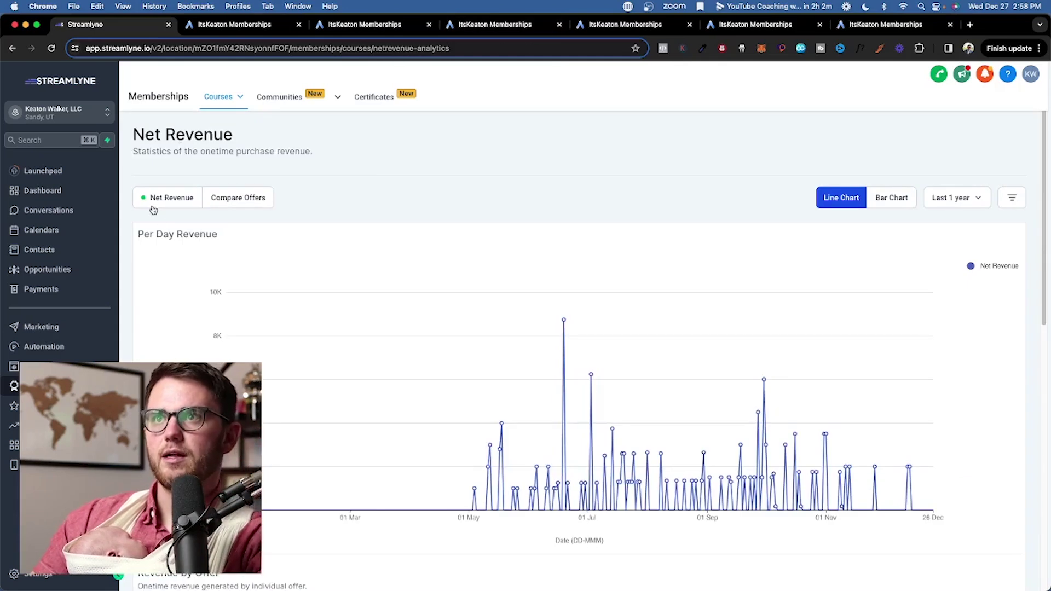
Toggle Compare Offers in Revenue Analytics, then return to total net revenue
click(230, 200)
click(159, 199)
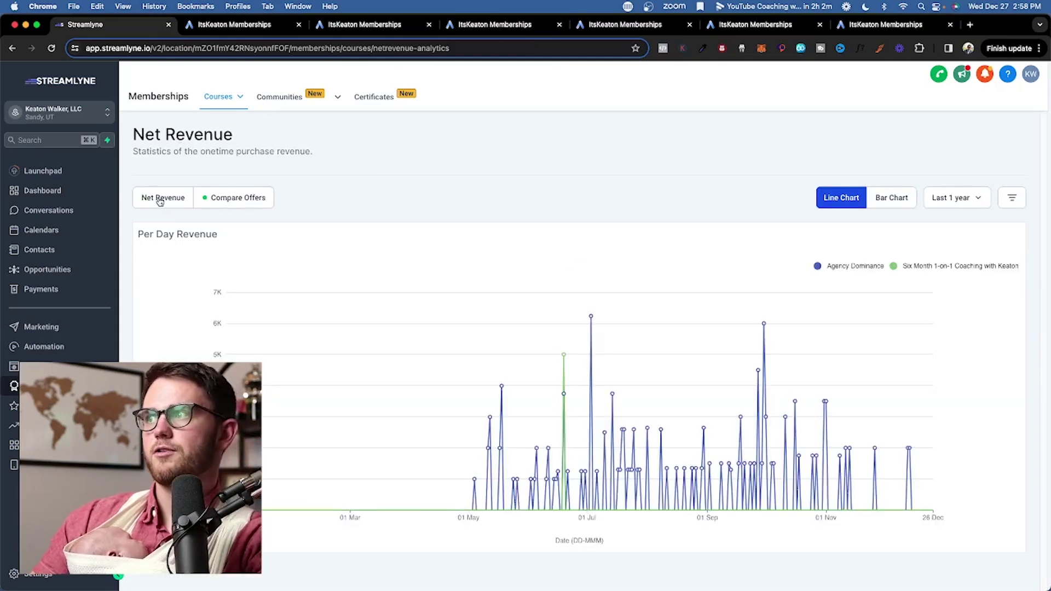
scroll(423, 277, down, 8)
scroll(438, 438, up, 8)
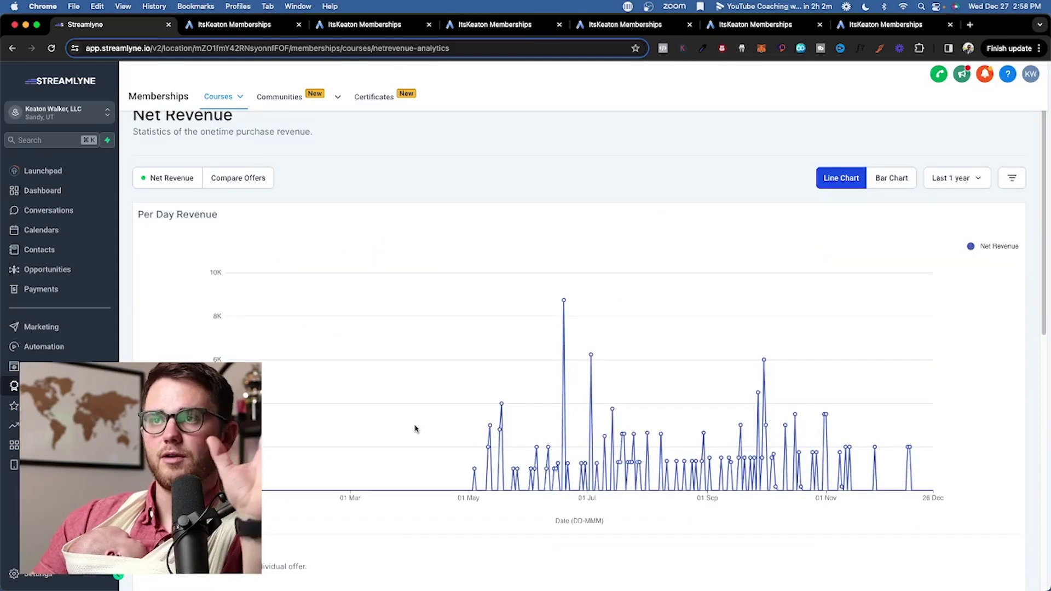
scroll(416, 426, up, 1)
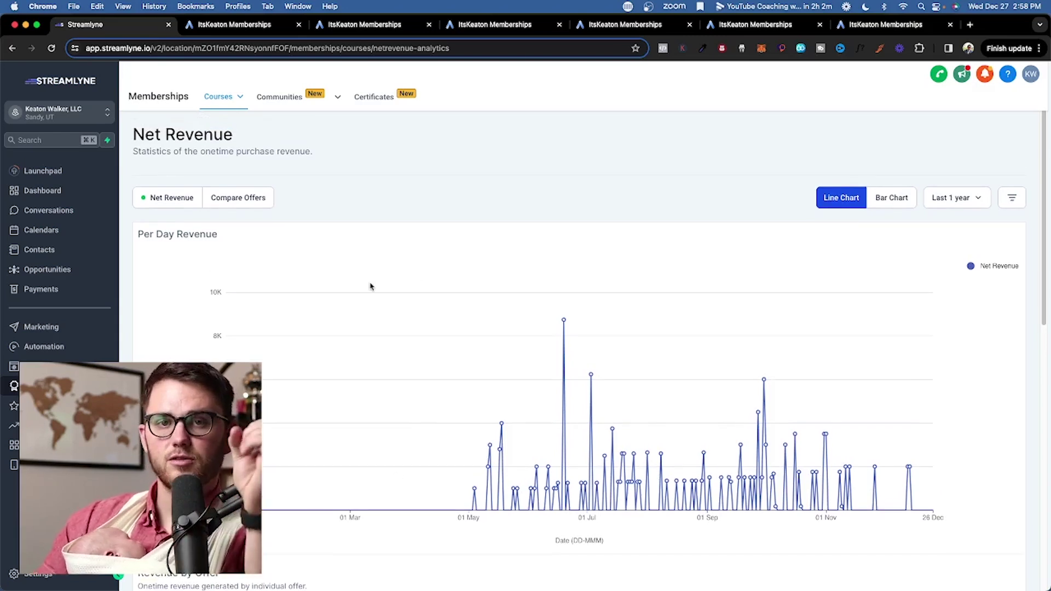
Review the connected domain in the Custom Domains settings
mouse_move(221, 97)
click(214, 201)
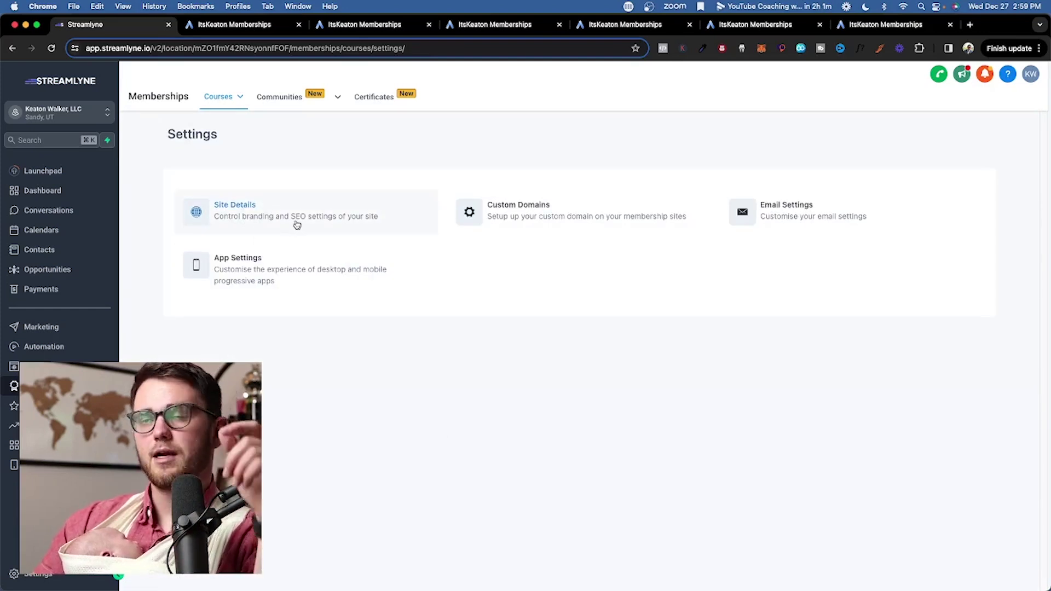
click(510, 226)
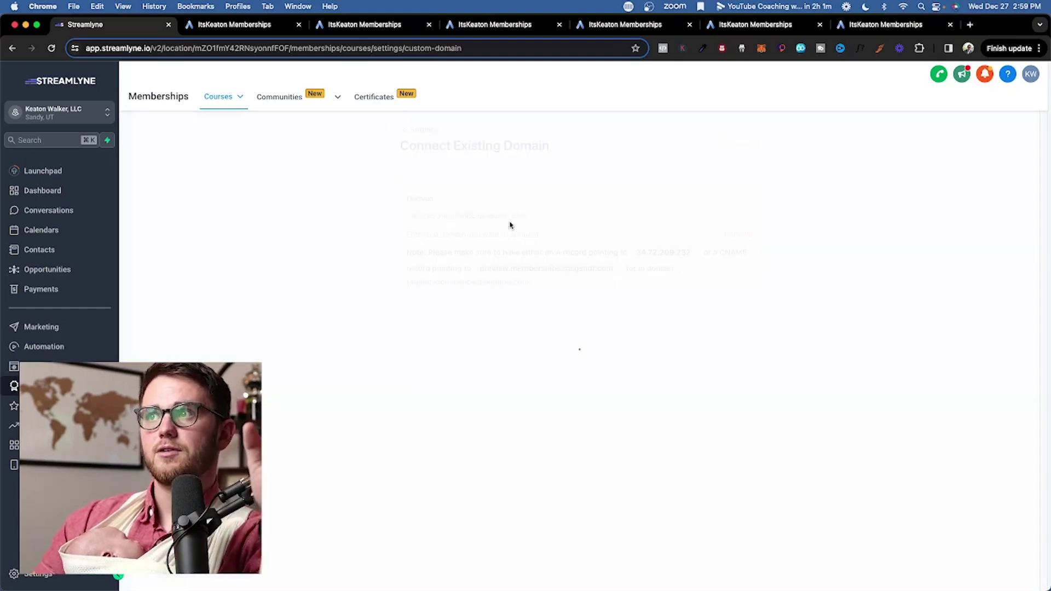
triple_click(552, 213)
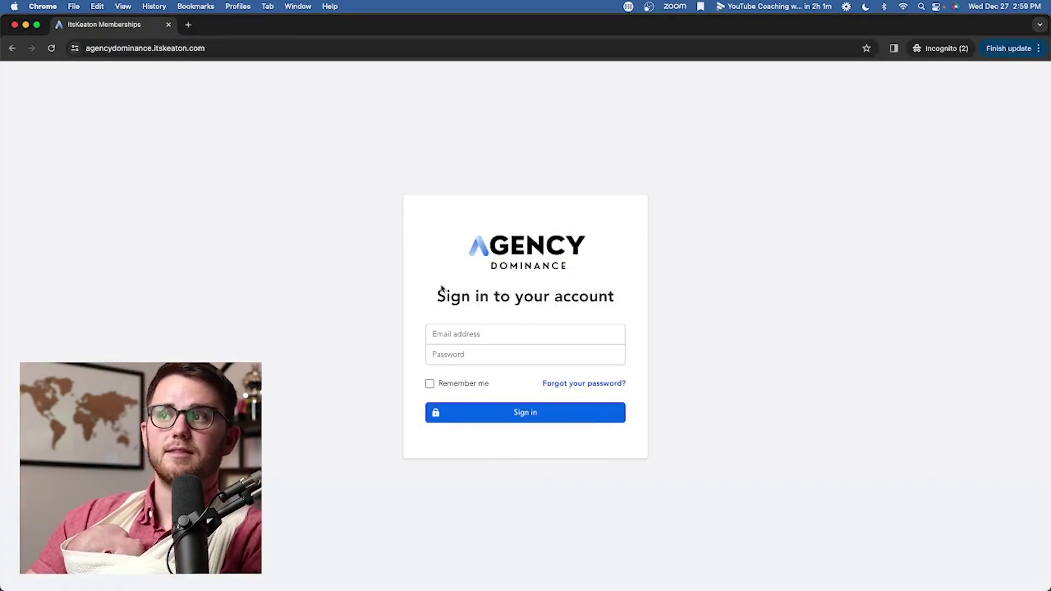
Look through the welcome email templates in Email Settings without changing them
click(15, 24)
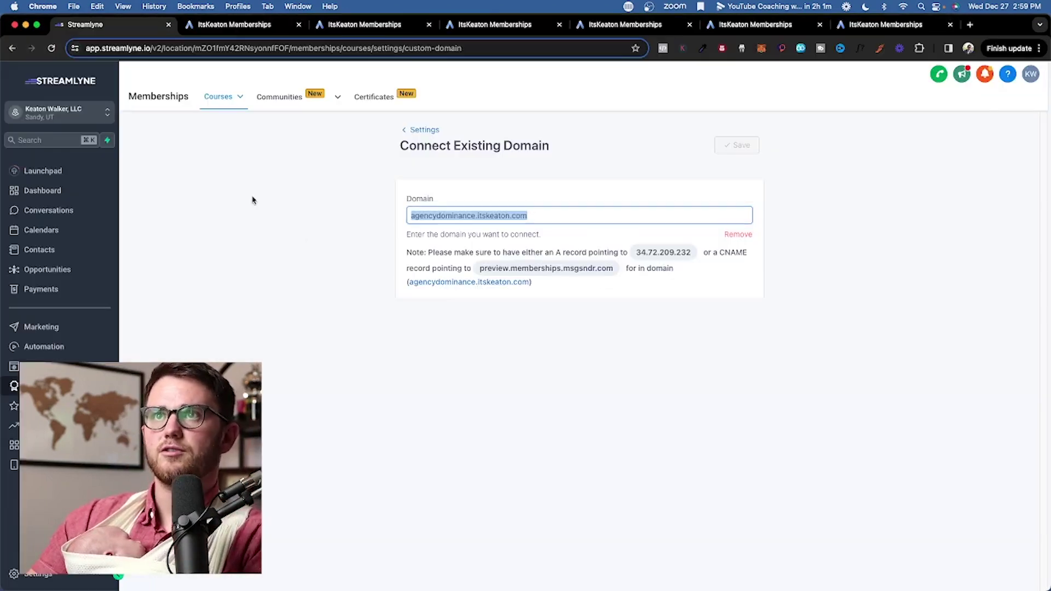
mouse_move(258, 107)
click(317, 141)
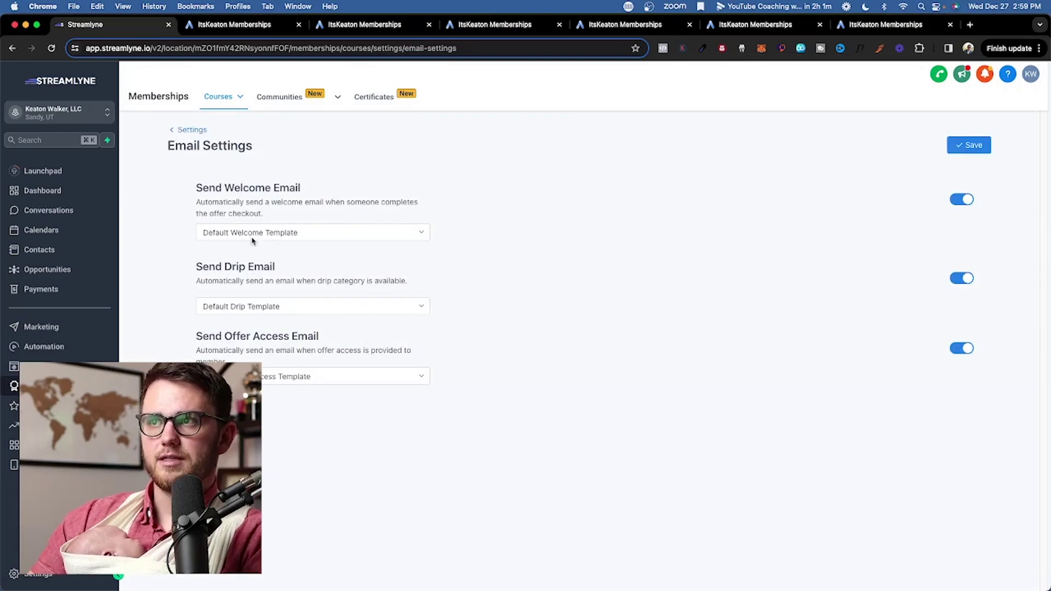
click(371, 236)
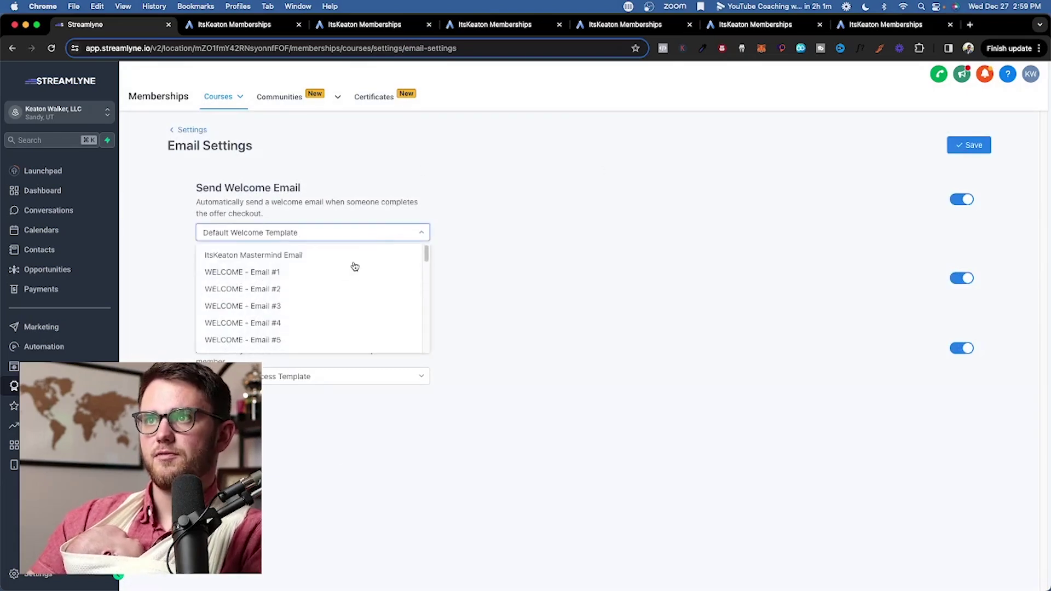
click(373, 420)
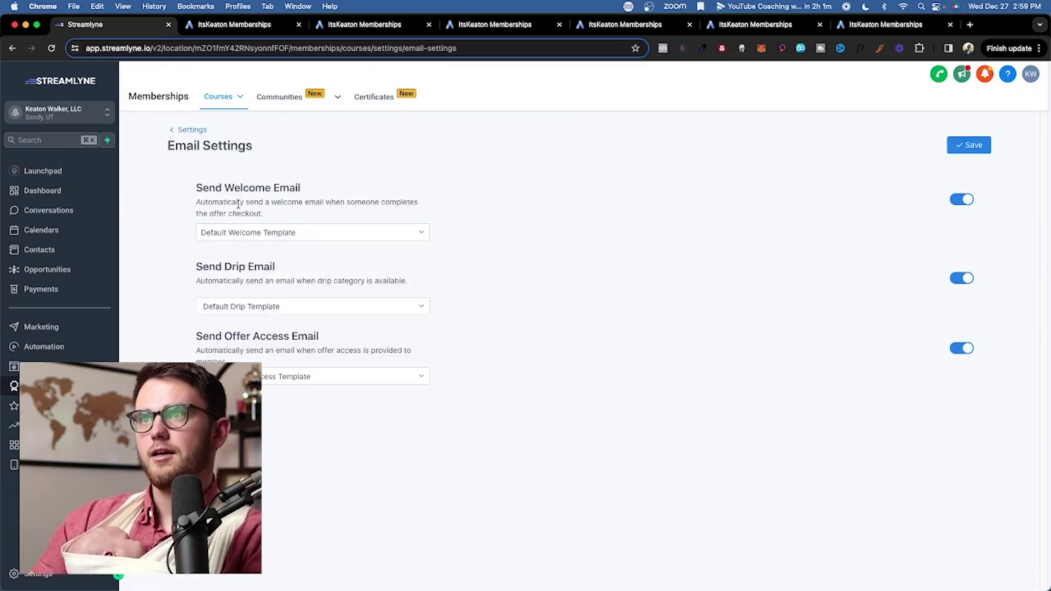
Browse the membership App Settings: name, short name, icons and colour palettes
click(195, 132)
click(279, 284)
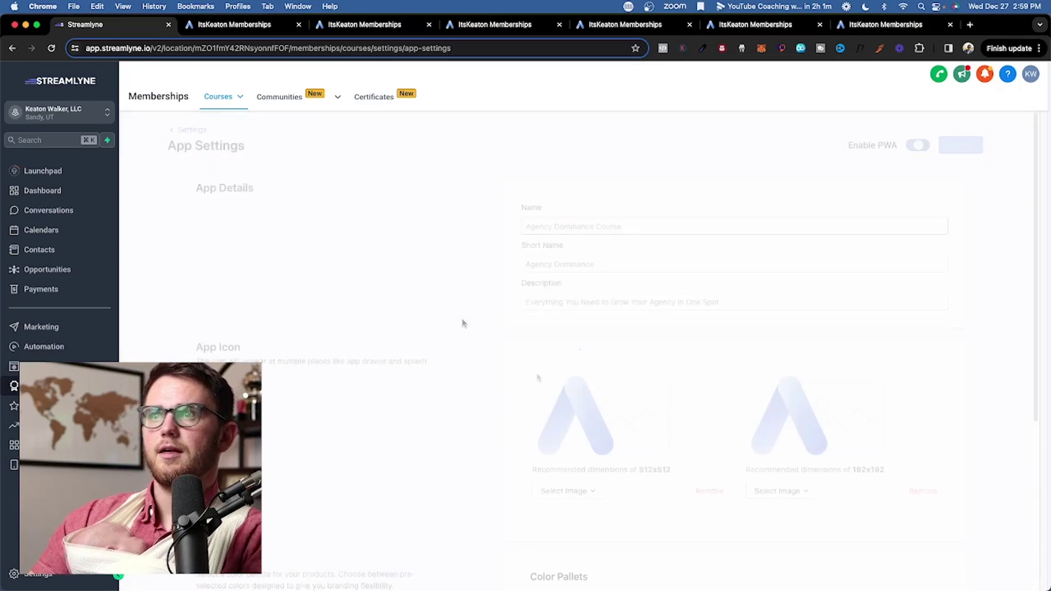
scroll(557, 356, down, 5)
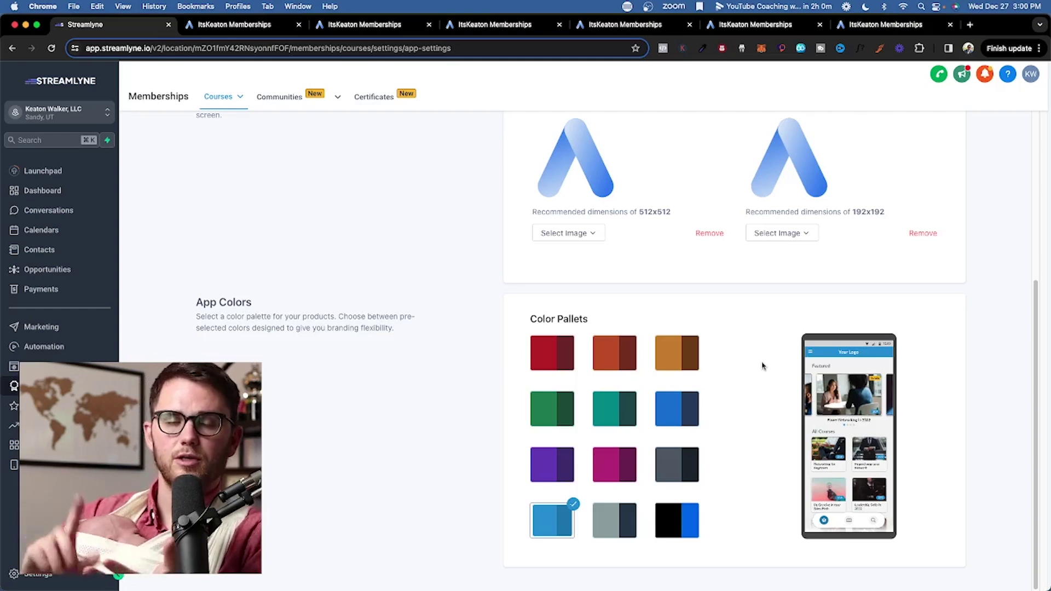
scroll(415, 329, up, 5)
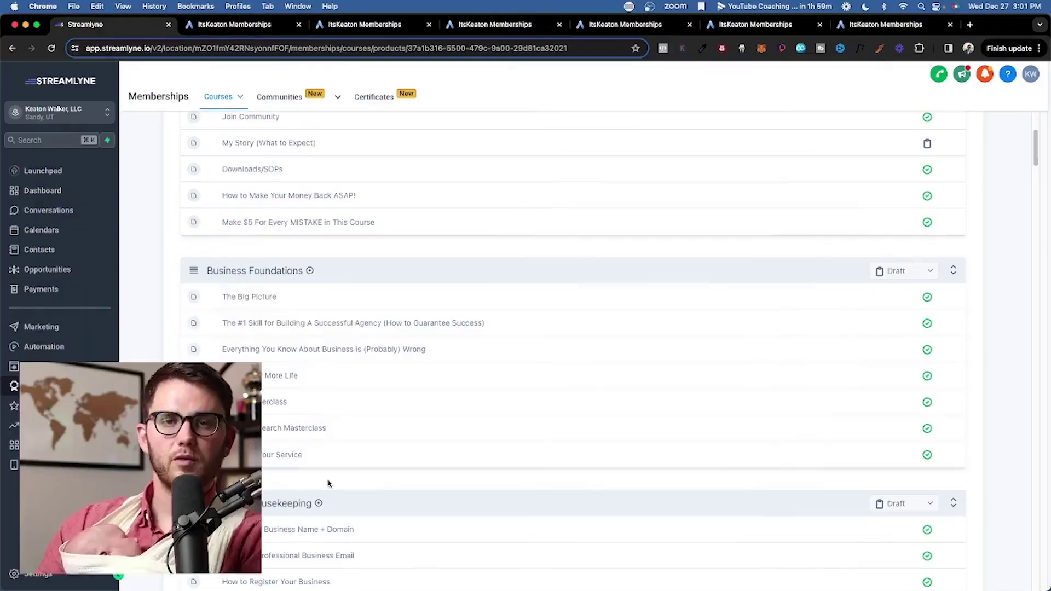
Create the Draft 'Test Subcategory' under Business Foundations, then check the course's extra actions
click(310, 272)
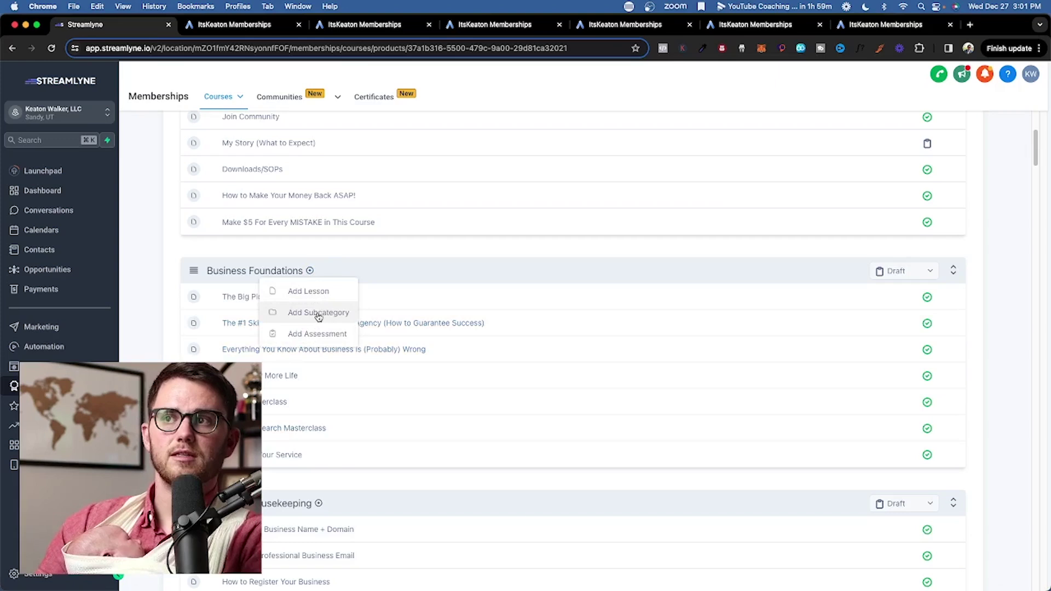
click(332, 312)
text(Test )
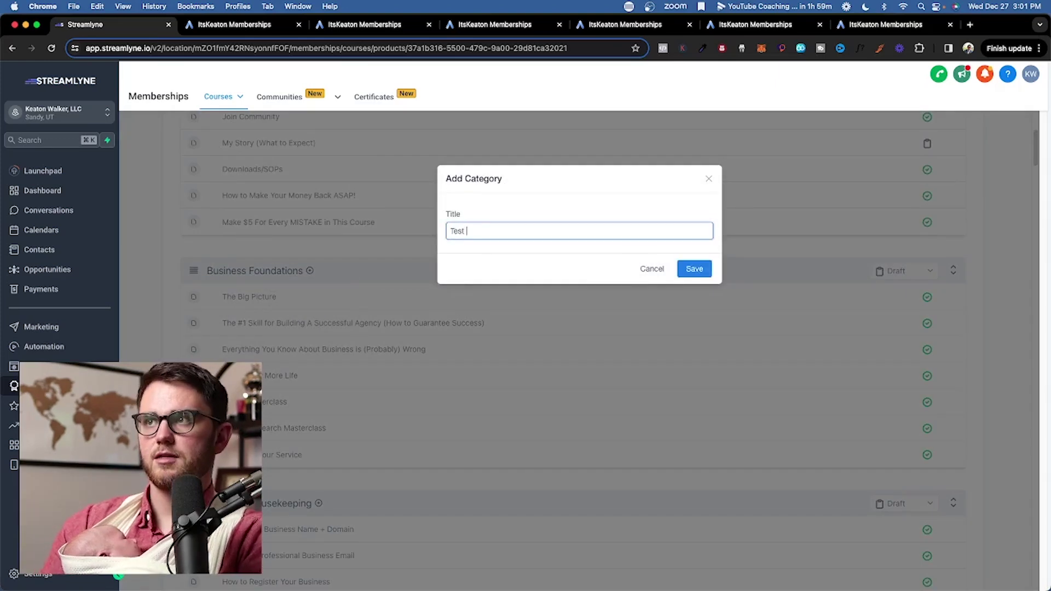
text(Subcateg)
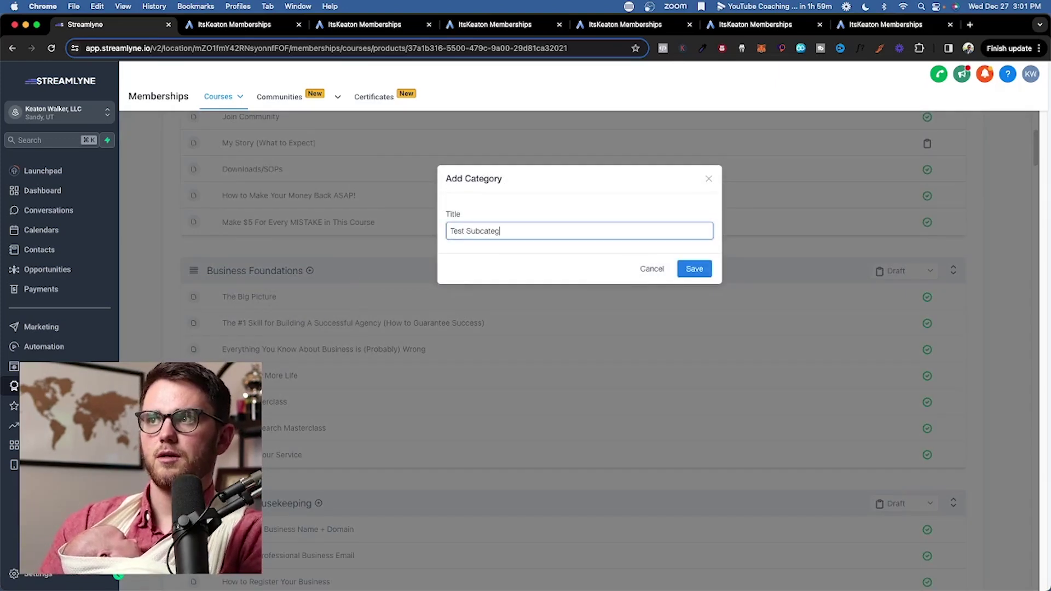
text(ory)
key(Return)
scroll(273, 408, up, 2)
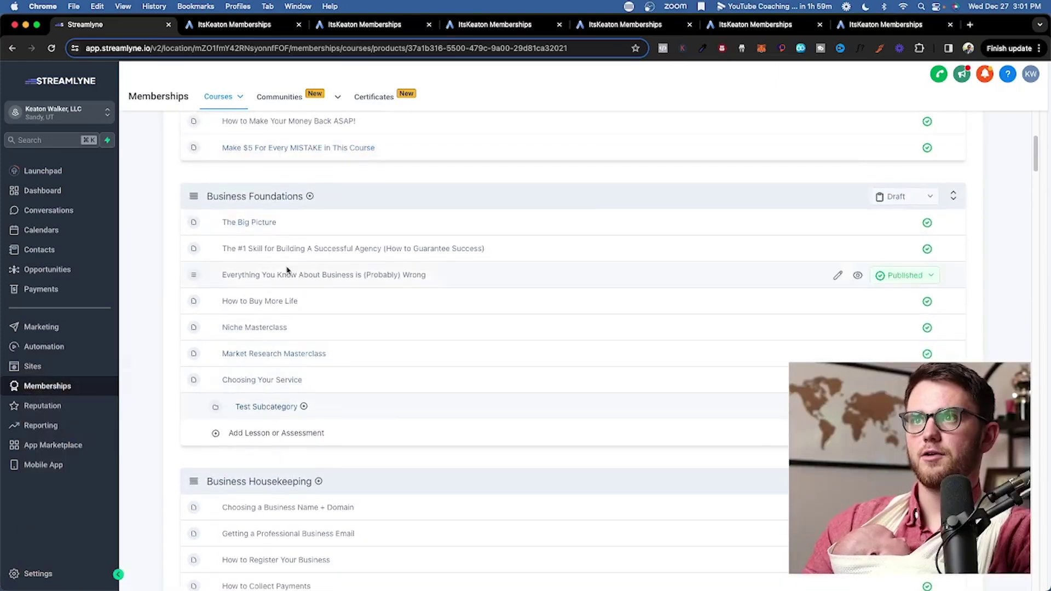
scroll(284, 219, up, 5)
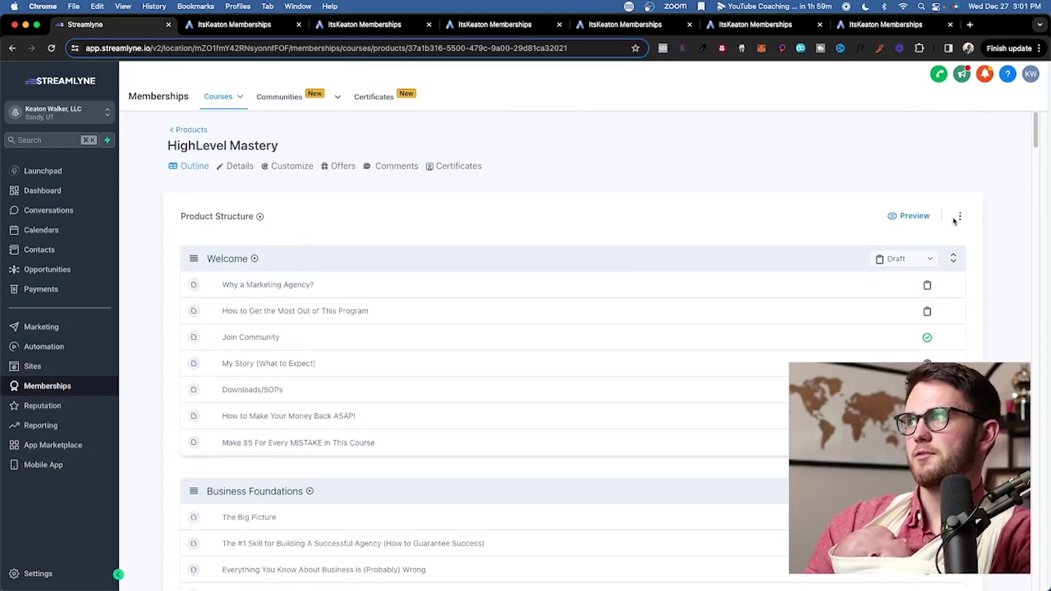
click(960, 217)
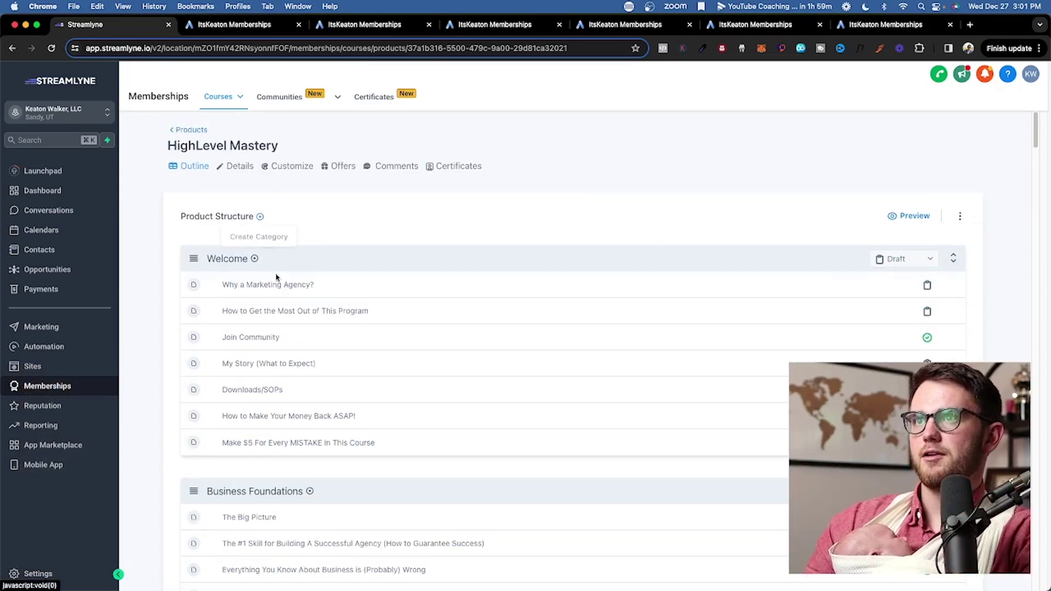
scroll(310, 228, down, 7)
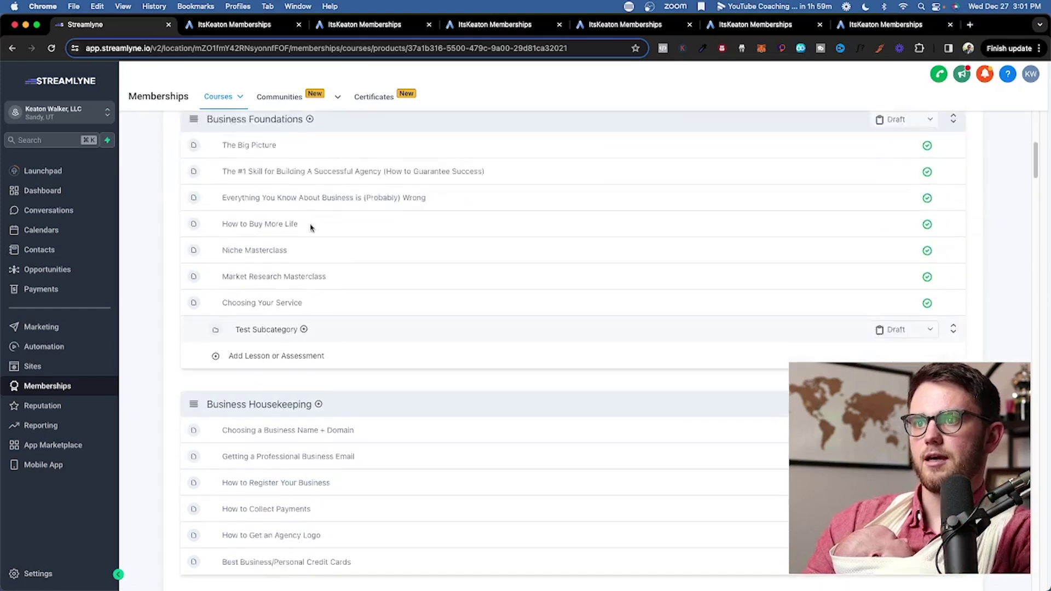
Add an Assignment-type assessment titled 'Test' under Test Subcategory
click(279, 302)
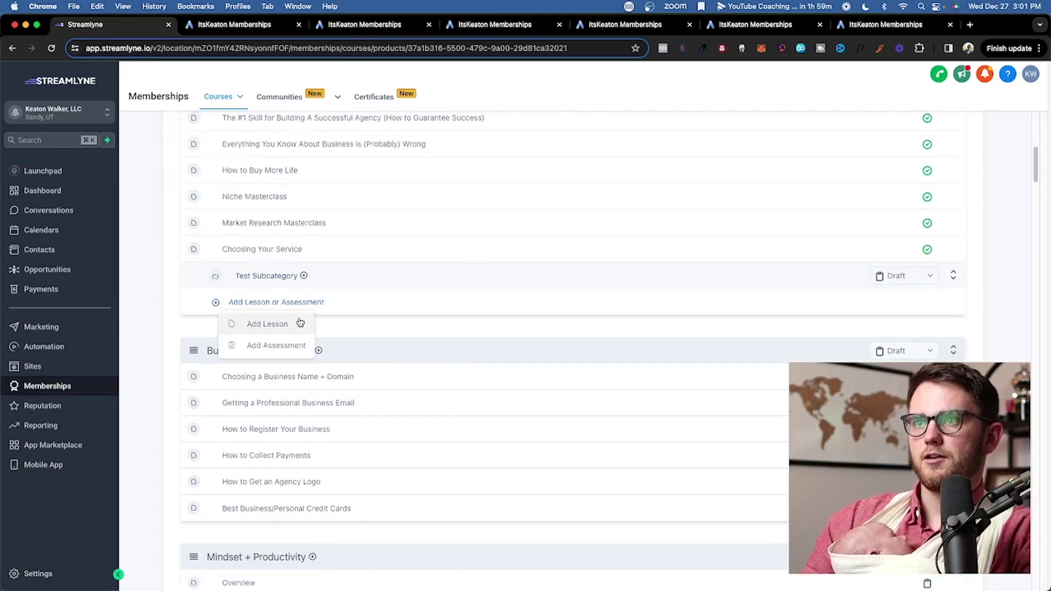
click(276, 345)
click(501, 233)
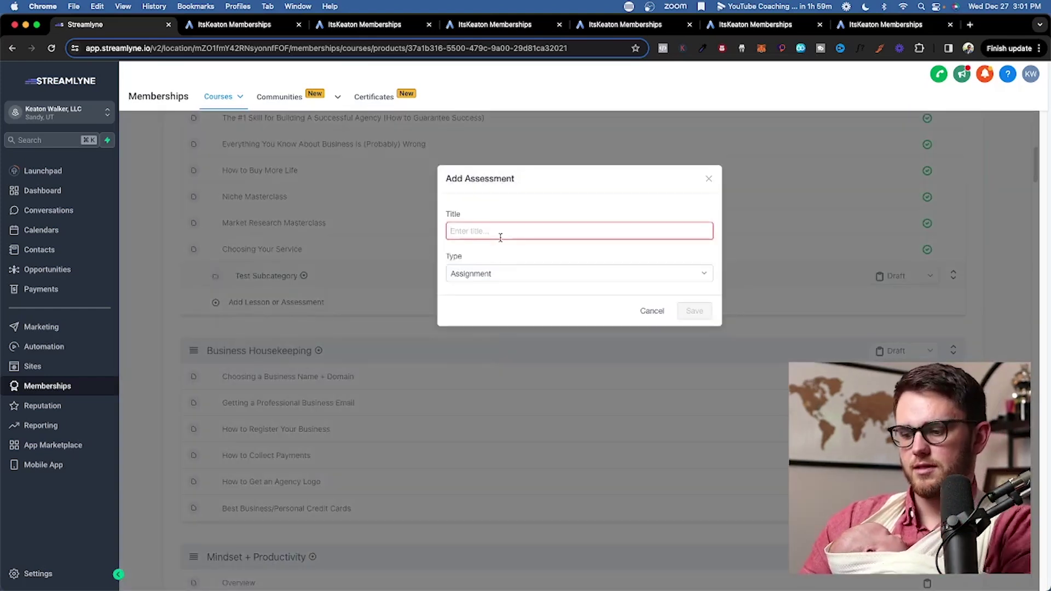
text(Test)
click(693, 311)
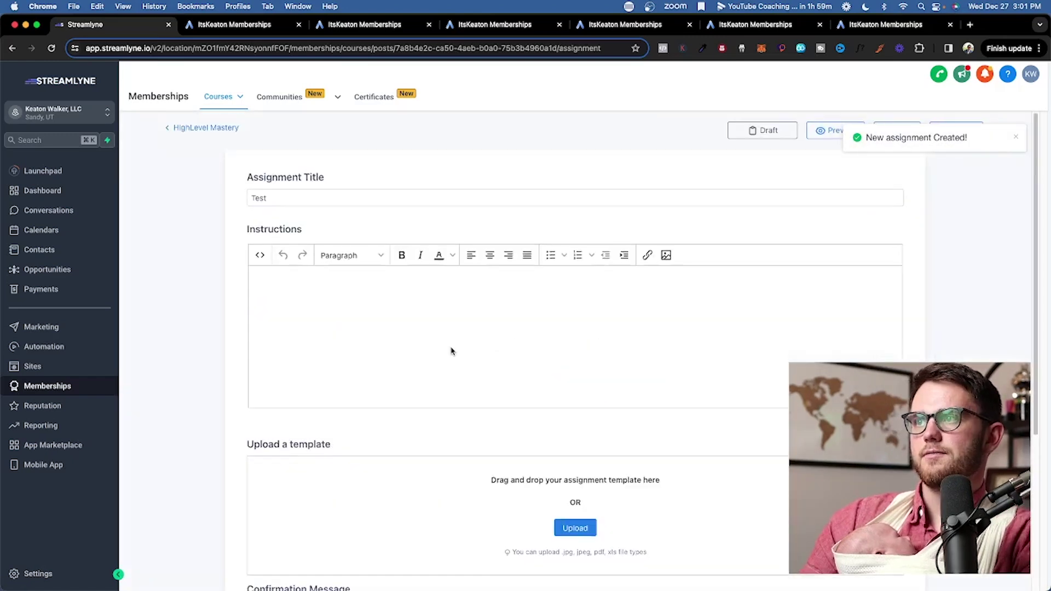
scroll(315, 334, down, 4)
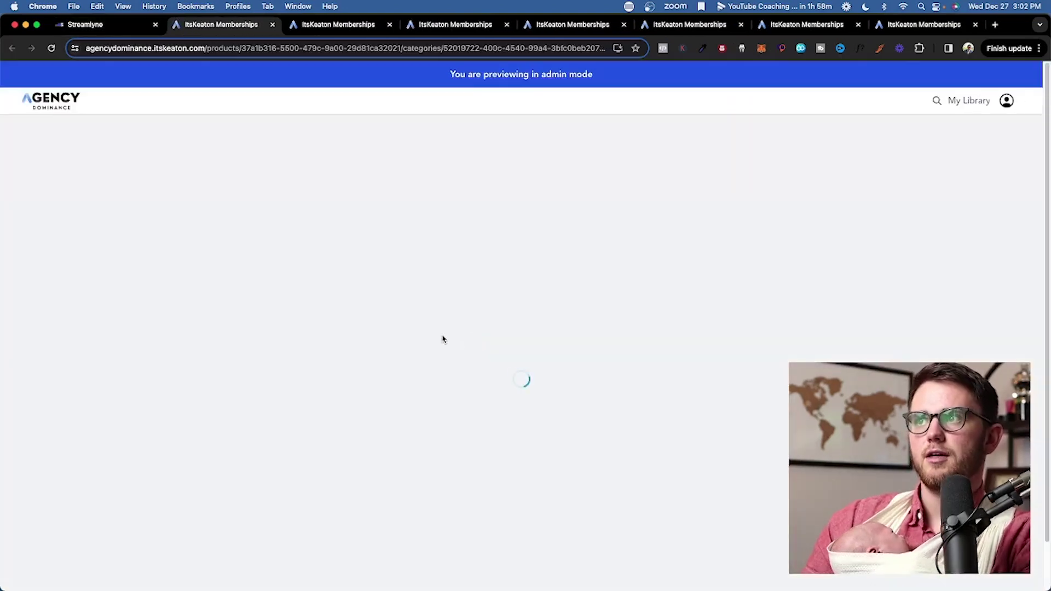
Preview the Test assignment as a student, trying its Answer box, then return to Your Products
drag(248, 210, 366, 230)
click(422, 301)
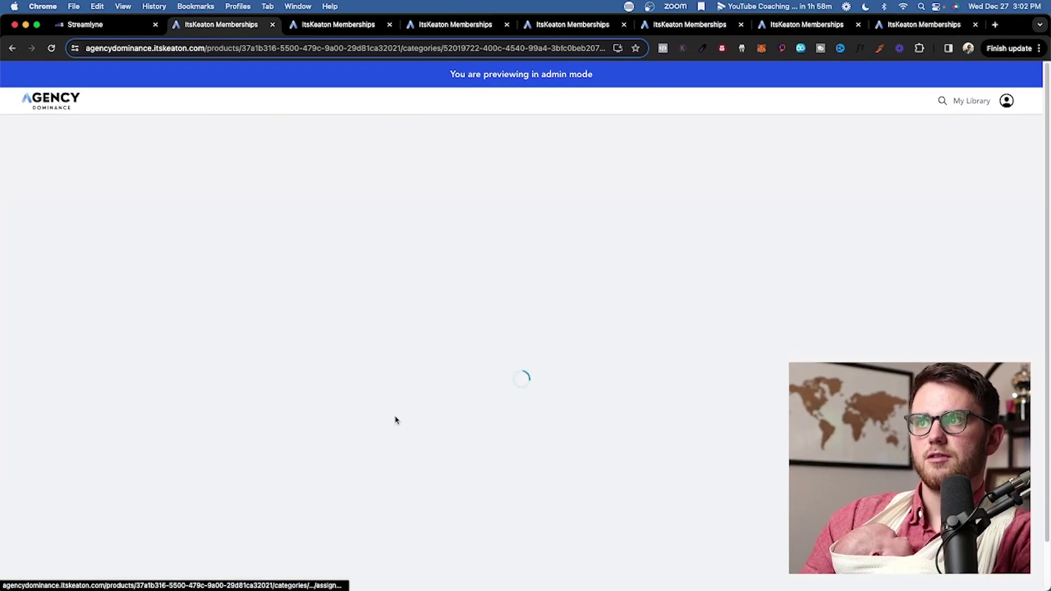
double_click(129, 215)
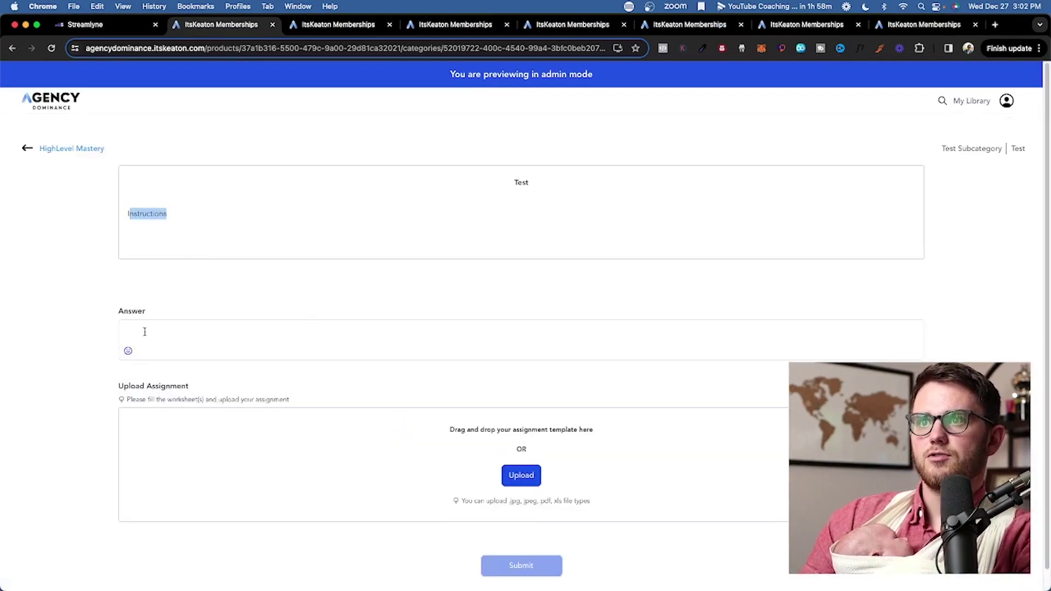
click(142, 329)
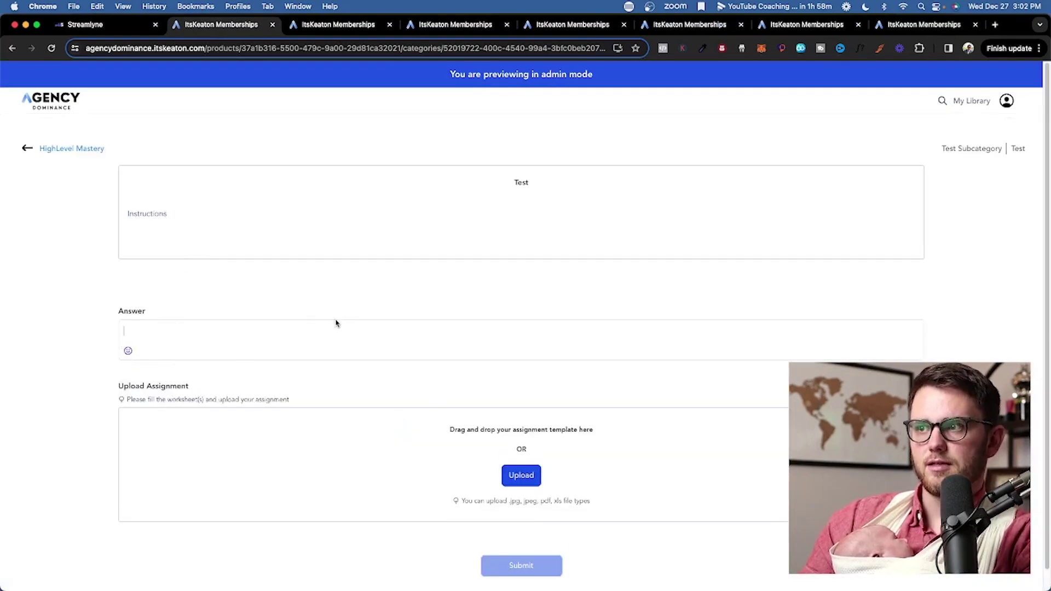
scroll(531, 520, down, 1)
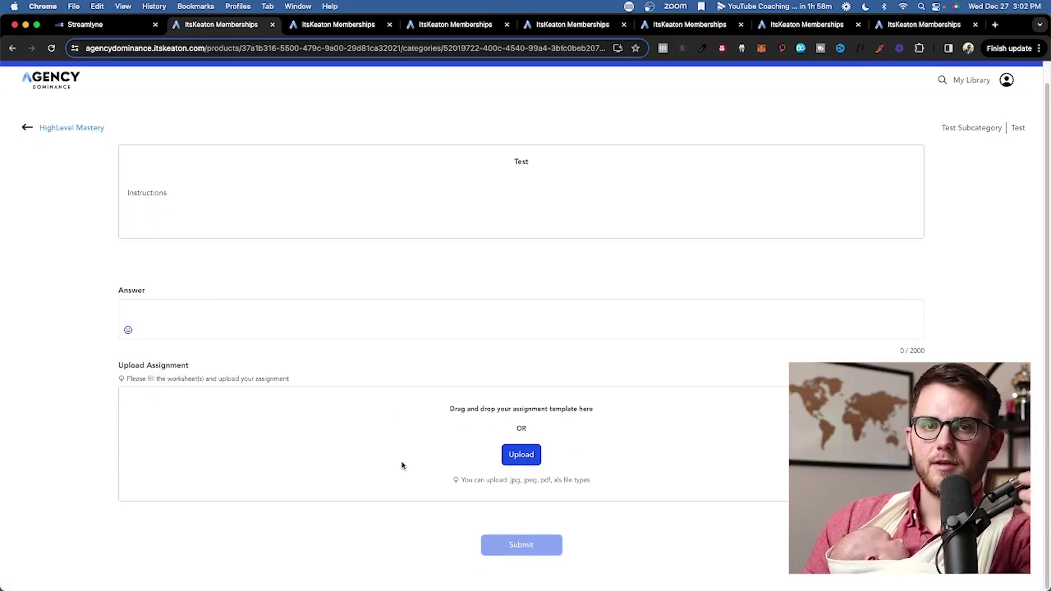
scroll(557, 344, up, 1)
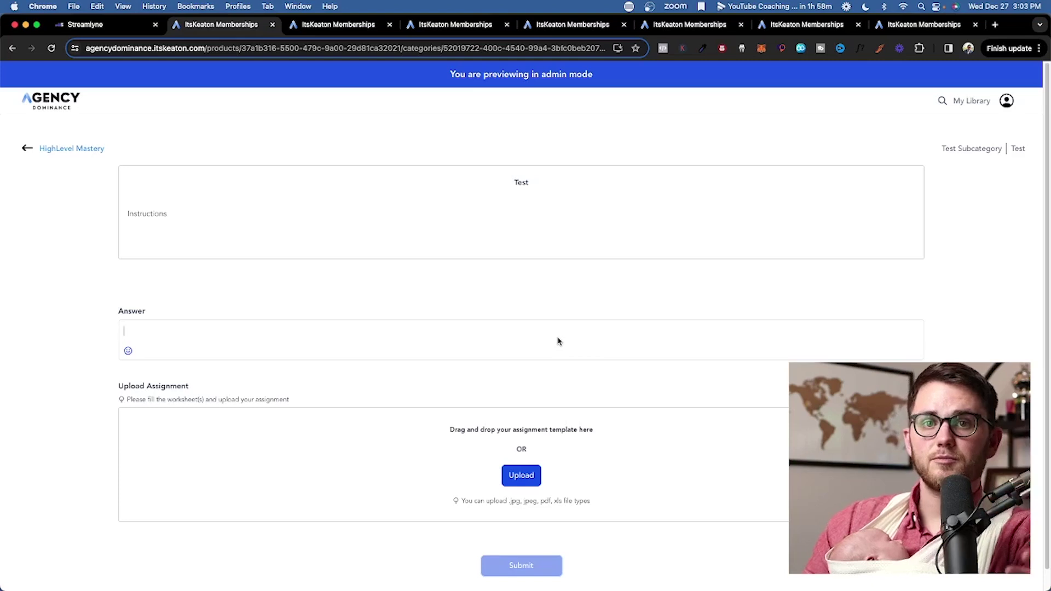
key(super+1)
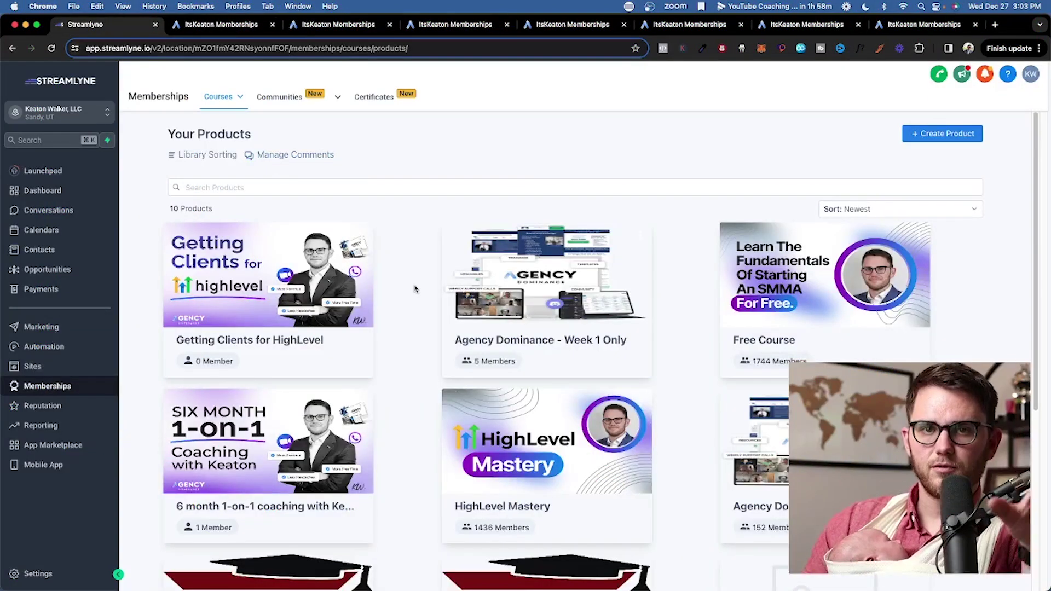
Start a new community group named 'TEst Group' with the URL slug test-group
click(303, 103)
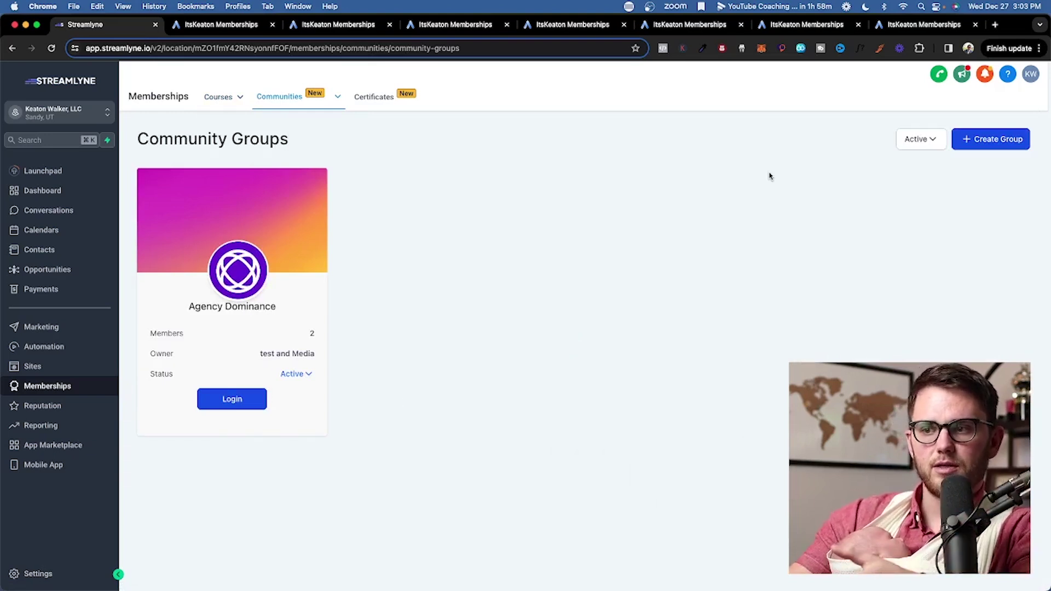
click(1008, 141)
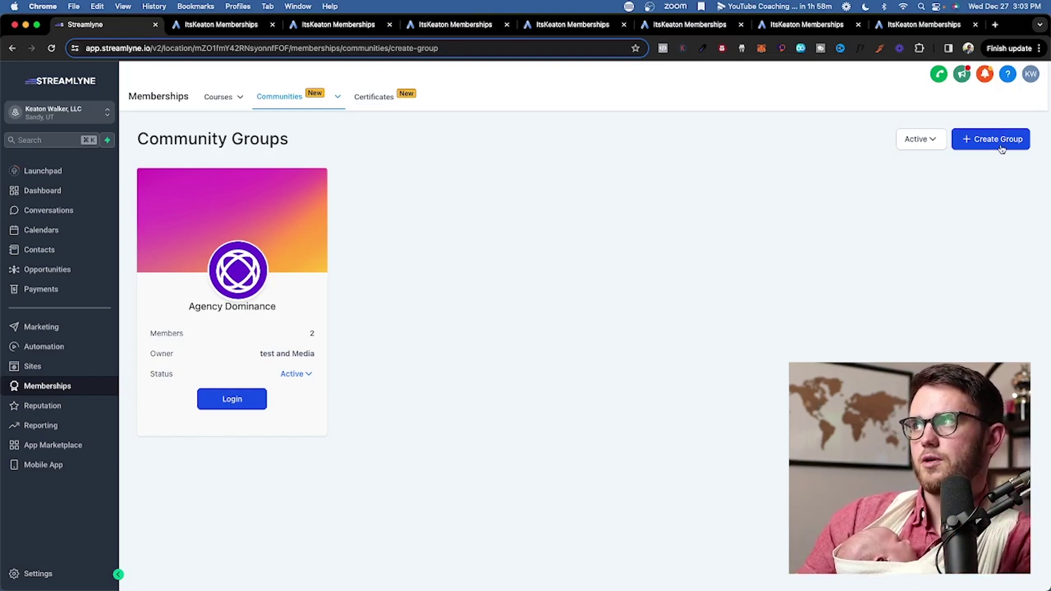
click(741, 247)
text(TEs)
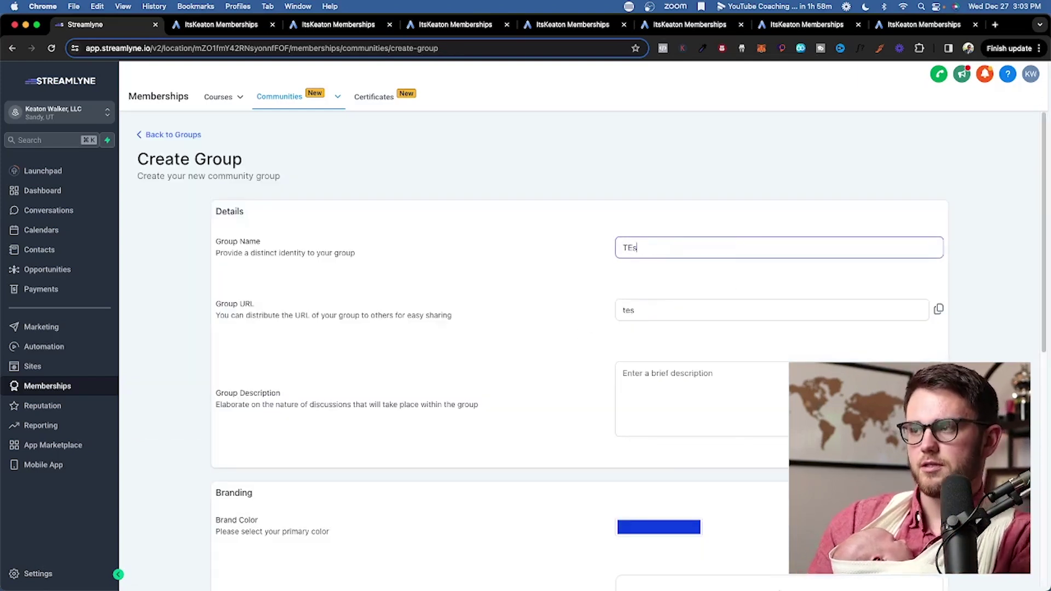
text(t Group)
click(638, 310)
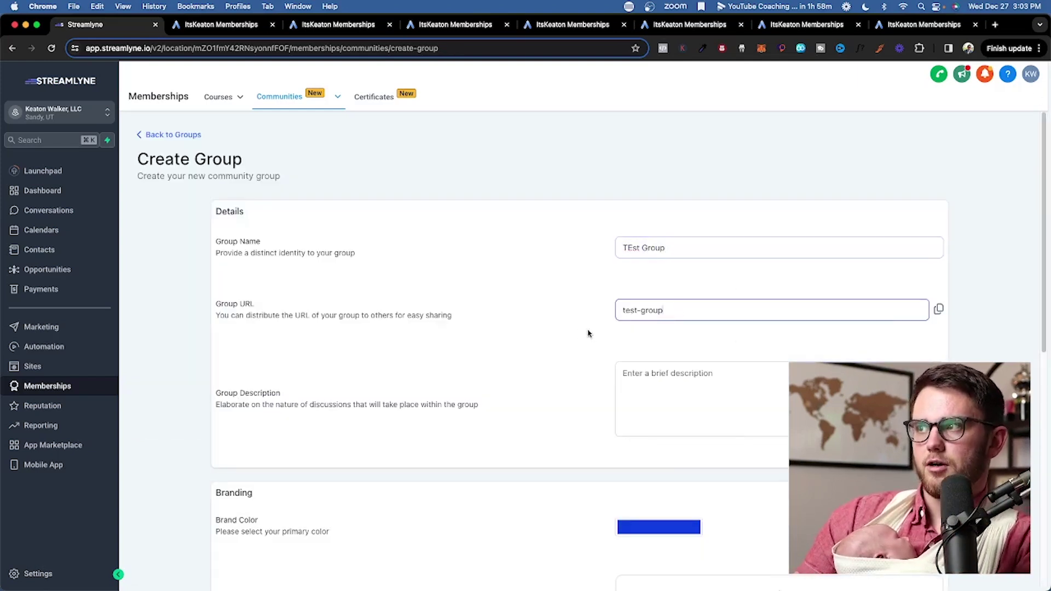
drag(660, 309, 621, 310)
scroll(613, 403, down, 3)
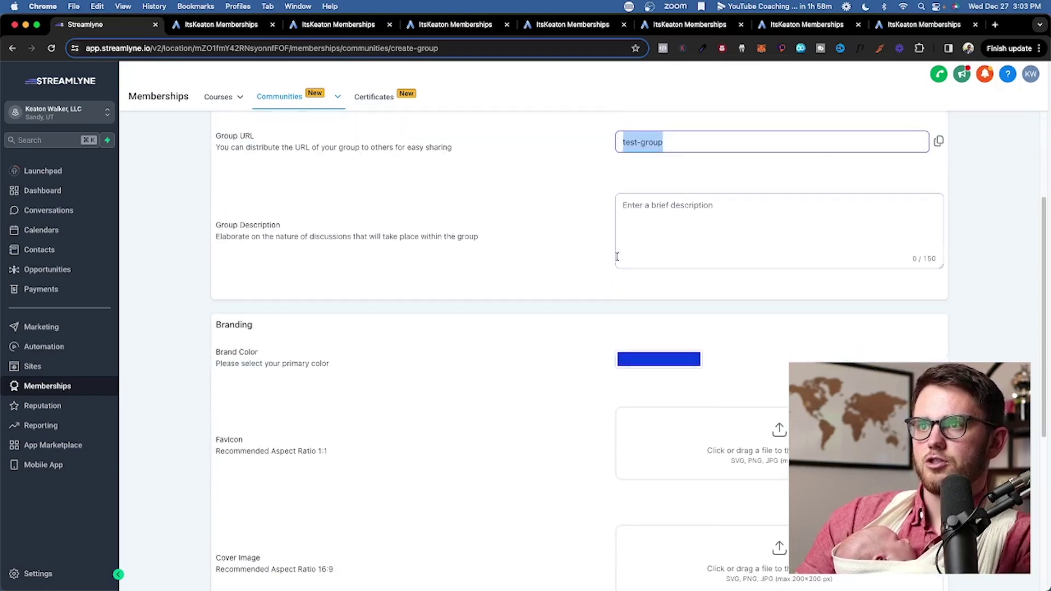
Add the description 'This is a test' and create the group
click(663, 260)
text(This is atest)
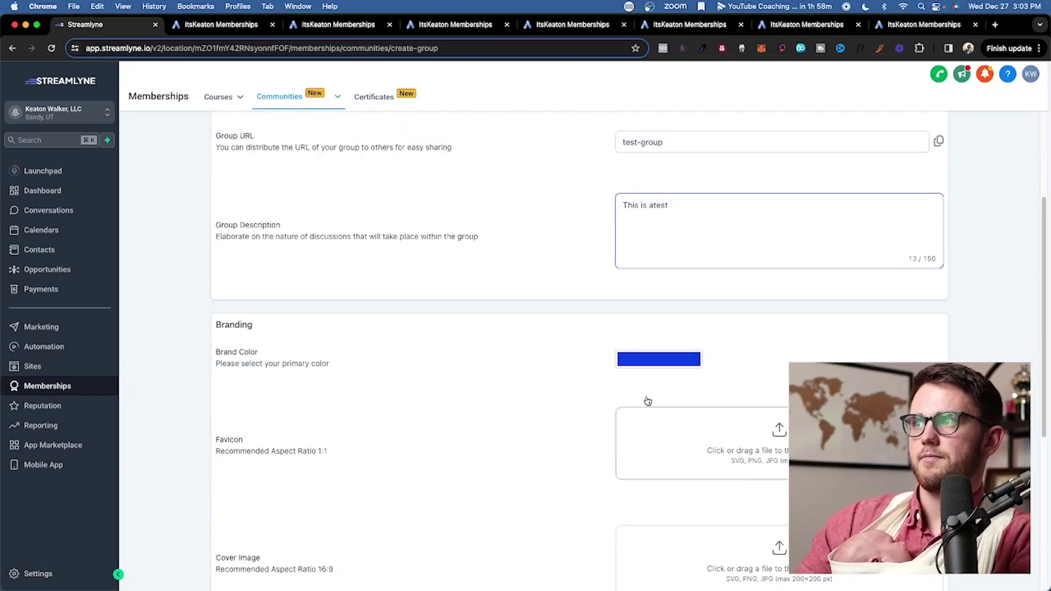
scroll(374, 331, down, 4)
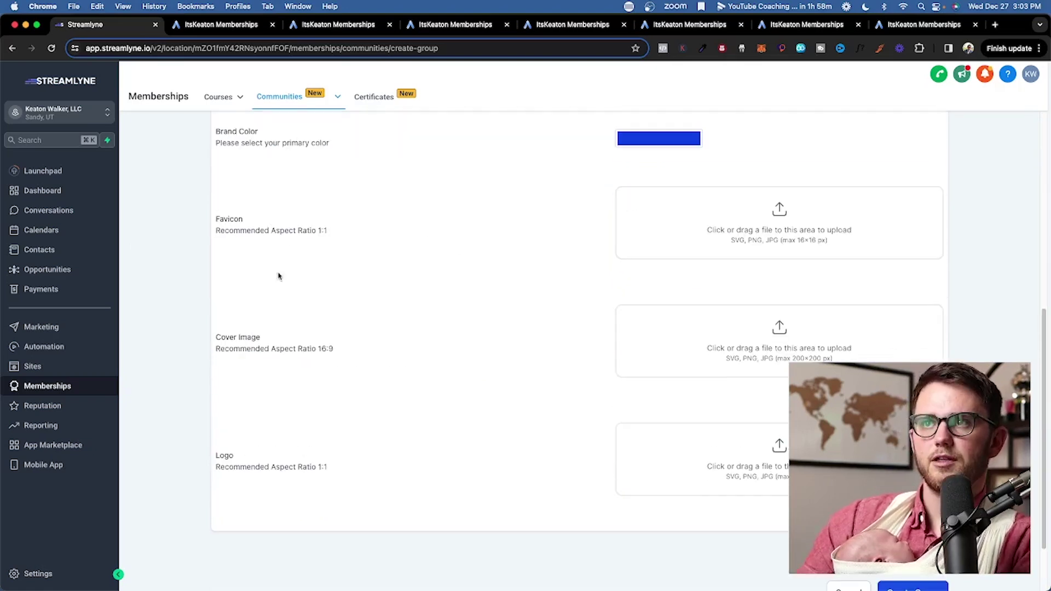
scroll(392, 417, down, 2)
click(912, 511)
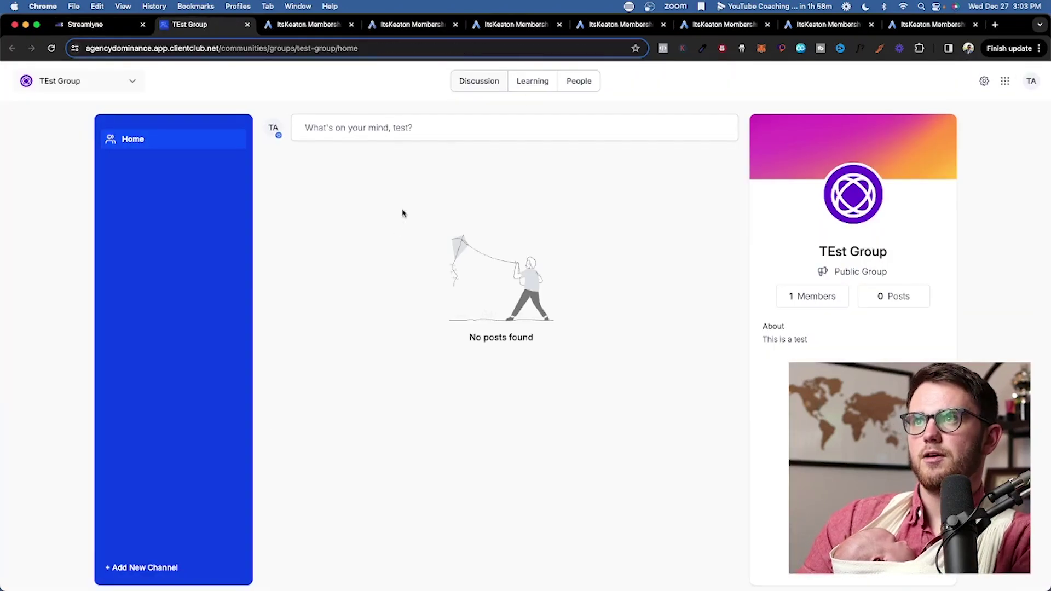
Draft a 'Hey new members' post, trying the image, video, file, link and emoji options
click(369, 129)
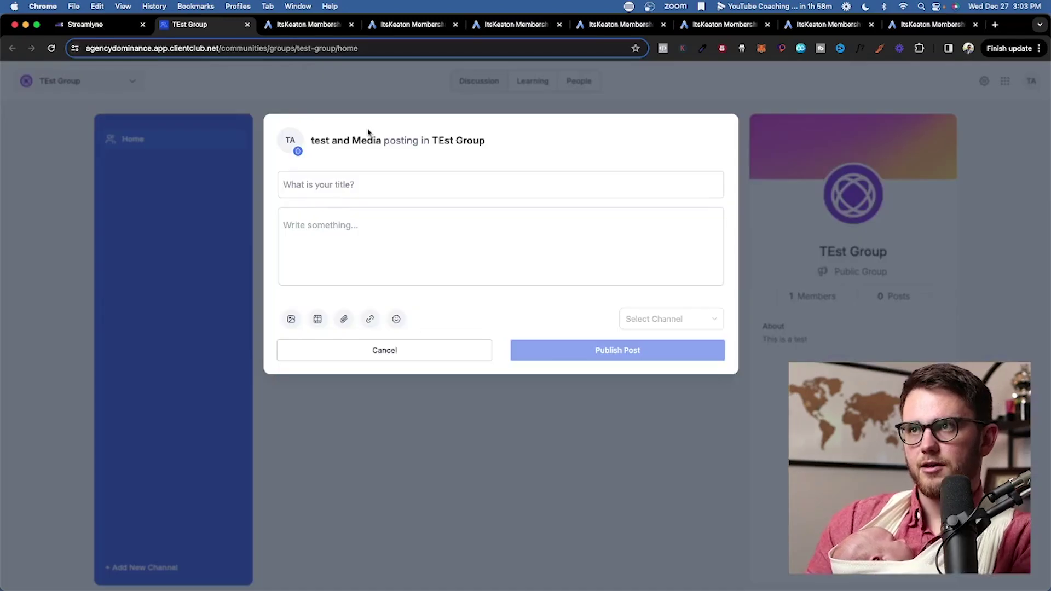
text(Hey new me)
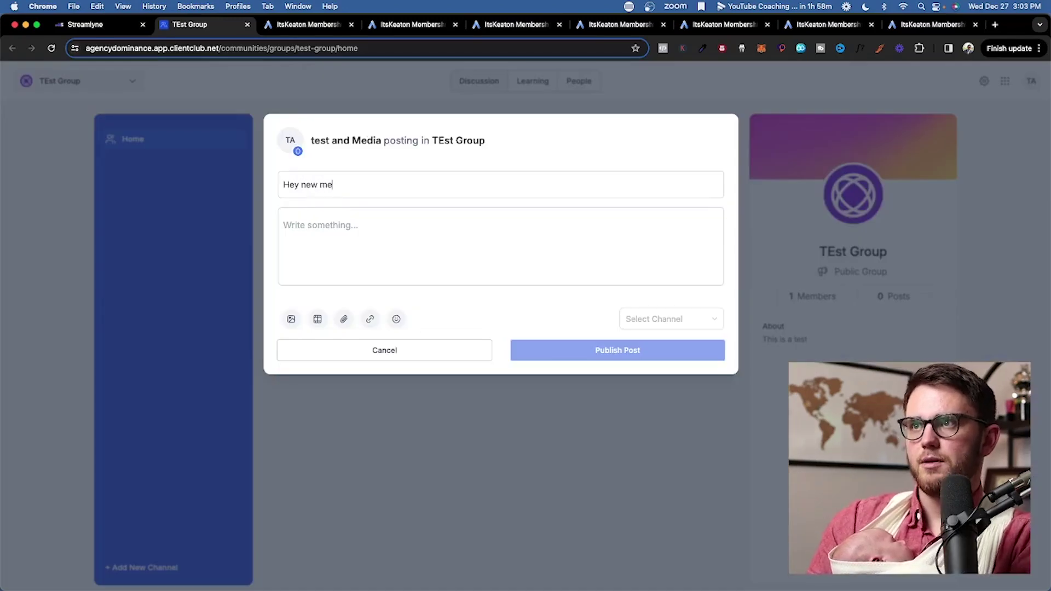
text(mbers)
click(295, 225)
text(what's happening)
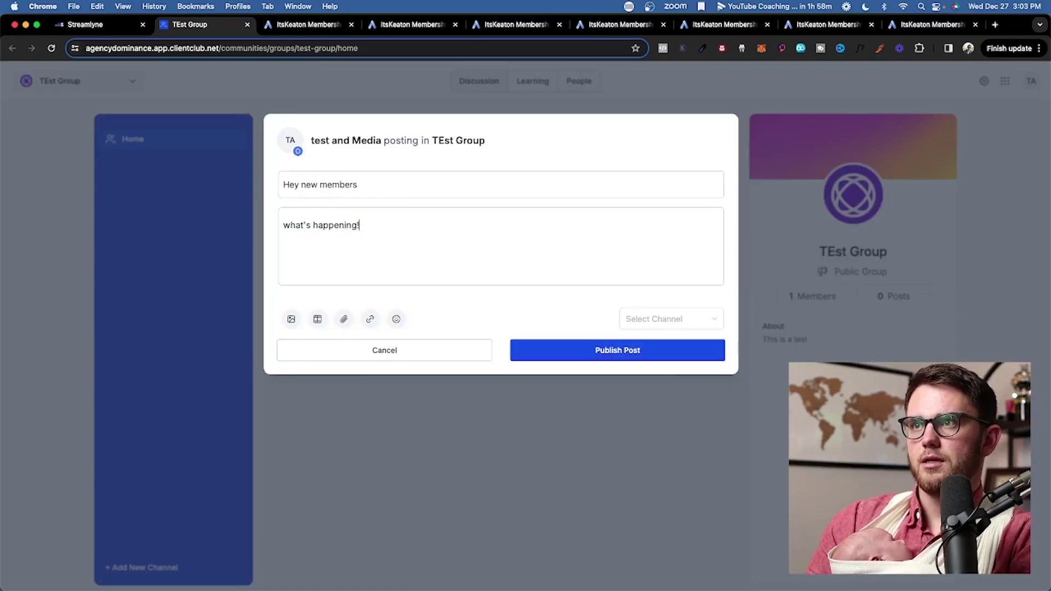
text(!)
click(291, 320)
click(324, 373)
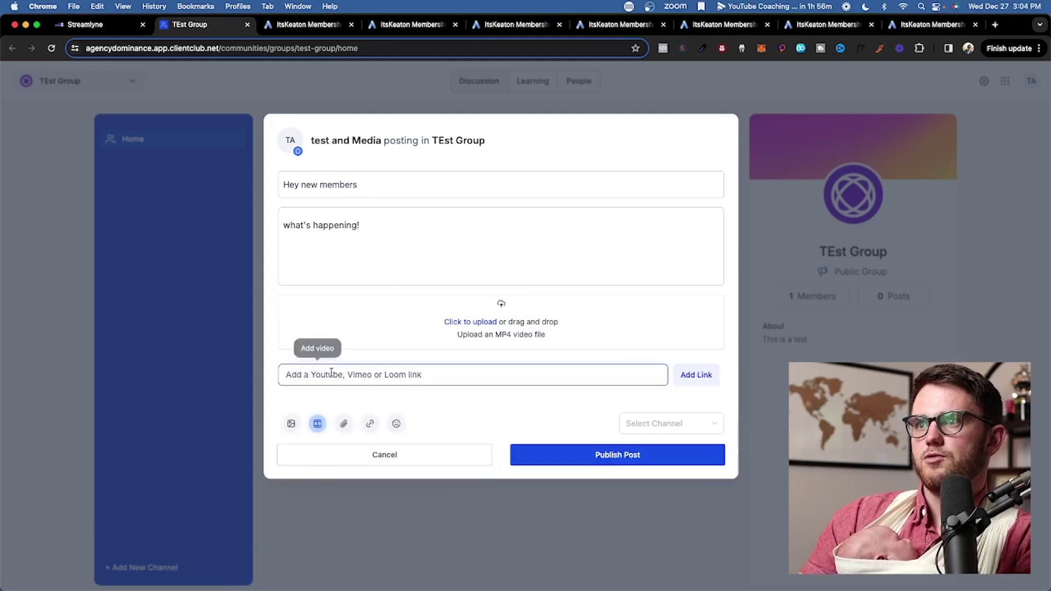
click(344, 424)
click(369, 371)
click(396, 368)
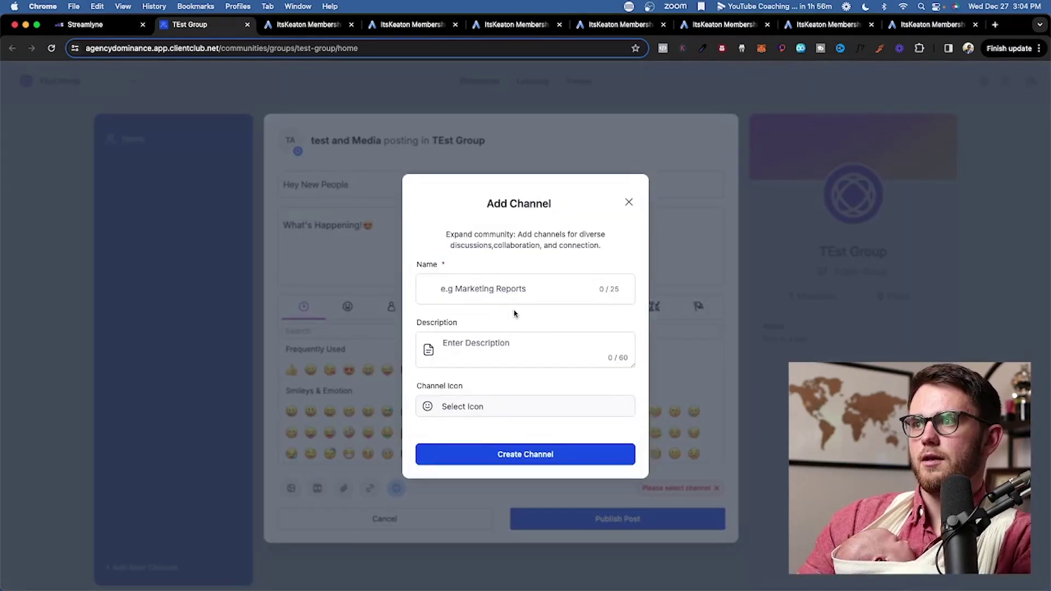
Create a channel named 'General' for the group
click(494, 294)
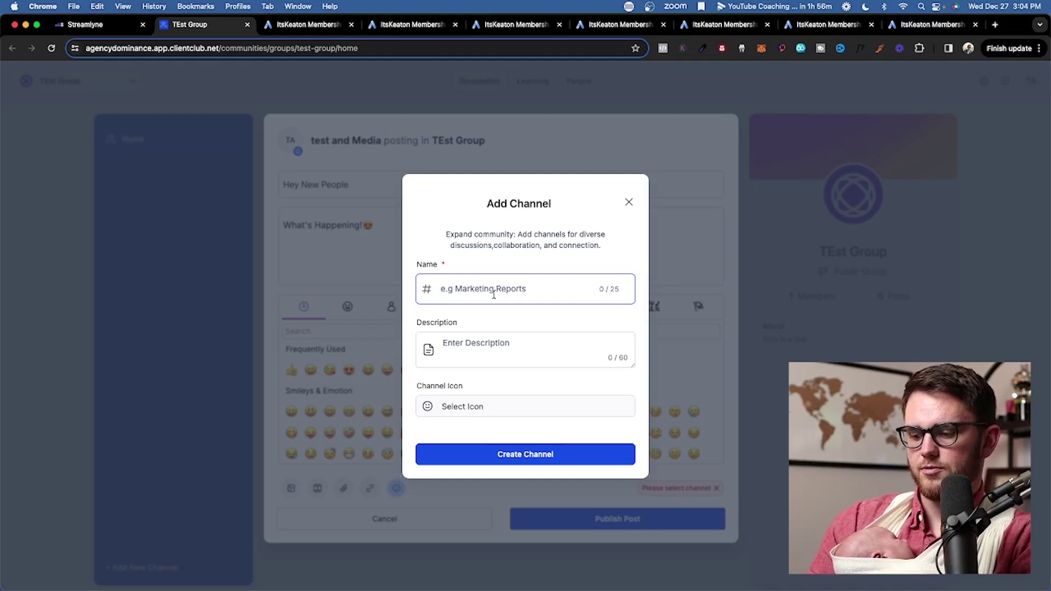
text(General)
click(557, 459)
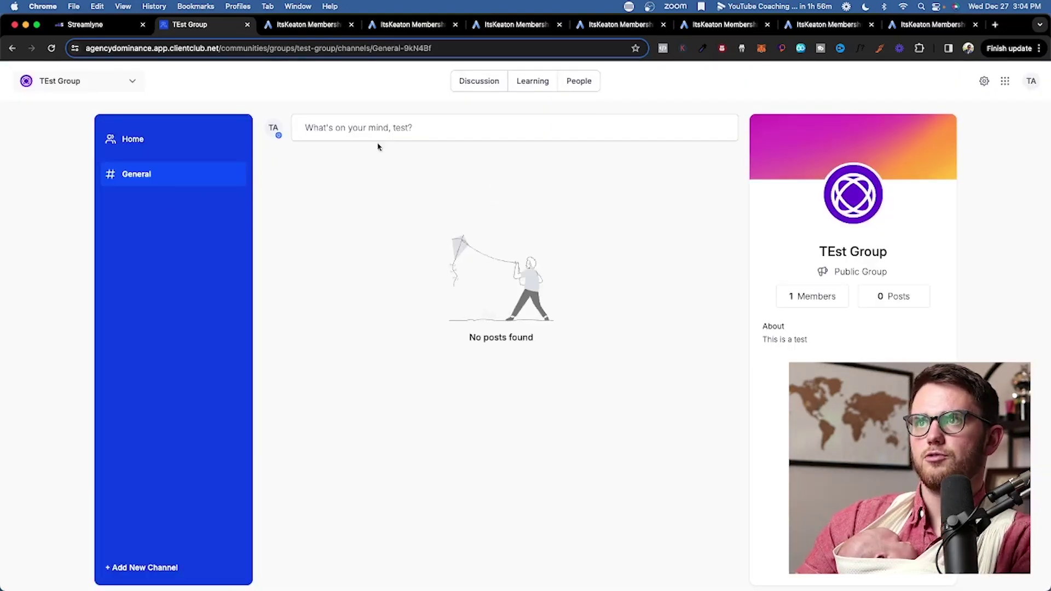
Publish a 'Hello World!' post in the General channel
click(332, 139)
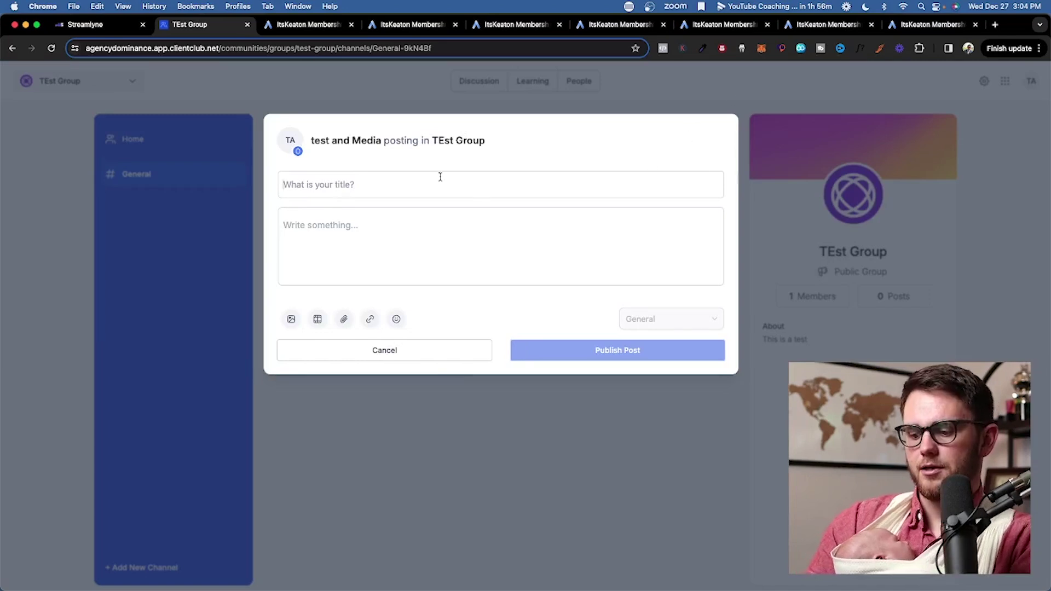
text(Hello World!)
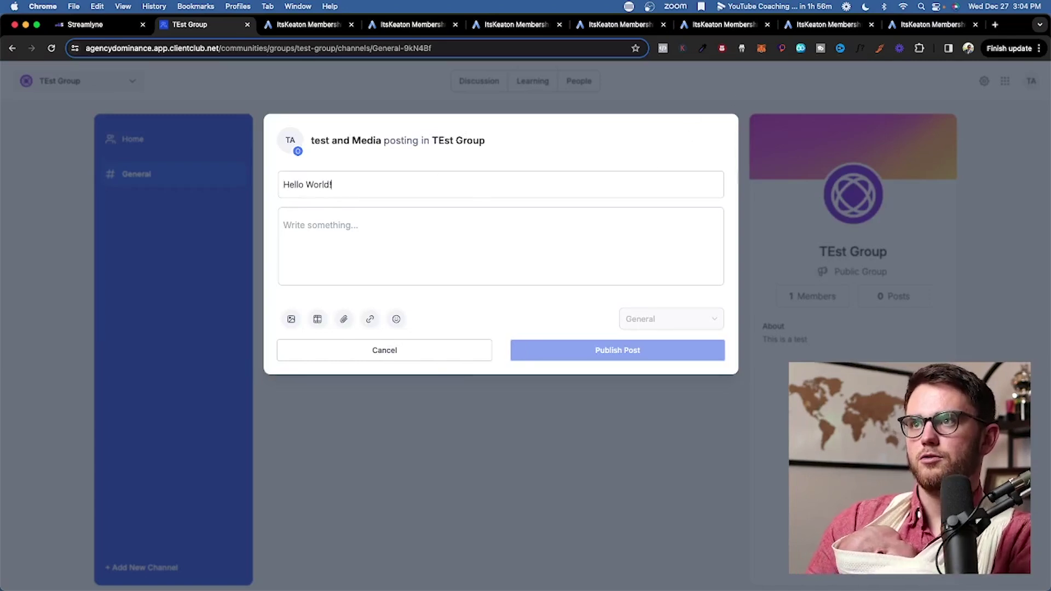
click(284, 225)
text(What's going on)
click(645, 355)
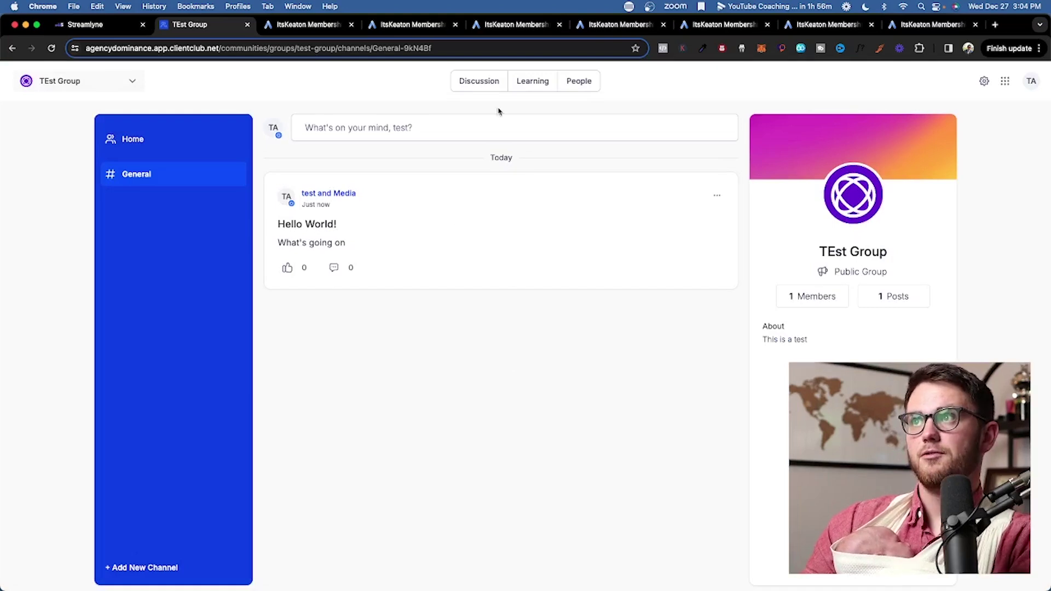
Dismiss the add-channel dialog without creating another channel and go to Learning
click(165, 568)
click(235, 328)
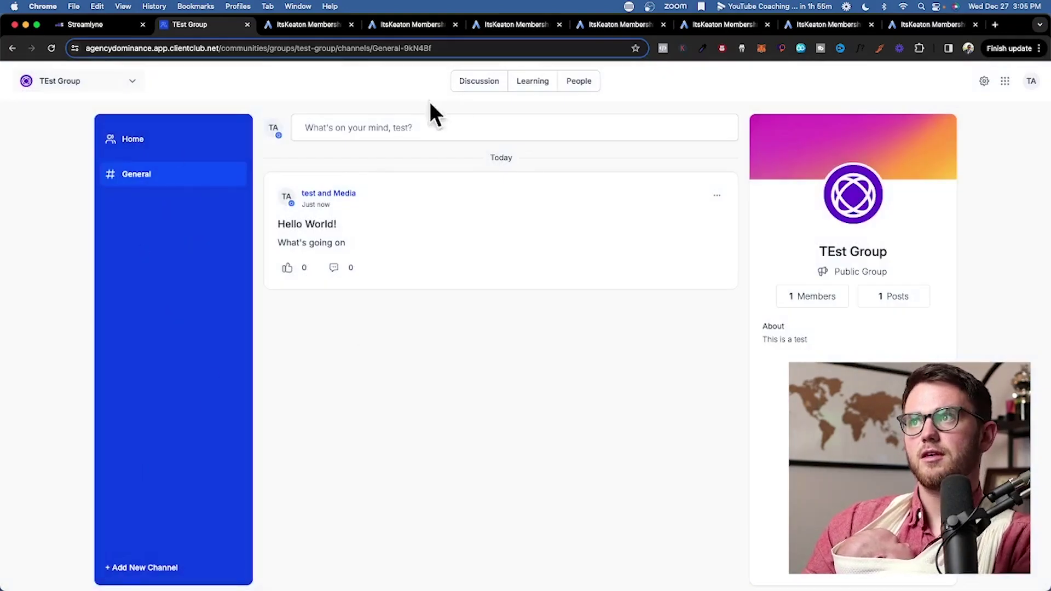
click(534, 83)
Add HighLevel Mastery to TEst Group's Learning, then view the People member list
click(348, 218)
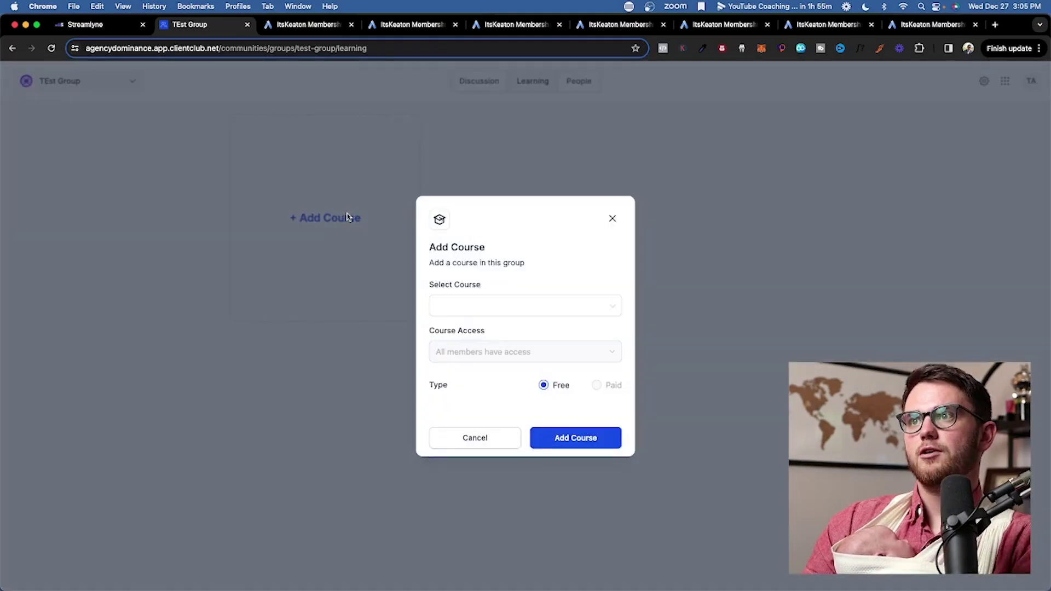
click(497, 308)
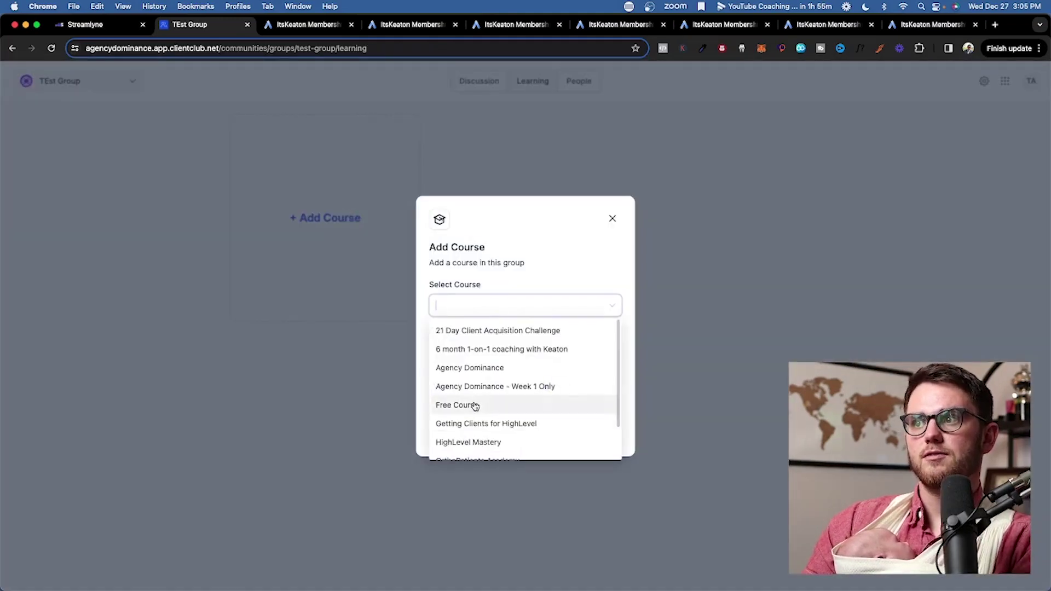
click(473, 442)
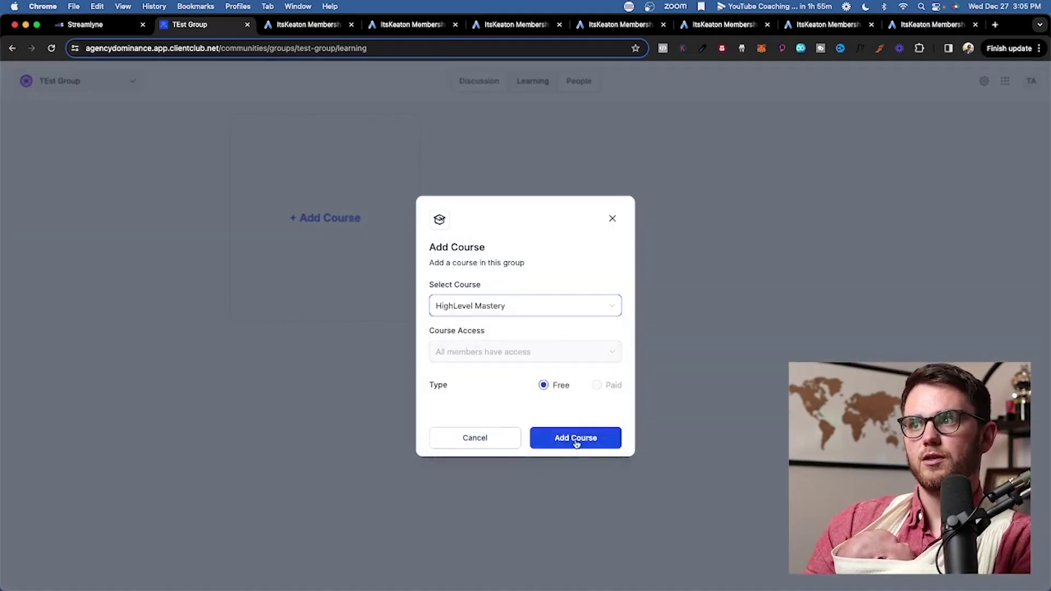
click(576, 438)
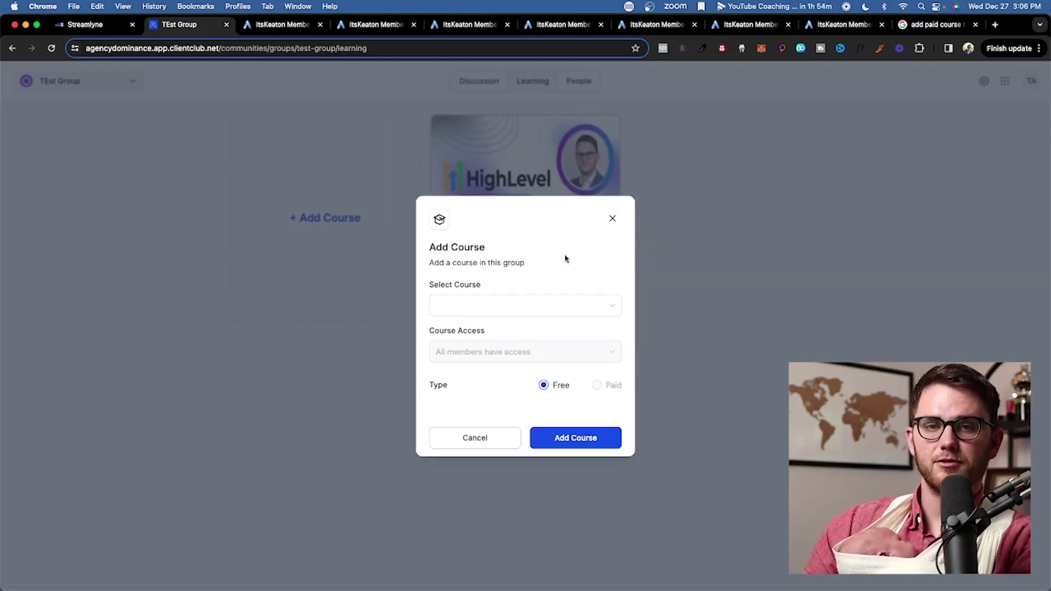
click(613, 219)
click(578, 81)
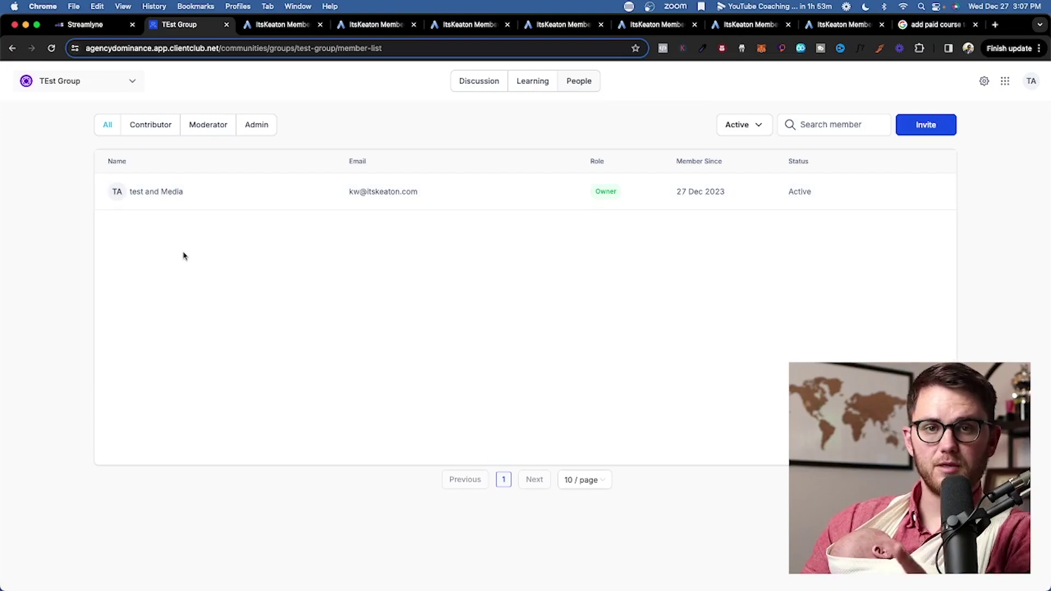
Return to the TEst Group discussion feed with the Hello World! post, then open the group settings
click(487, 82)
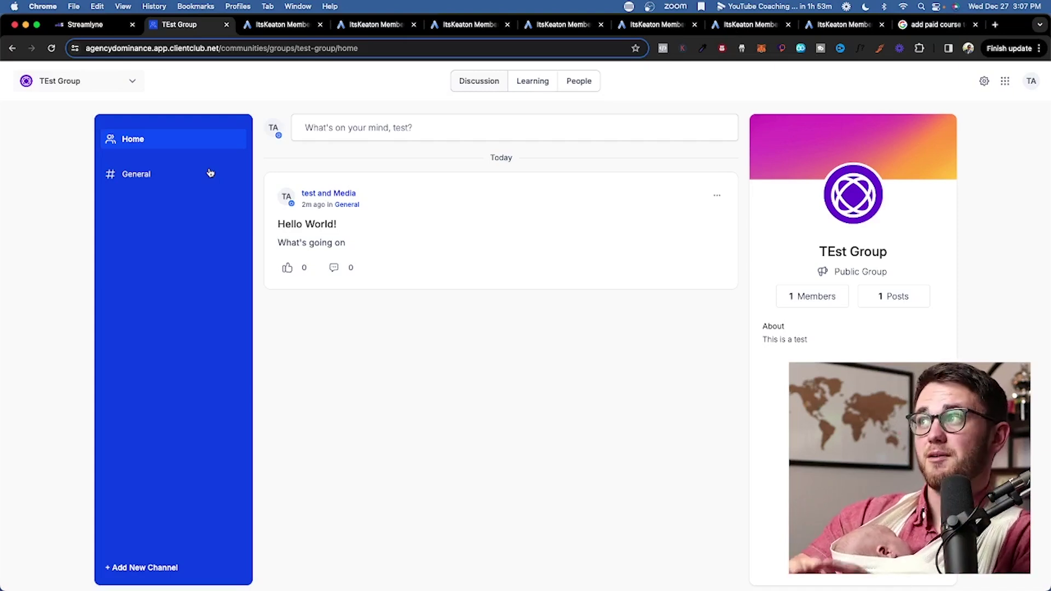
click(984, 82)
Review TEst Group's Subscriptions (Free plan only), Links and Details tabs, ending on Public visibility
click(185, 204)
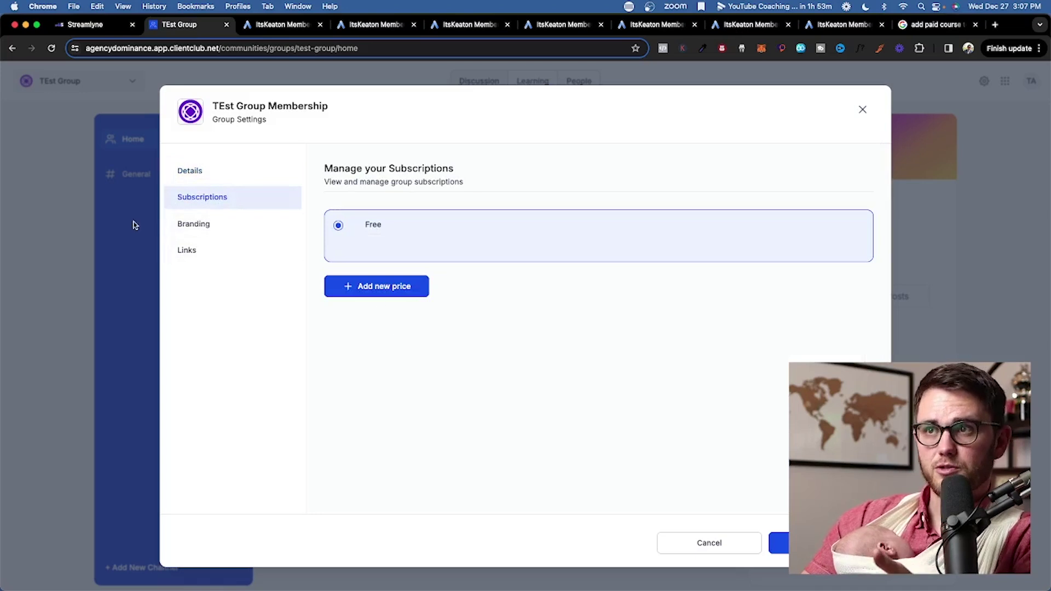
click(214, 252)
click(208, 171)
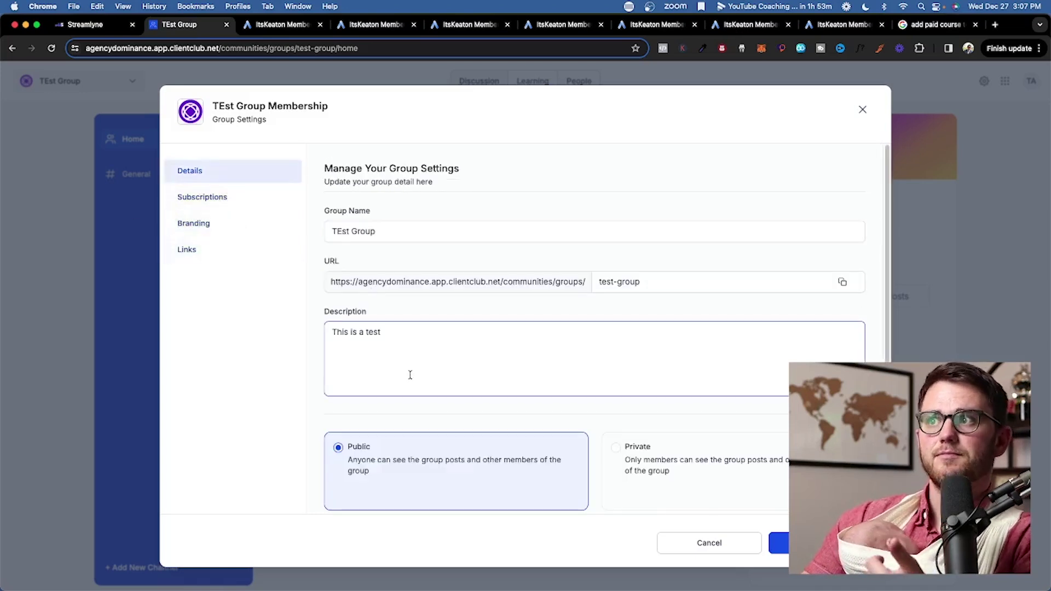
scroll(603, 258, down, 3)
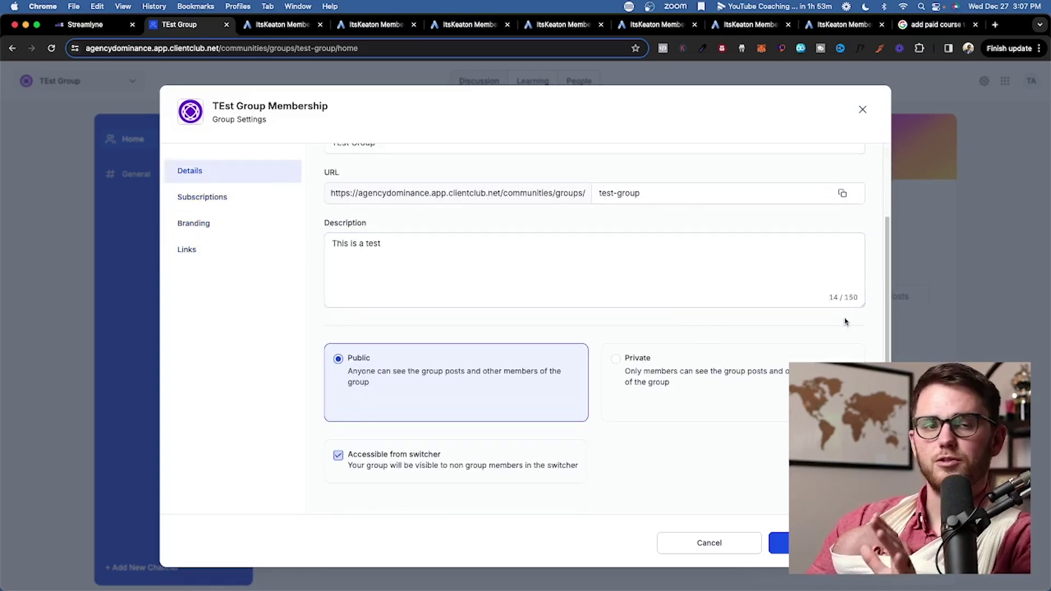